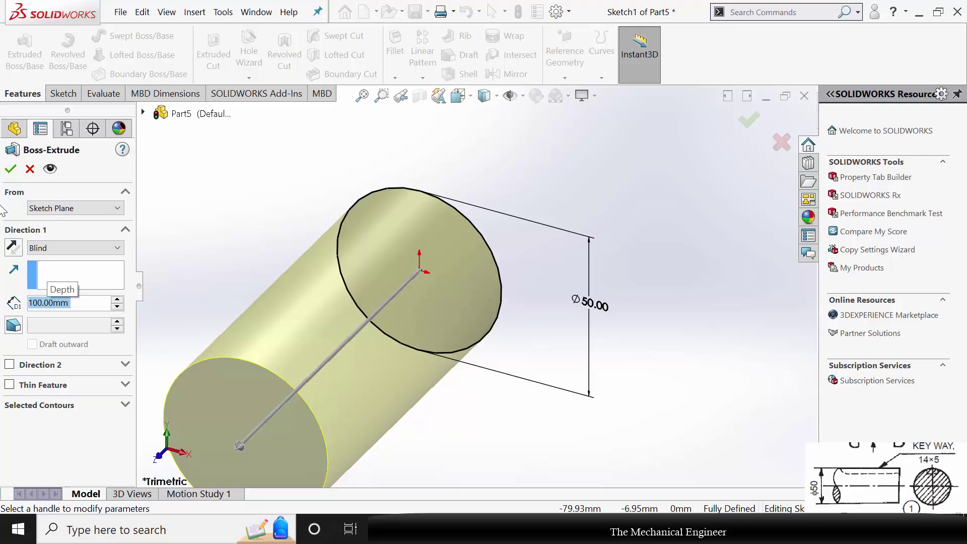
- Extrude the 50 mm diameter circle as a boss to a blind depth of 100 mm
{"action": "left_click", "coordinate": [11, 169]}
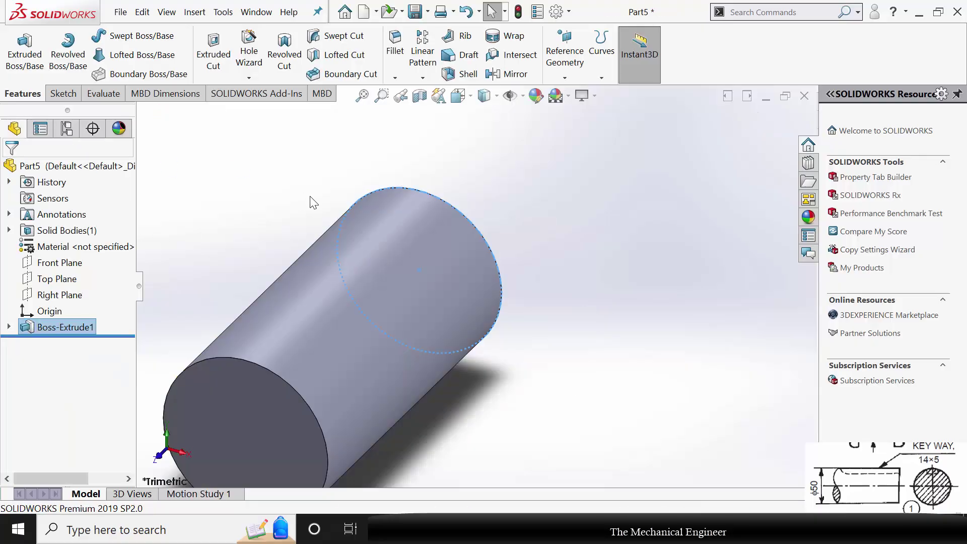
{"action": "left_click", "coordinate": [277, 197]}
{"action": "scroll", "coordinate": [483, 255], "scroll_direction": "up", "scroll_amount": 3}
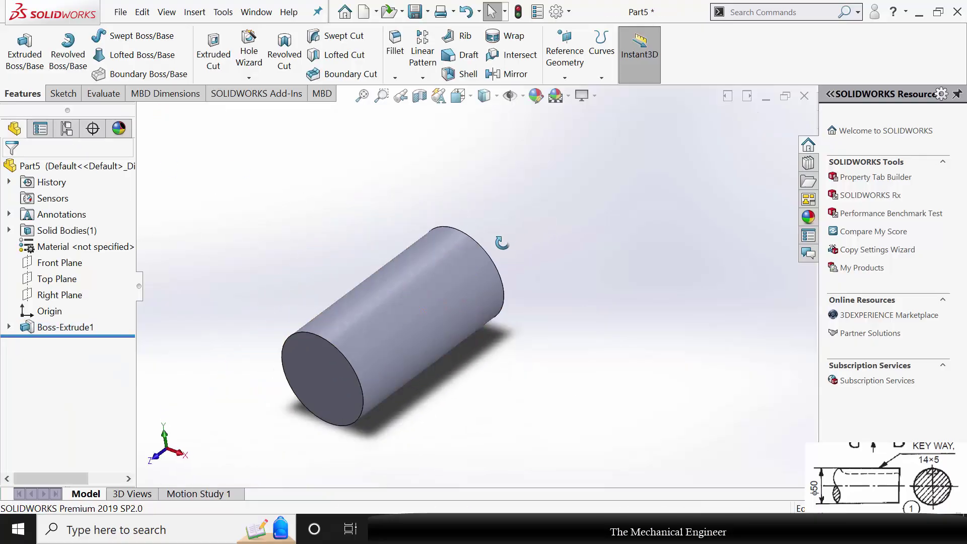
- Start a sketch on the cylinder's back end face, viewed square-on
{"action": "middle_click_drag", "start_coordinate": [501, 240], "coordinate": [421, 305]}
{"action": "left_click", "coordinate": [421, 278]}
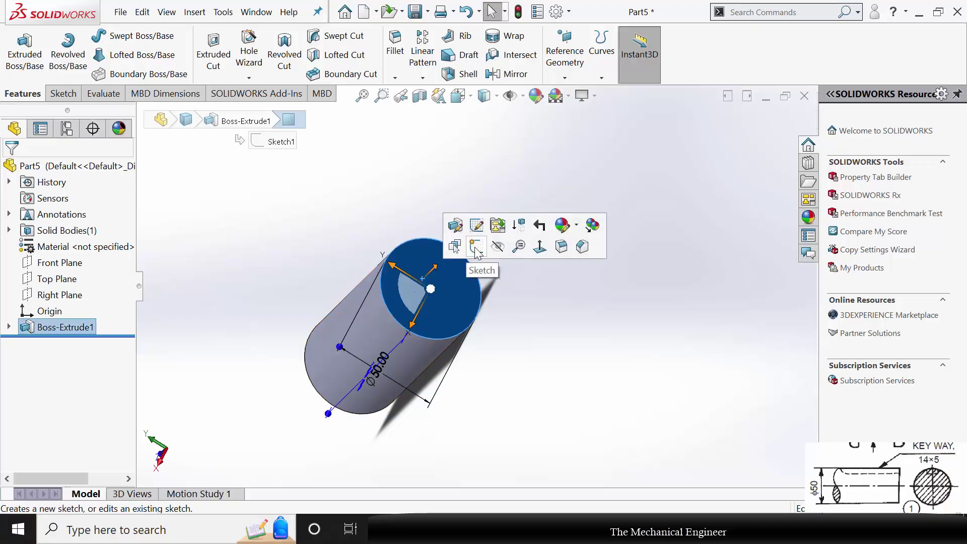
{"action": "left_click", "coordinate": [474, 246]}
{"action": "key", "text": "ctrl+8"}
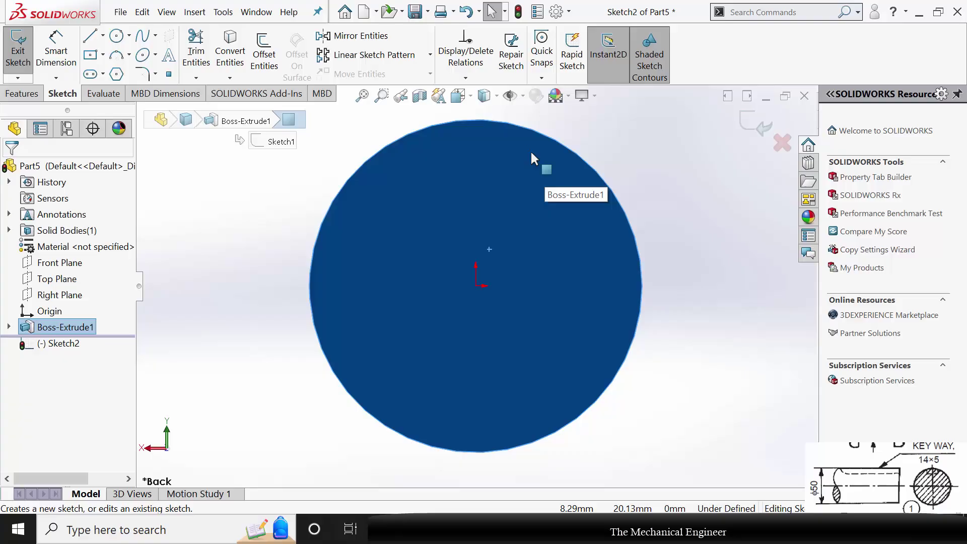
{"action": "key", "text": "z"}
{"action": "scroll", "coordinate": [520, 151], "scroll_direction": "down", "scroll_amount": 3}
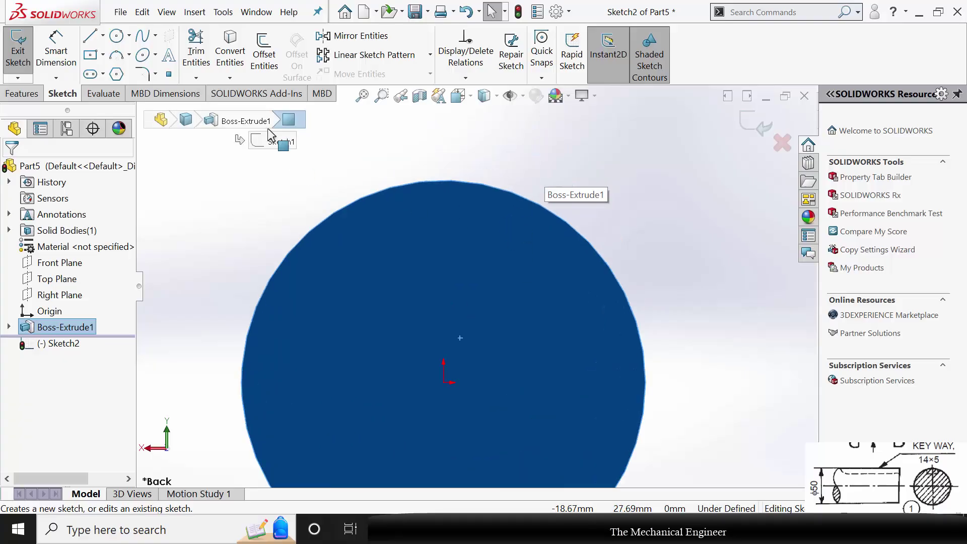
- Convert the end face's circular edge into a sketch circle
{"action": "left_click", "coordinate": [226, 61]}
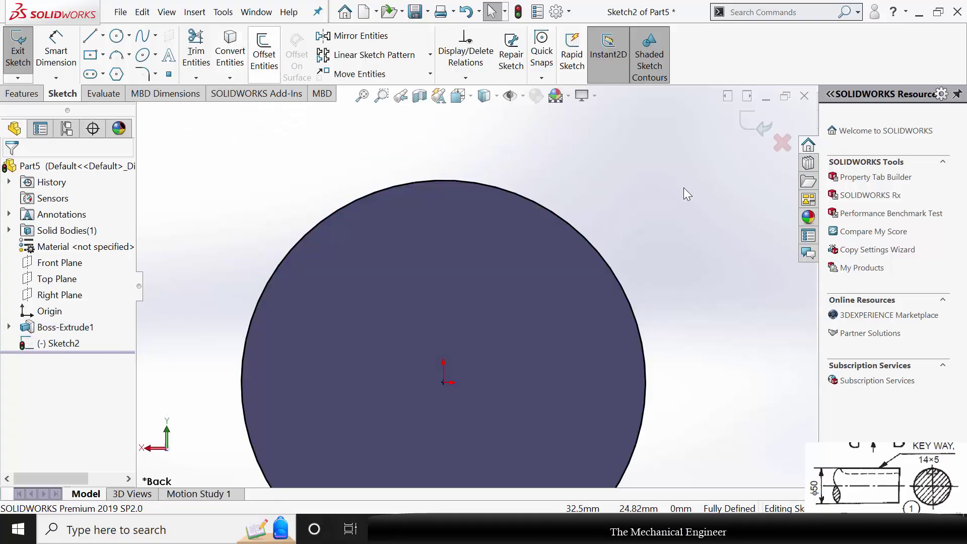
{"action": "left_click", "coordinate": [584, 233]}
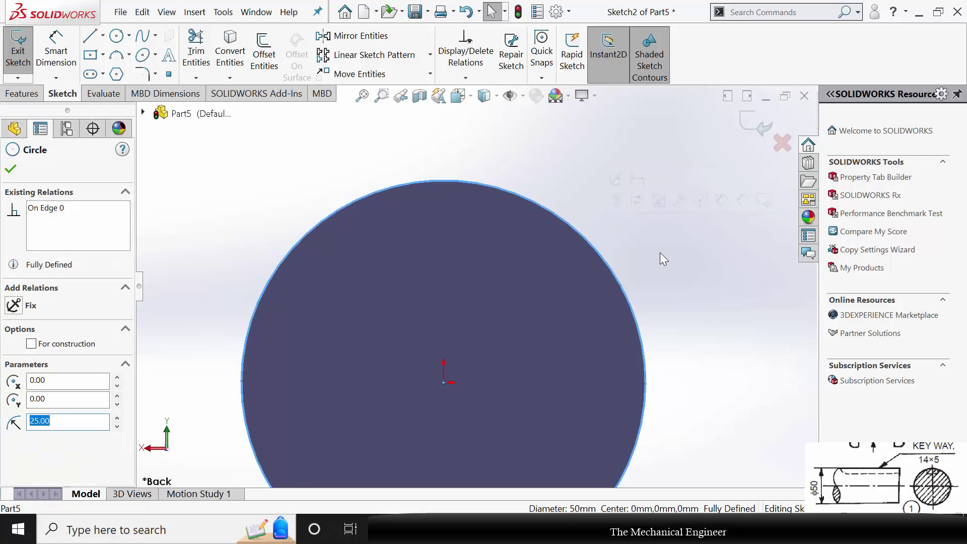
{"action": "left_click", "coordinate": [635, 262]}
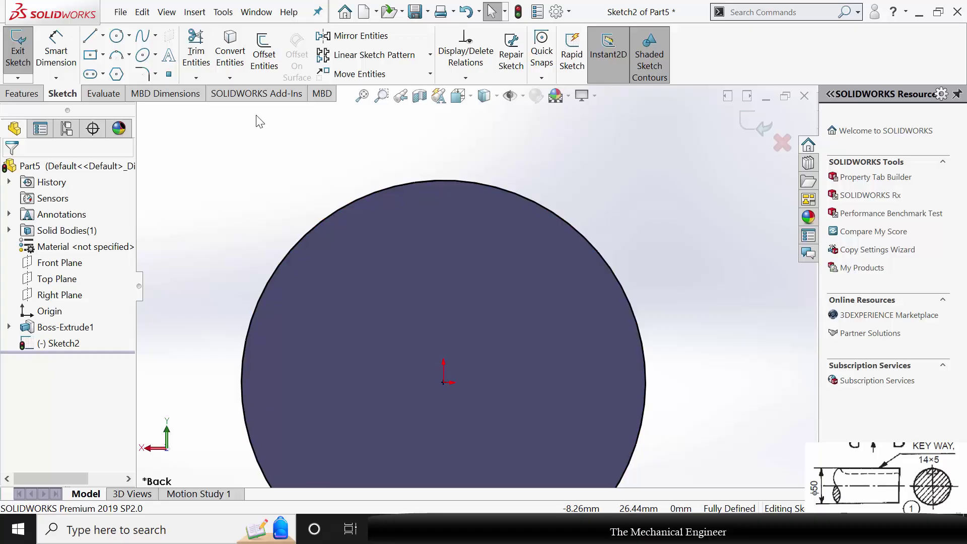
- Sketch a center rectangle of about 9.2 by 4.5 mm, centred directly above the origin with its upper corners on the circle
{"action": "left_click", "coordinate": [91, 54]}
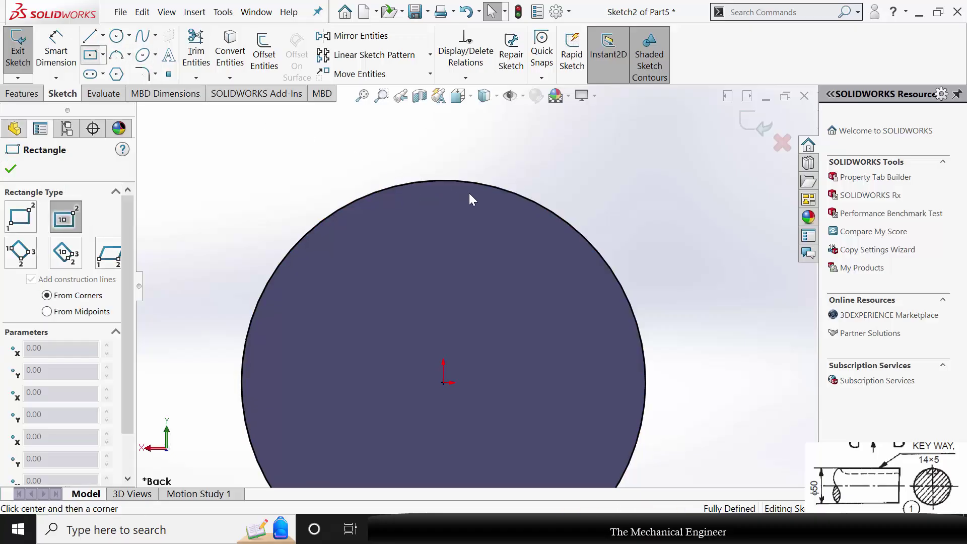
{"action": "scroll", "coordinate": [440, 209], "scroll_direction": "down", "scroll_amount": 2}
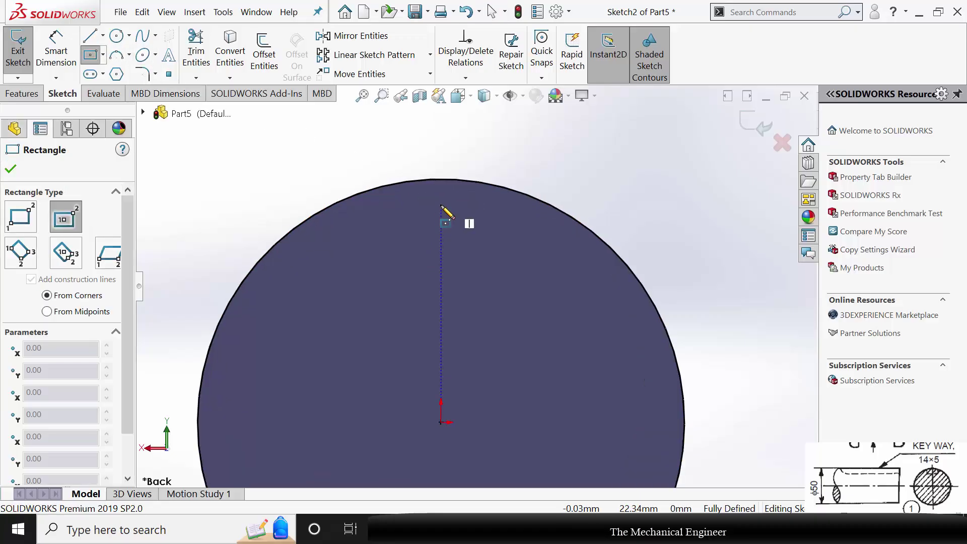
{"action": "left_click", "coordinate": [441, 205]}
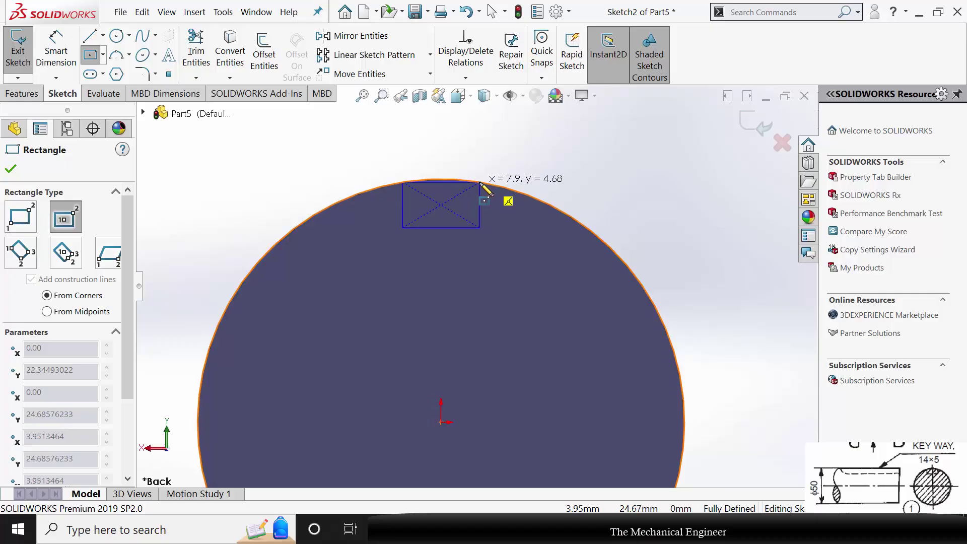
{"action": "scroll", "coordinate": [484, 187], "scroll_direction": "down", "scroll_amount": 2}
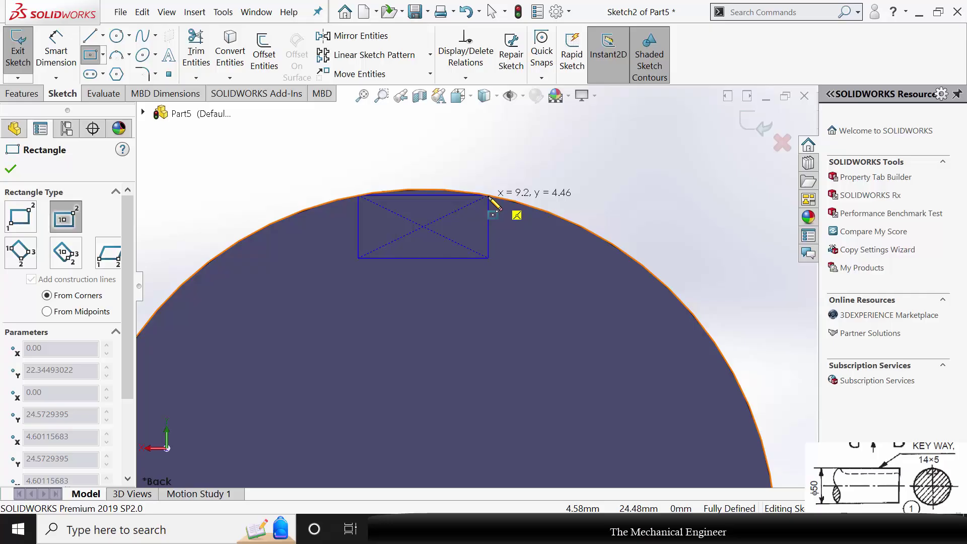
{"action": "left_click", "coordinate": [489, 196]}
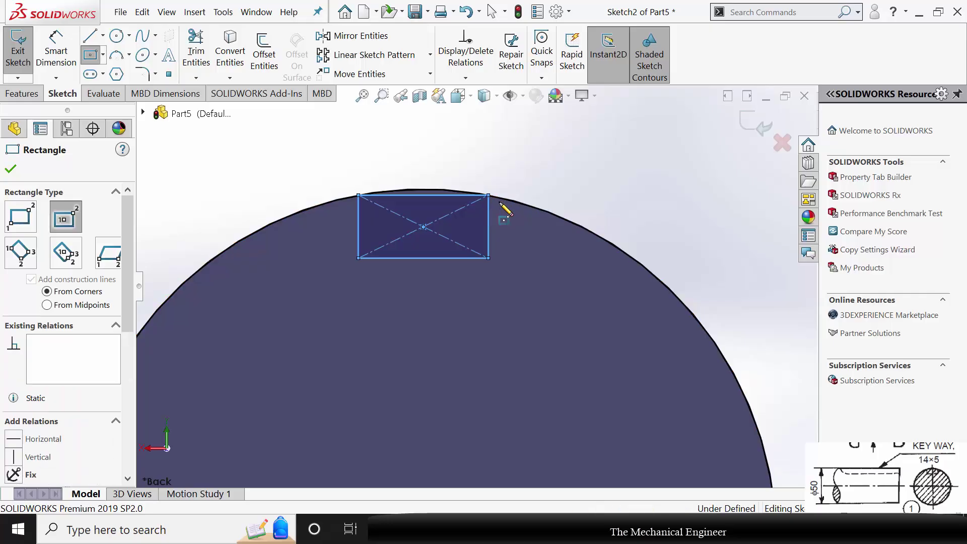
{"action": "left_click", "coordinate": [11, 169]}
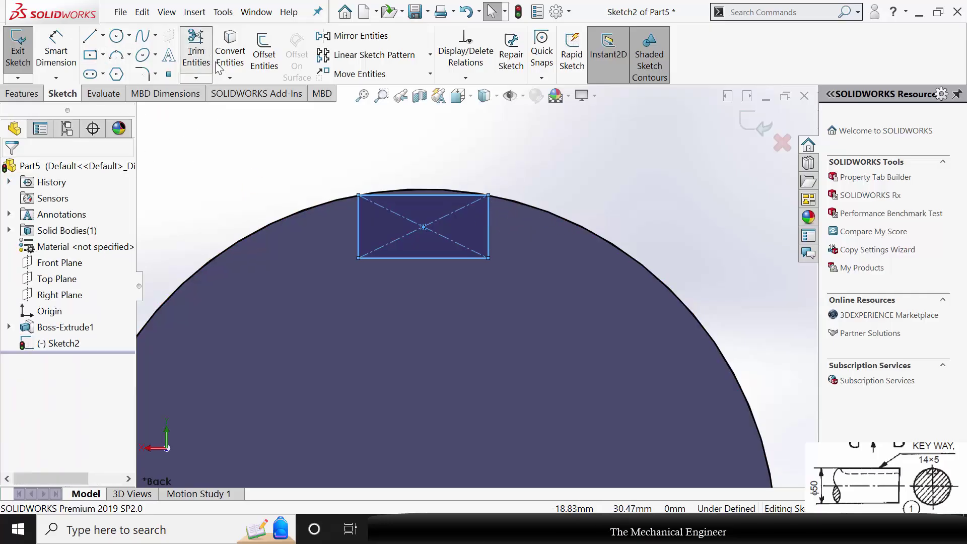
- Trim the circle outside the rectangle and the rectangle's upper edge, leaving the arc to close the keyway profile
{"action": "left_click", "coordinate": [195, 51]}
{"action": "left_click_drag", "start_coordinate": [222, 192], "coordinate": [257, 271]}
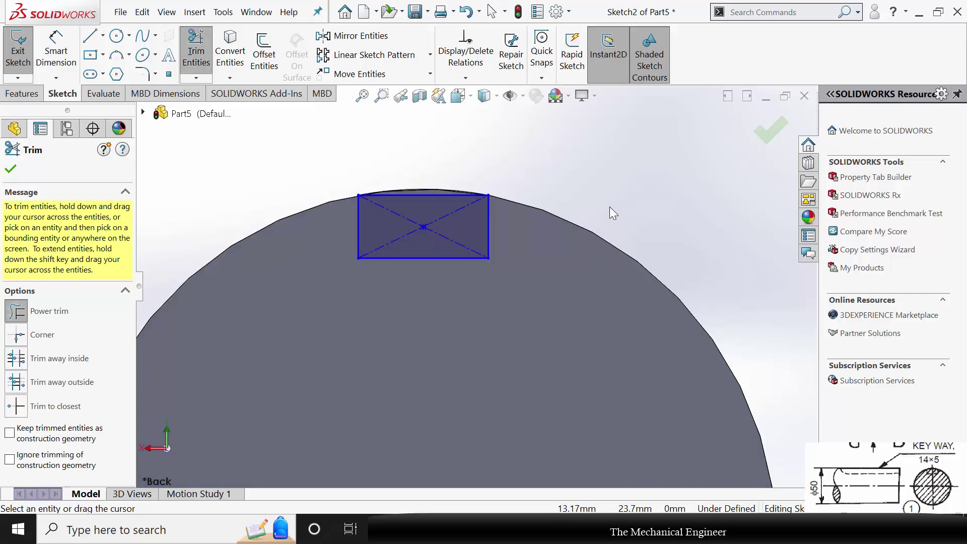
{"action": "scroll", "coordinate": [594, 214], "scroll_direction": "down", "scroll_amount": 4}
{"action": "scroll", "coordinate": [352, 247], "scroll_direction": "up", "scroll_amount": 2}
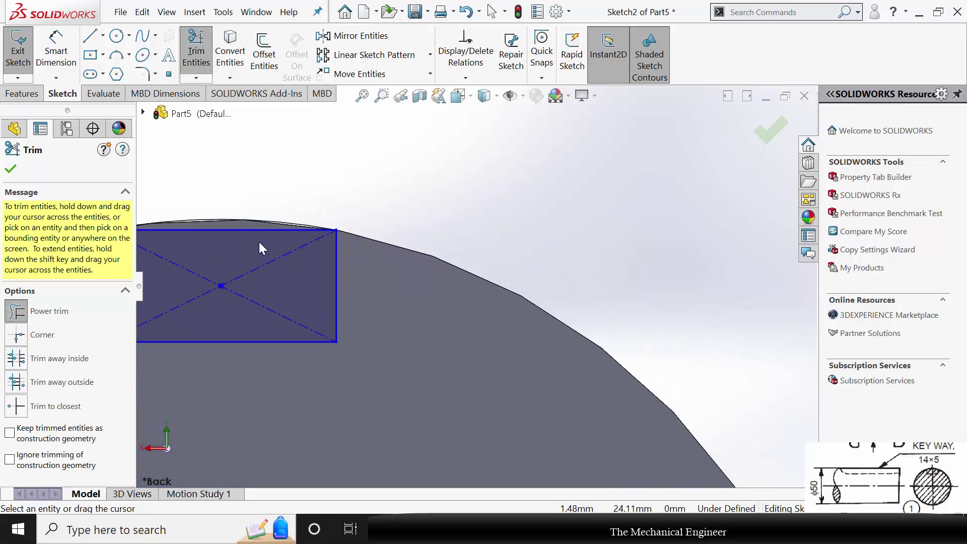
{"action": "scroll", "coordinate": [345, 262], "scroll_direction": "up", "scroll_amount": 3}
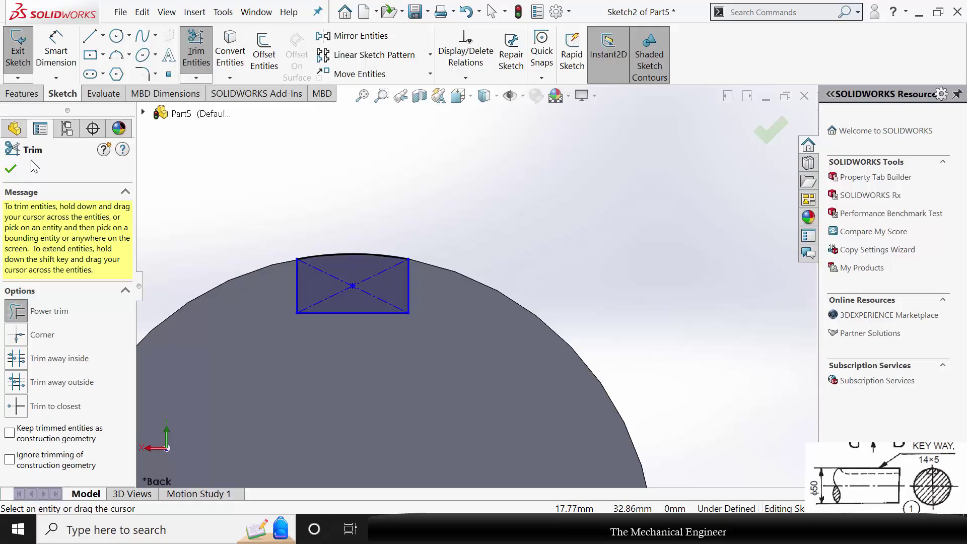
{"action": "left_click", "coordinate": [11, 169]}
- Dimension the keyway profile's vertical side at 5 mm
{"action": "left_click", "coordinate": [56, 50]}
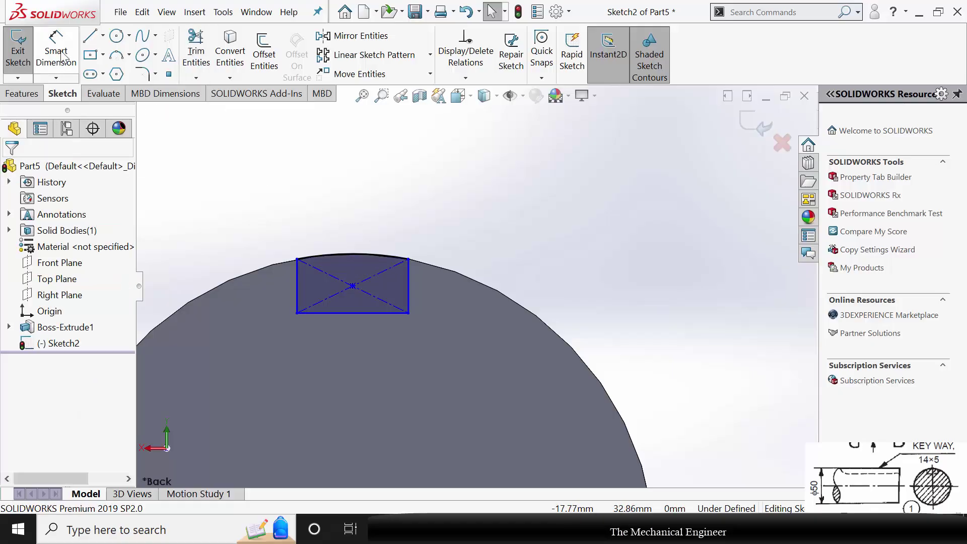
{"action": "left_click", "coordinate": [408, 290]}
{"action": "left_click", "coordinate": [539, 282]}
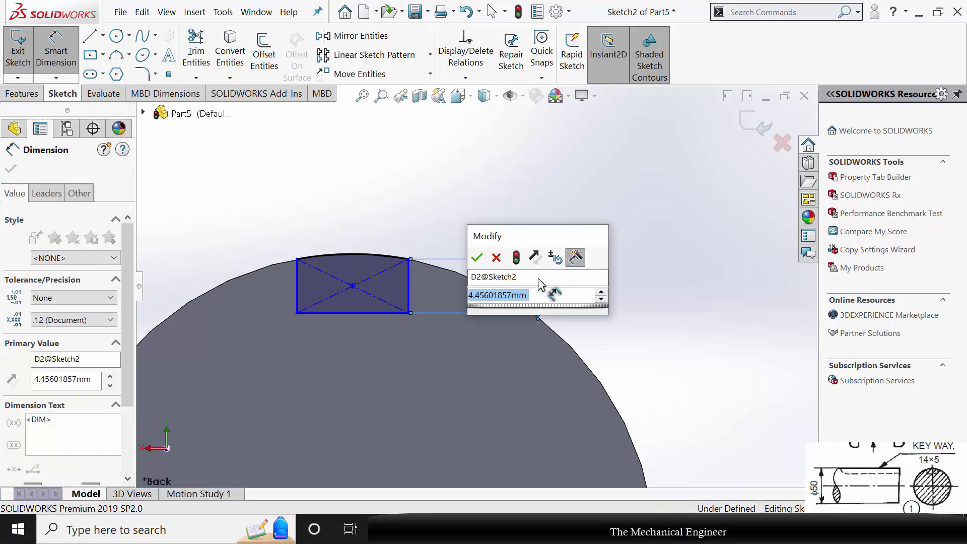
{"action": "type", "text": "5"}
{"action": "key", "text": "Return"}
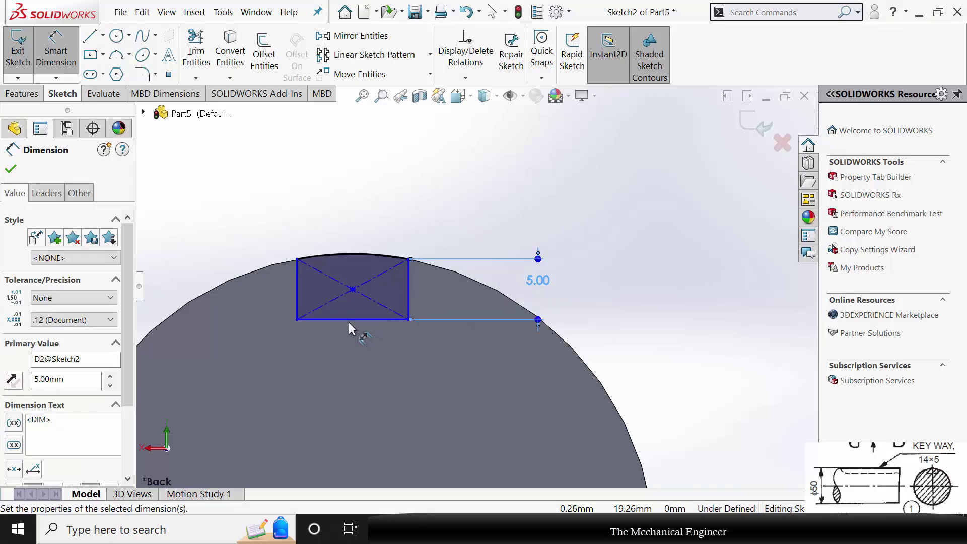
- Dimension the keyway profile's lower edge at 14 mm
{"action": "left_click", "coordinate": [348, 320]}
{"action": "left_click", "coordinate": [355, 362]}
{"action": "type", "text": "1"}
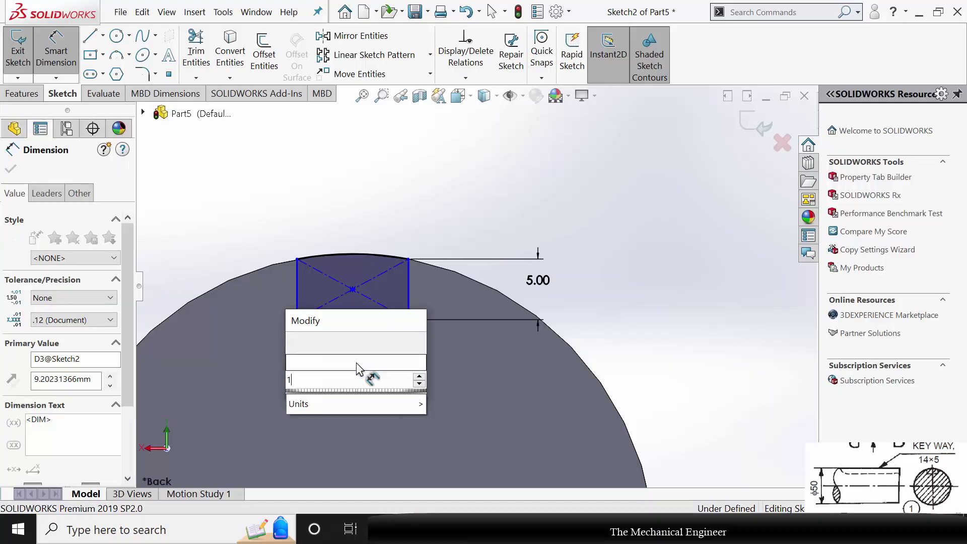
{"action": "type", "text": "4"}
{"action": "key", "text": "Return"}
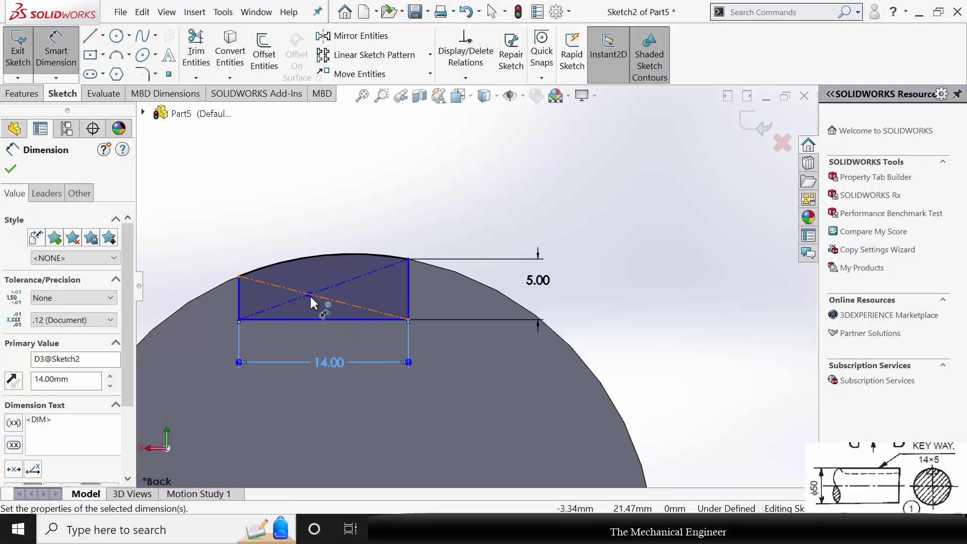
{"action": "key", "text": "Escape"}
- Add a Vertical relation between the keyway rectangle's center point and the origin
{"action": "left_click", "coordinate": [310, 294]}
{"action": "scroll", "coordinate": [473, 291], "scroll_direction": "up", "scroll_amount": 2}
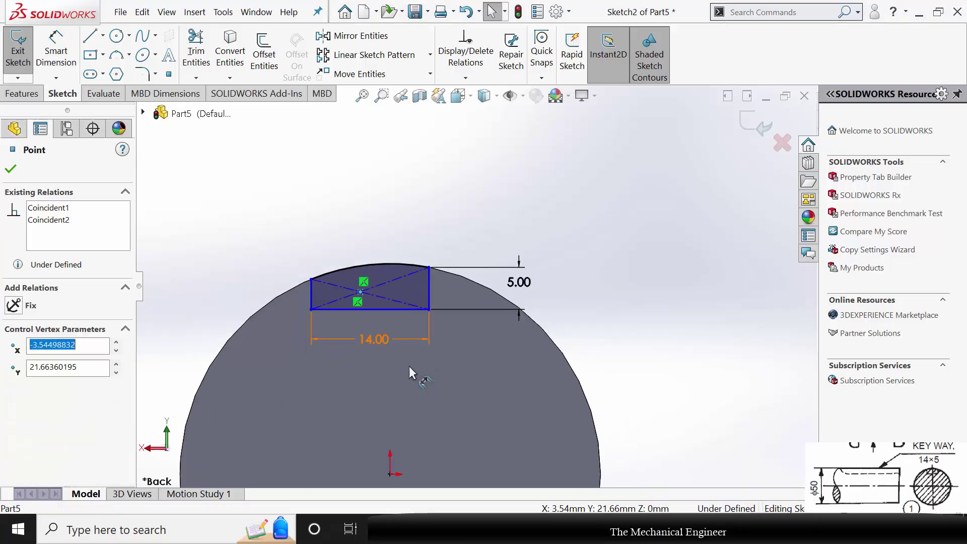
{"action": "scroll", "coordinate": [409, 367], "scroll_direction": "up", "scroll_amount": 1}
{"action": "left_click", "coordinate": [416, 416], "text": "ctrl"}
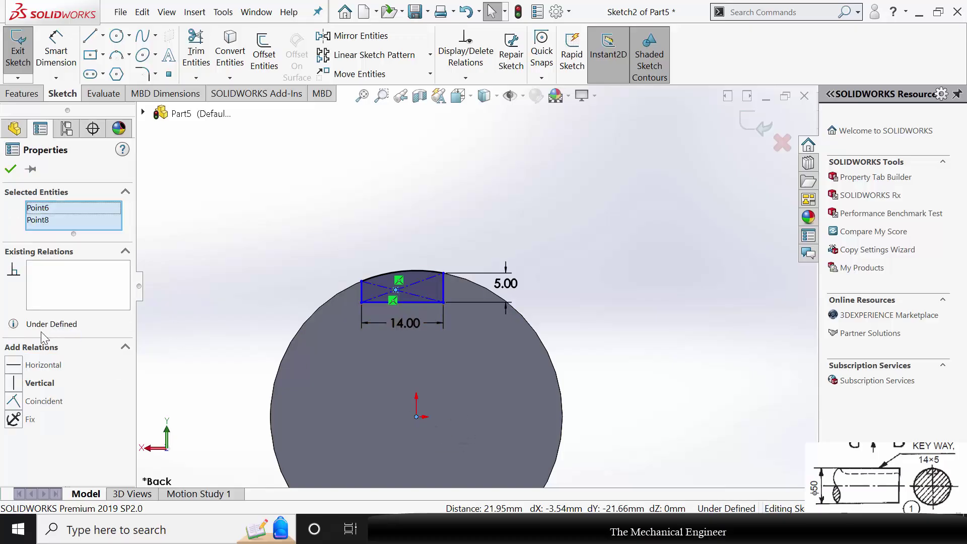
{"action": "left_click", "coordinate": [15, 384]}
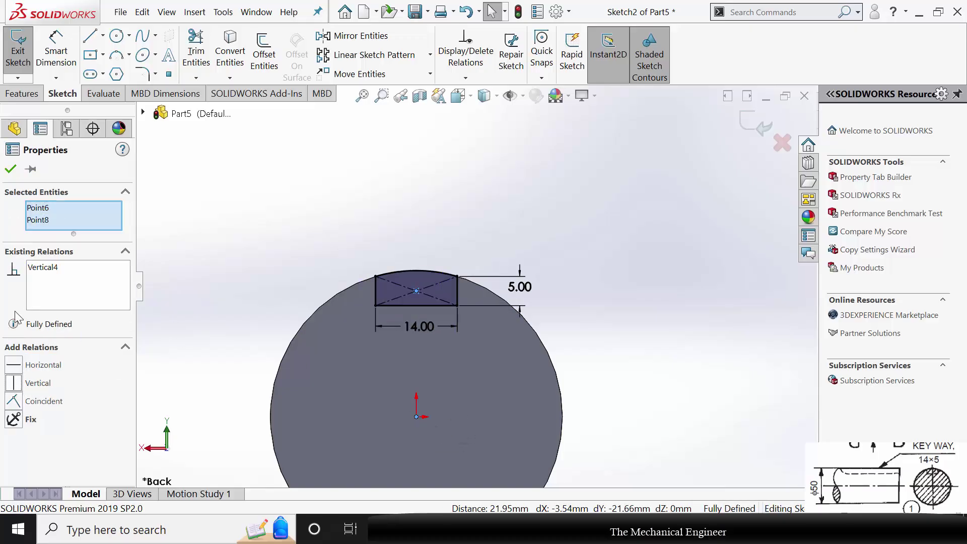
{"action": "left_click", "coordinate": [10, 170]}
- Cut the keyway profile into the shaft with an Extruded Cut to a blind depth of 80 mm
{"action": "left_click", "coordinate": [23, 94]}
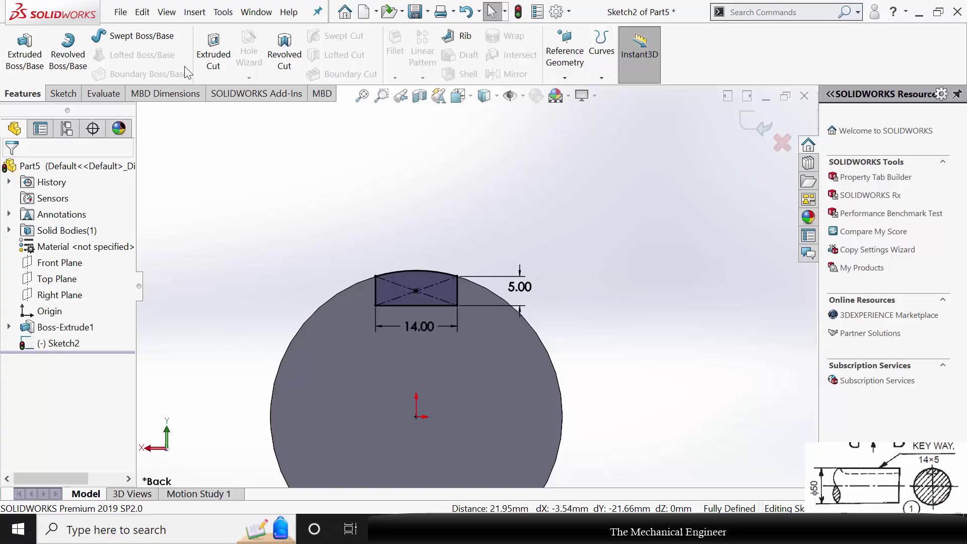
{"action": "left_click", "coordinate": [213, 55]}
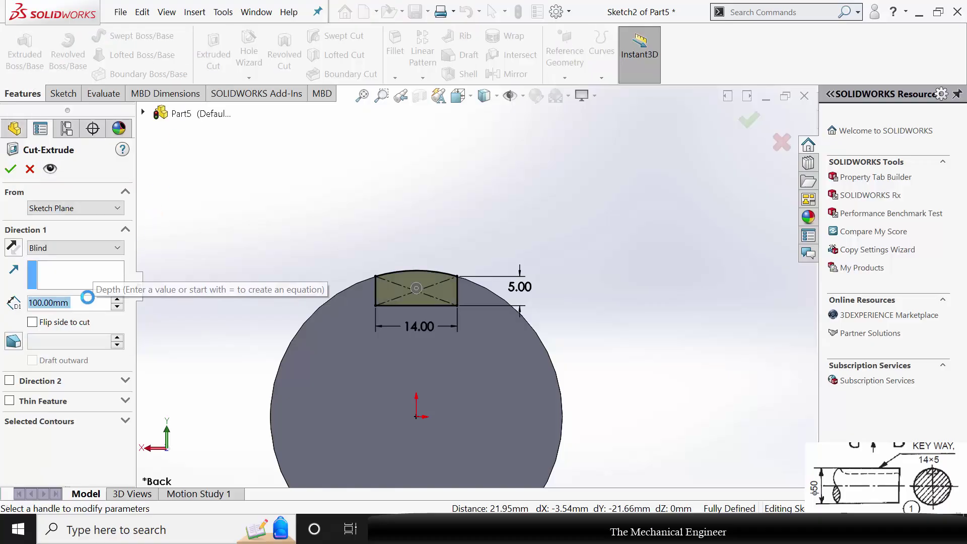
{"action": "type", "text": "80"}
{"action": "key", "text": "Return"}
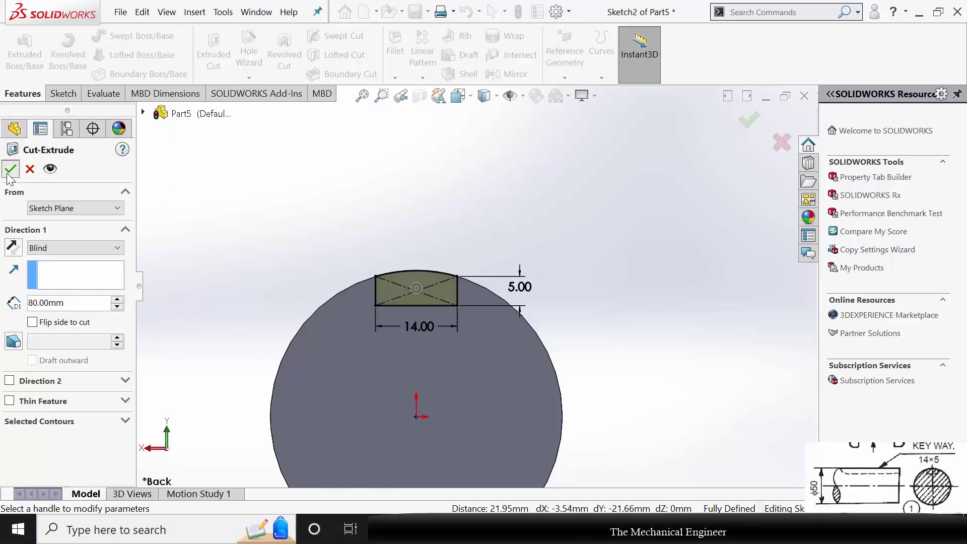
{"action": "left_click", "coordinate": [11, 170]}
{"action": "middle_click_drag", "start_coordinate": [313, 263], "coordinate": [354, 266]}
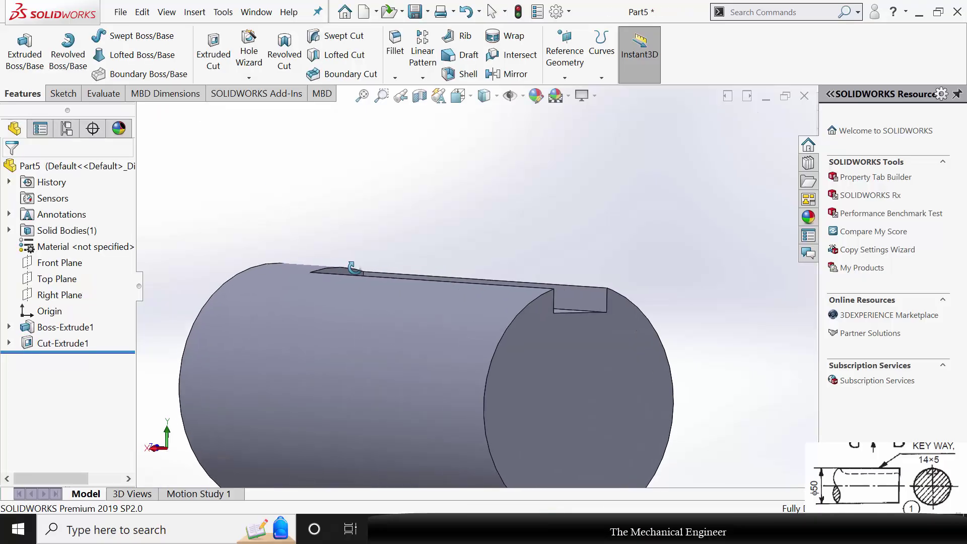
{"action": "key", "text": "z"}
- Assign Plain Carbon Steel to the shaft and save the part as 1
{"action": "right_click", "coordinate": [63, 248]}
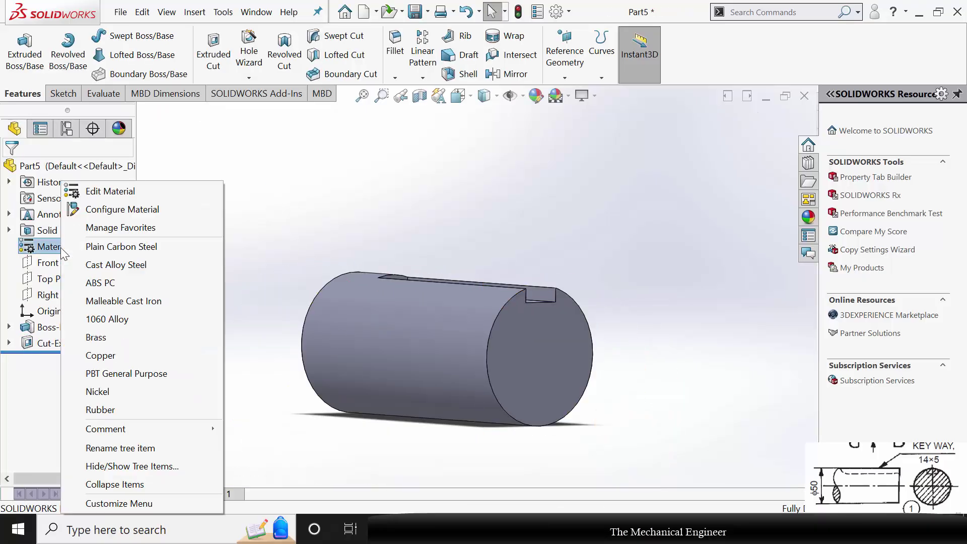
{"action": "left_click", "coordinate": [108, 248]}
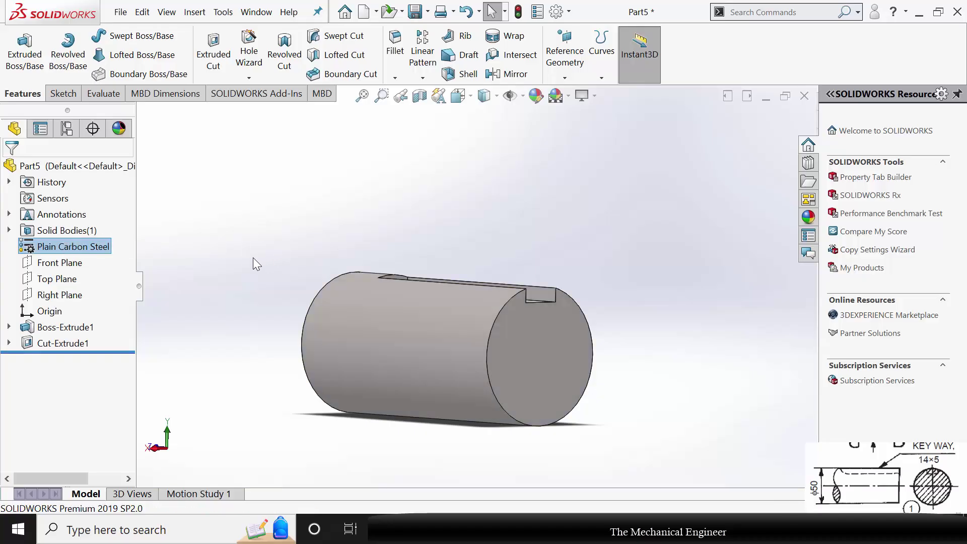
{"action": "key", "text": "ctrl+s"}
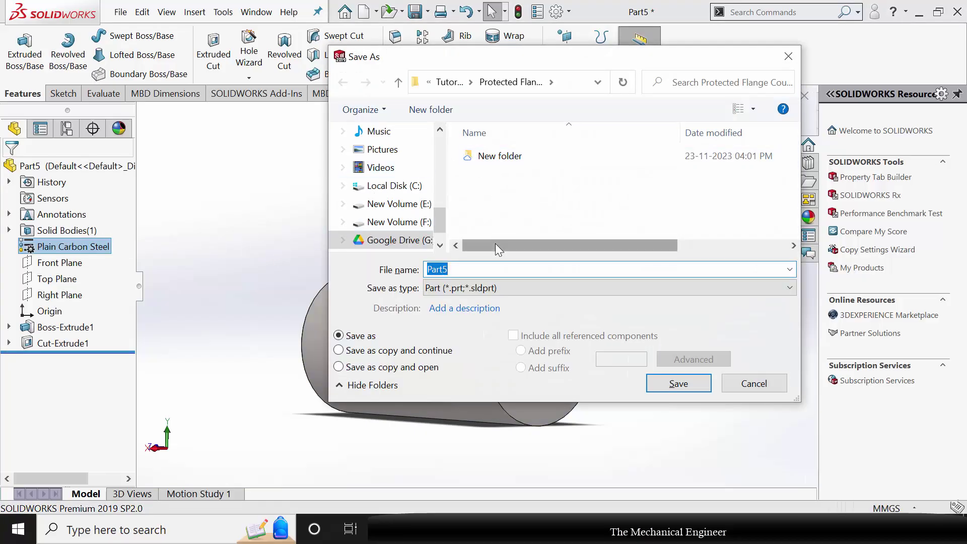
{"action": "key", "text": "Return"}
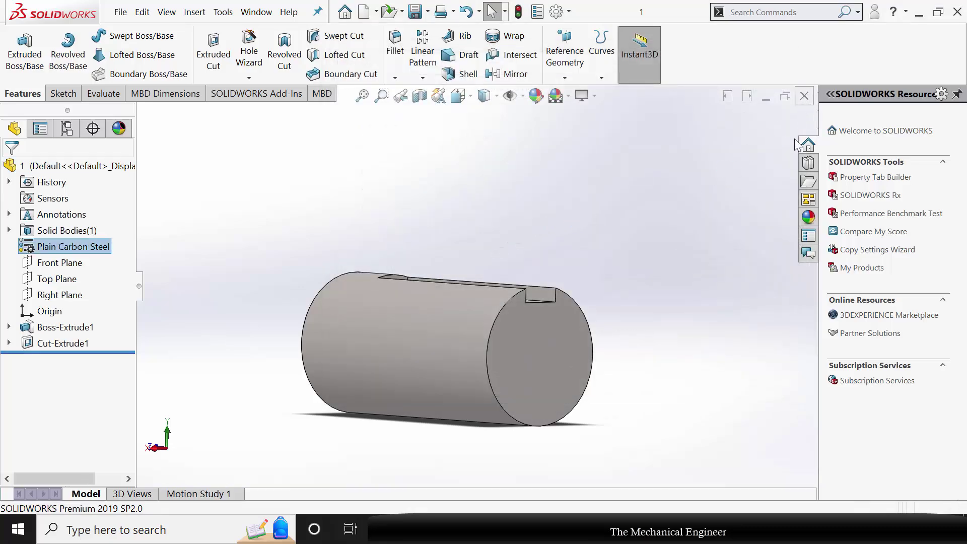
- Close the saved shaft part and create a new part document
{"action": "key", "text": "ctrl+w"}
{"action": "left_click", "coordinate": [279, 15]}
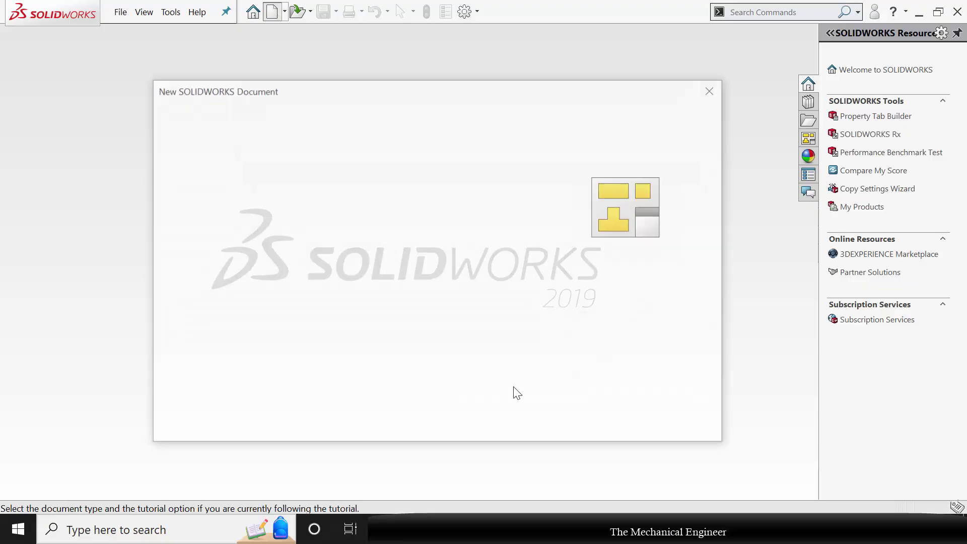
{"action": "left_click", "coordinate": [548, 420]}
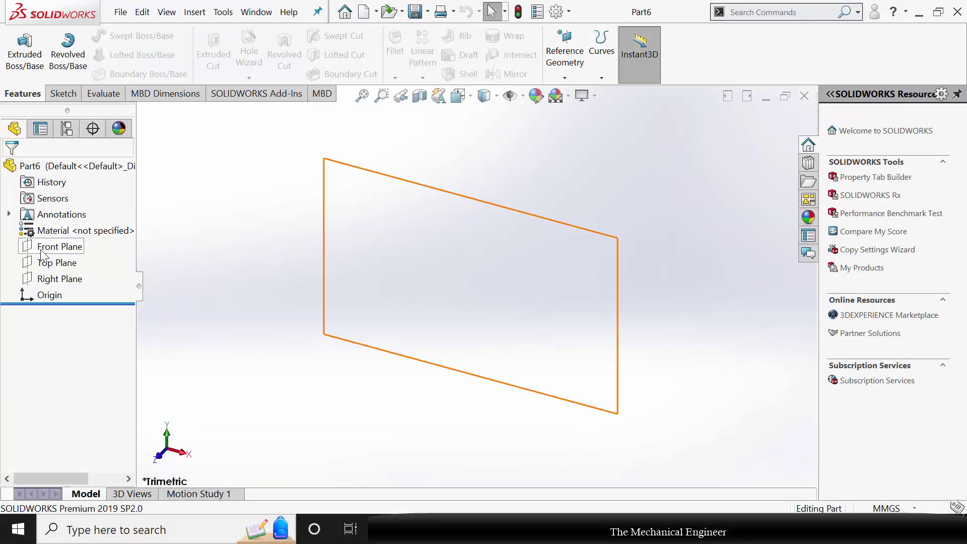
- Sketch a closed, stepped flange half-section with lines on the Right Plane, above the origin, its lowest edge about 78 mm long
{"action": "left_click", "coordinate": [59, 280]}
{"action": "left_click", "coordinate": [74, 261]}
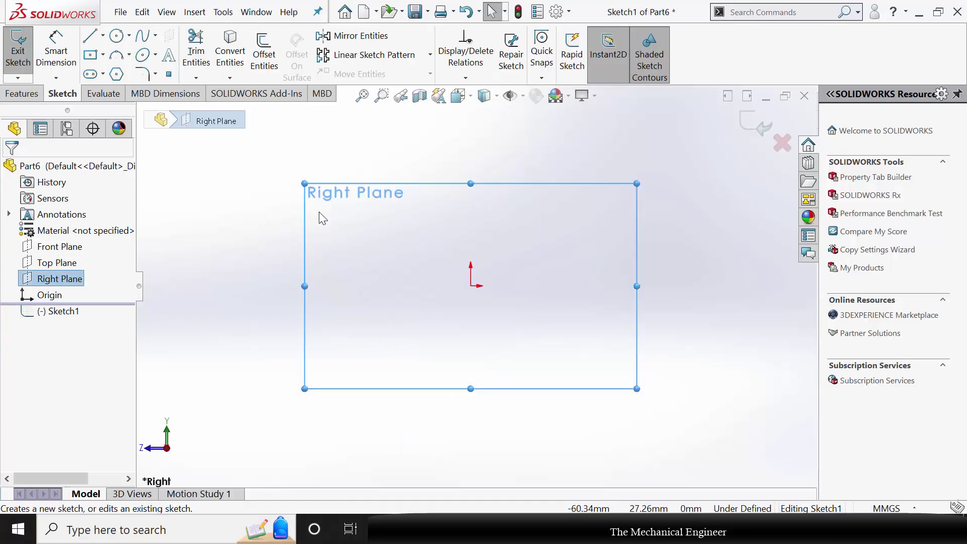
{"action": "left_click", "coordinate": [90, 36]}
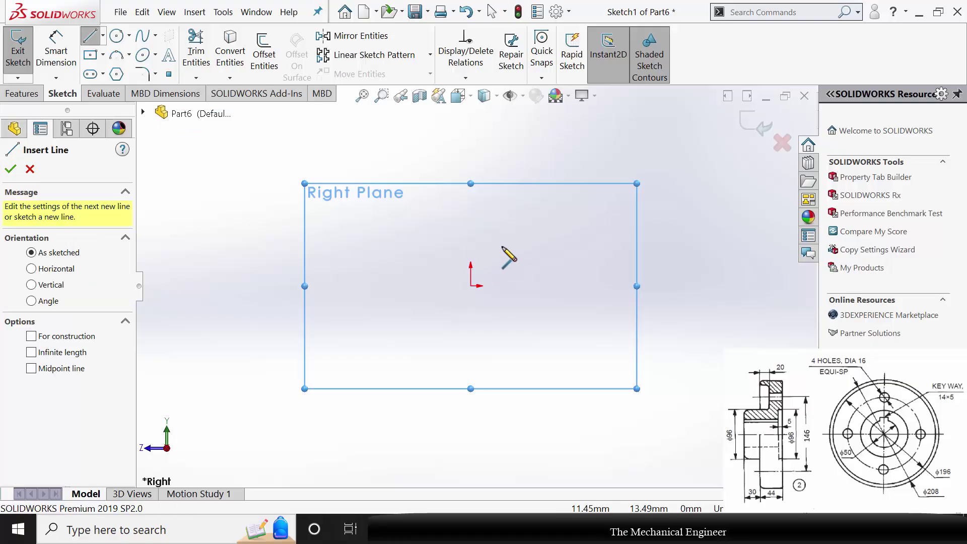
{"action": "left_click", "coordinate": [470, 227]}
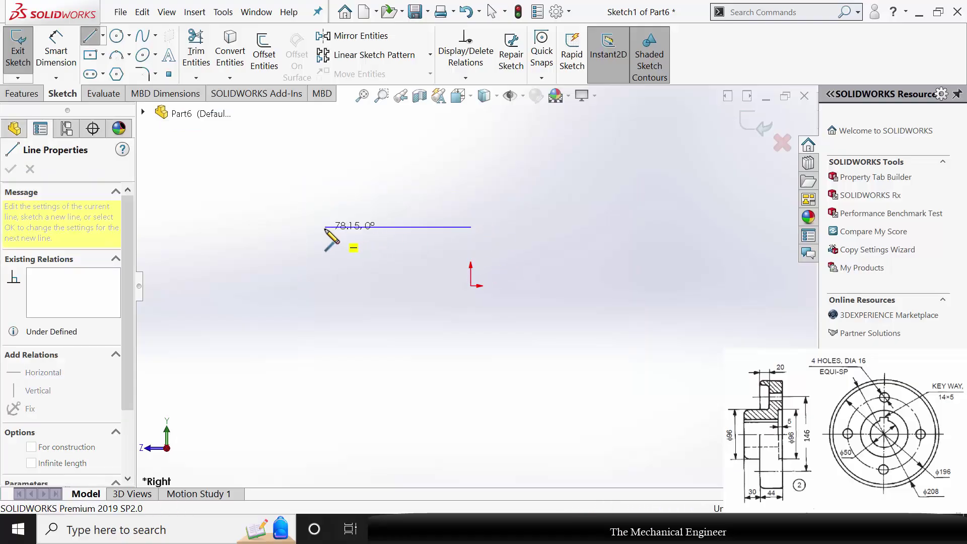
{"action": "left_click", "coordinate": [325, 227]}
{"action": "left_click", "coordinate": [325, 177]}
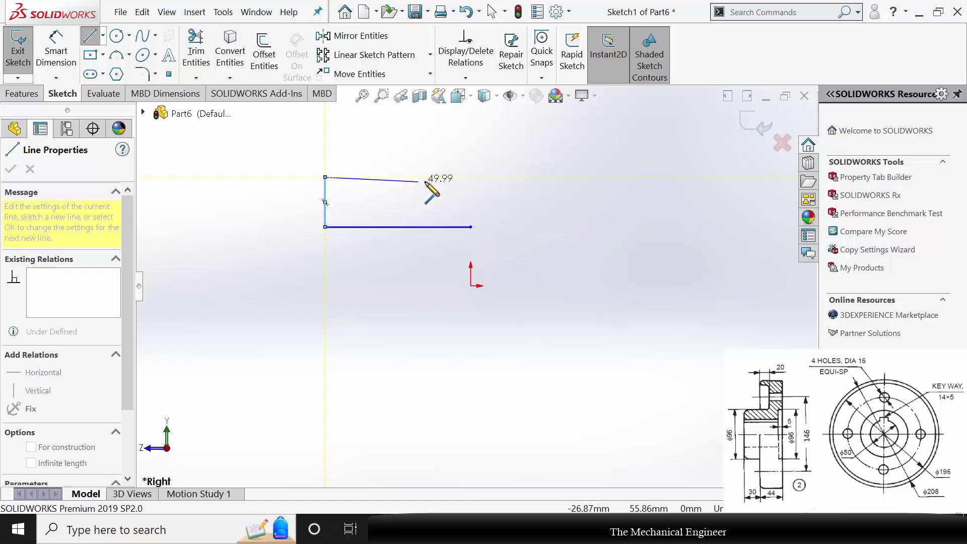
{"action": "left_click", "coordinate": [431, 177]}
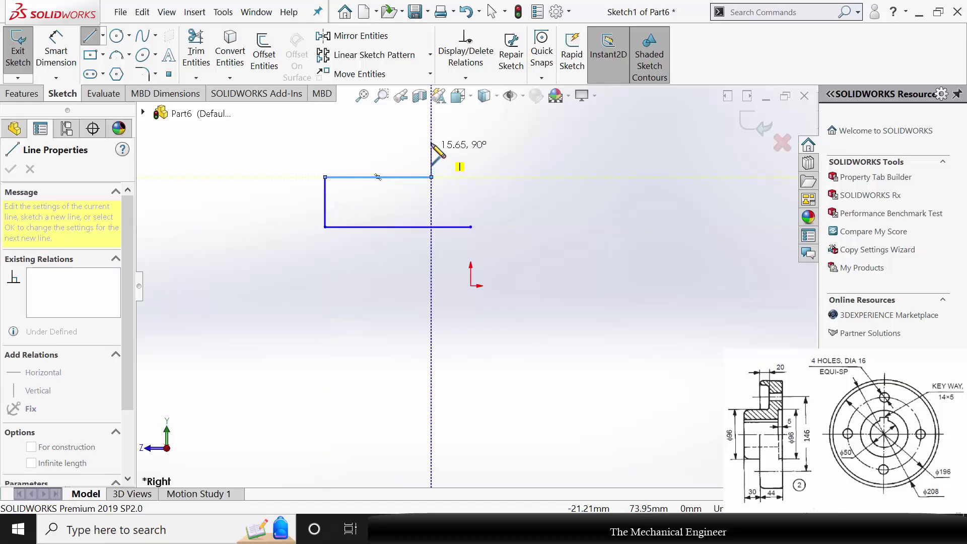
{"action": "left_click", "coordinate": [431, 144]}
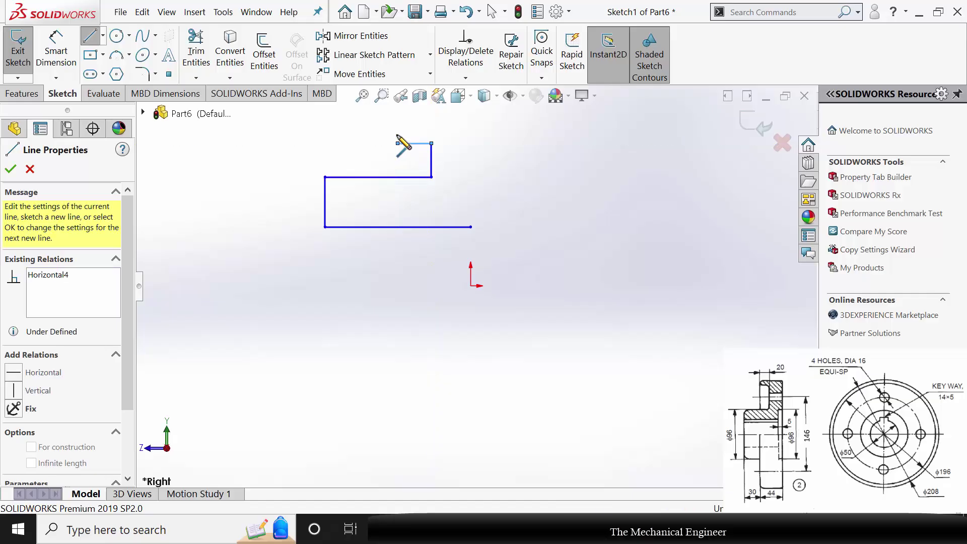
{"action": "left_click", "coordinate": [398, 144]}
{"action": "left_click", "coordinate": [397, 124]}
{"action": "left_click", "coordinate": [471, 124]}
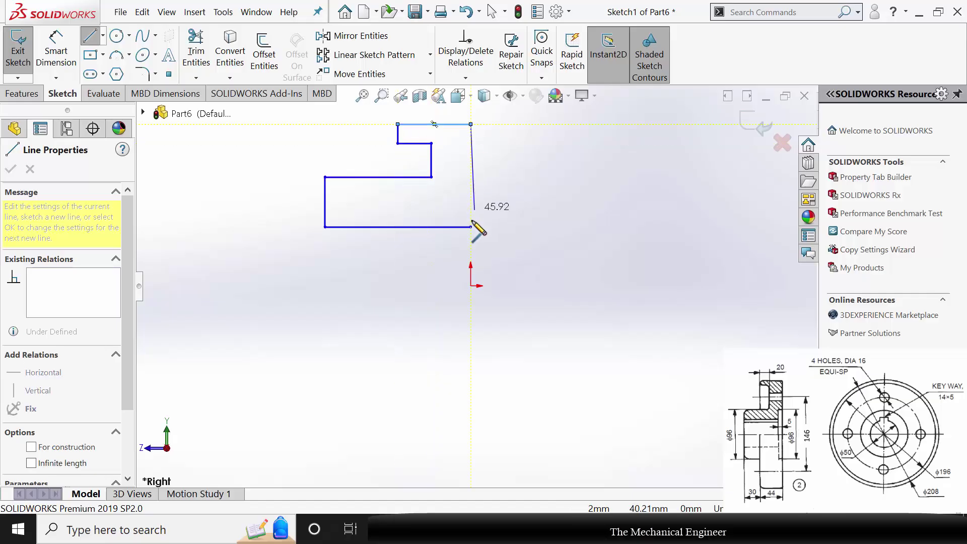
{"action": "left_click", "coordinate": [471, 227]}
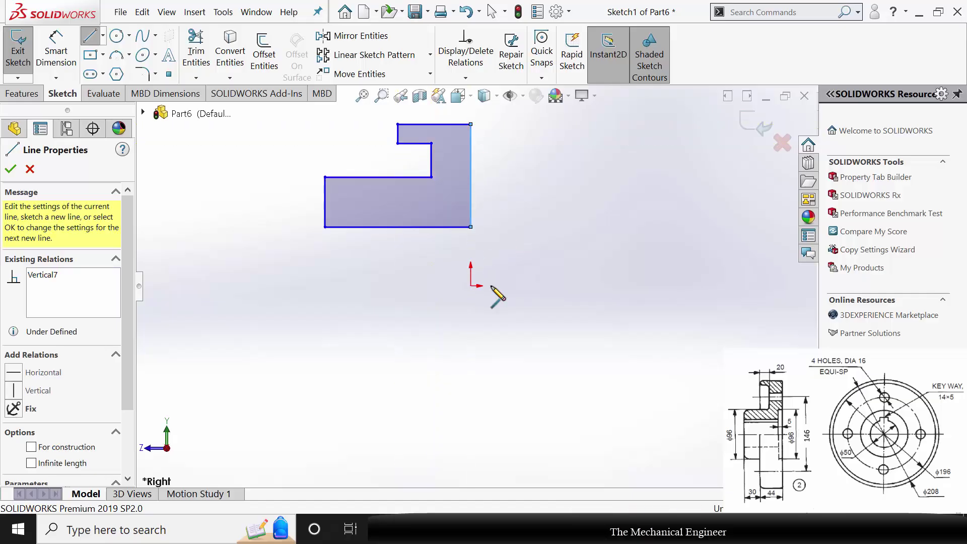
{"action": "key", "text": "Escape"}
- Dimension the vertical distance from the origin to the profile's lowest edge as 25 mm
{"action": "key", "text": "d"}
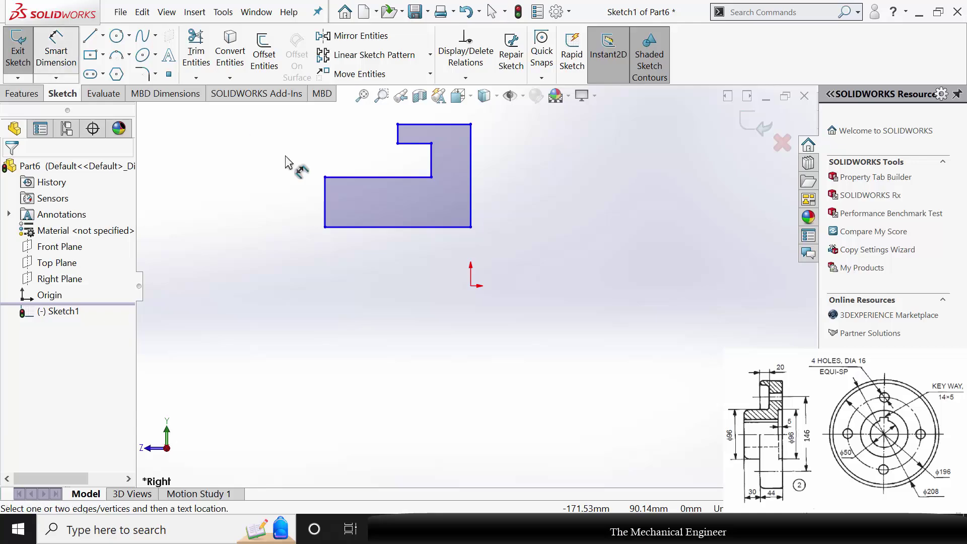
{"action": "left_click", "coordinate": [464, 228]}
{"action": "left_click", "coordinate": [471, 286]}
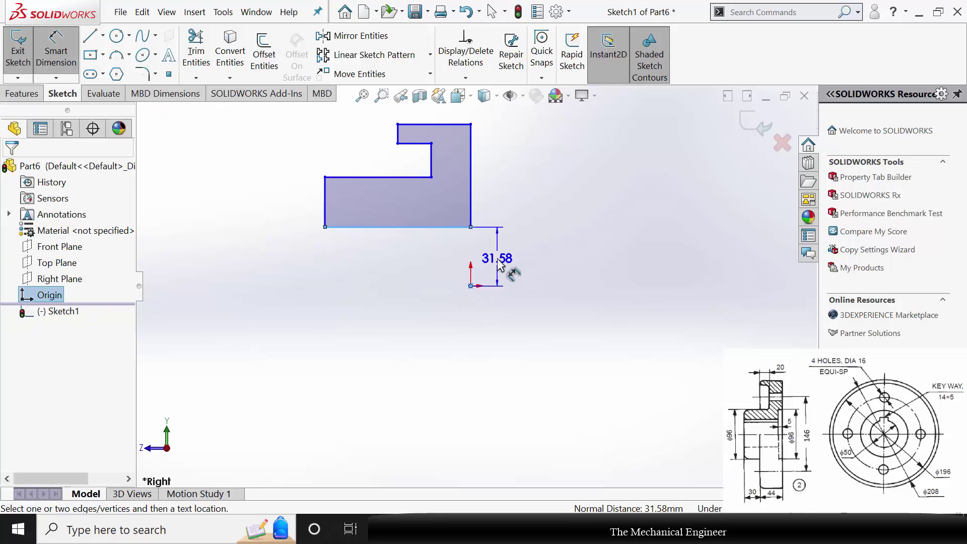
{"action": "left_click", "coordinate": [532, 273]}
{"action": "type", "text": "25"}
{"action": "key", "text": "Return"}
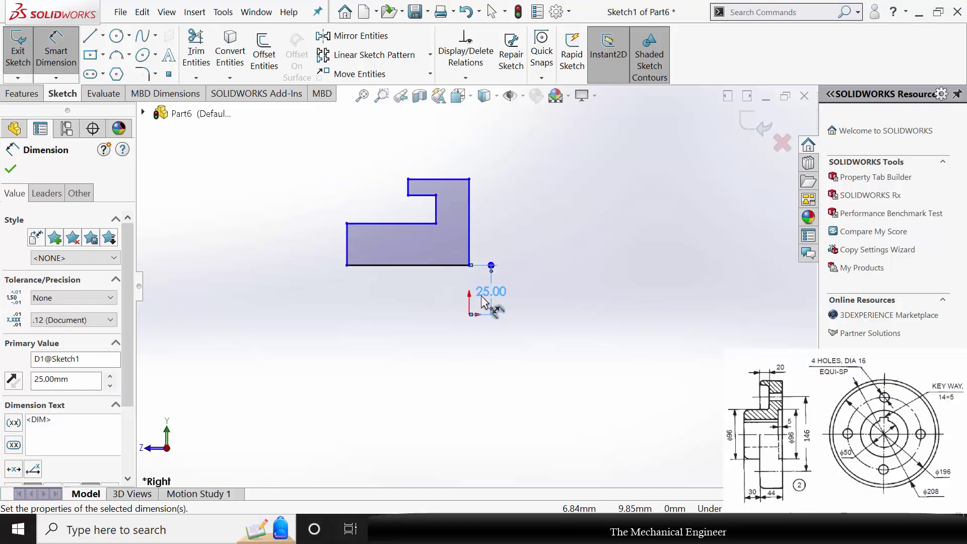
{"action": "left_click", "coordinate": [477, 275]}
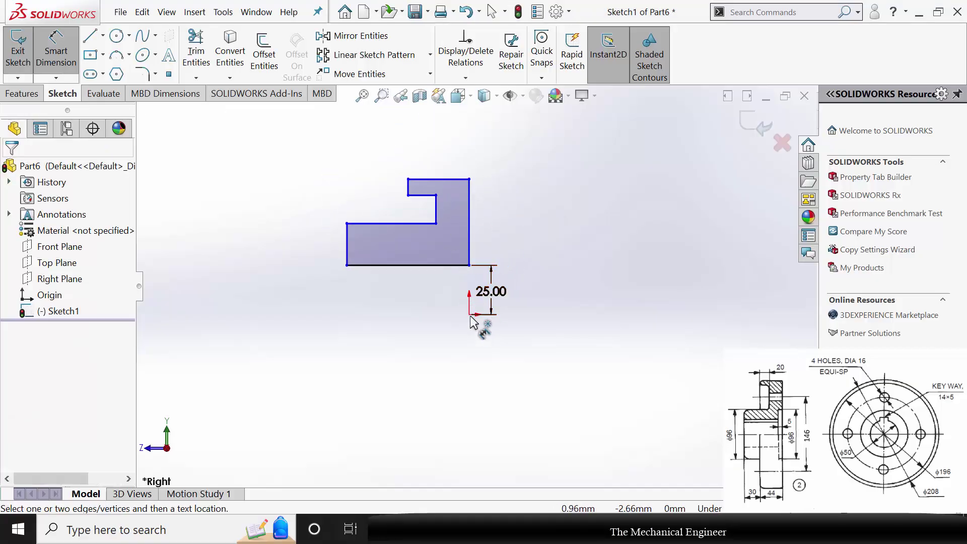
- Dimension the vertical distance from the origin to the profile's uppermost edge as 208/2 (104 mm)
{"action": "left_click", "coordinate": [449, 178]}
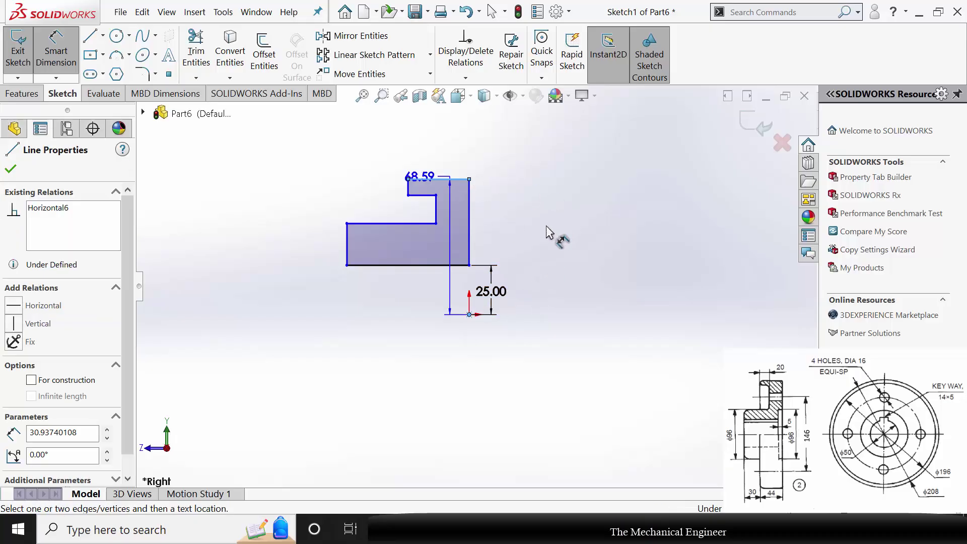
{"action": "left_click", "coordinate": [581, 224]}
{"action": "type", "text": "208/"}
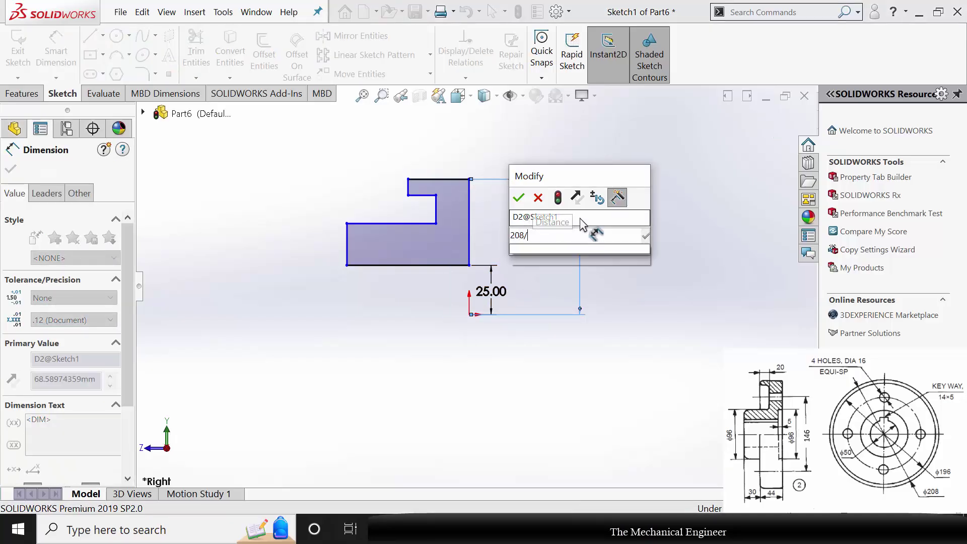
{"action": "key", "text": "Return"}
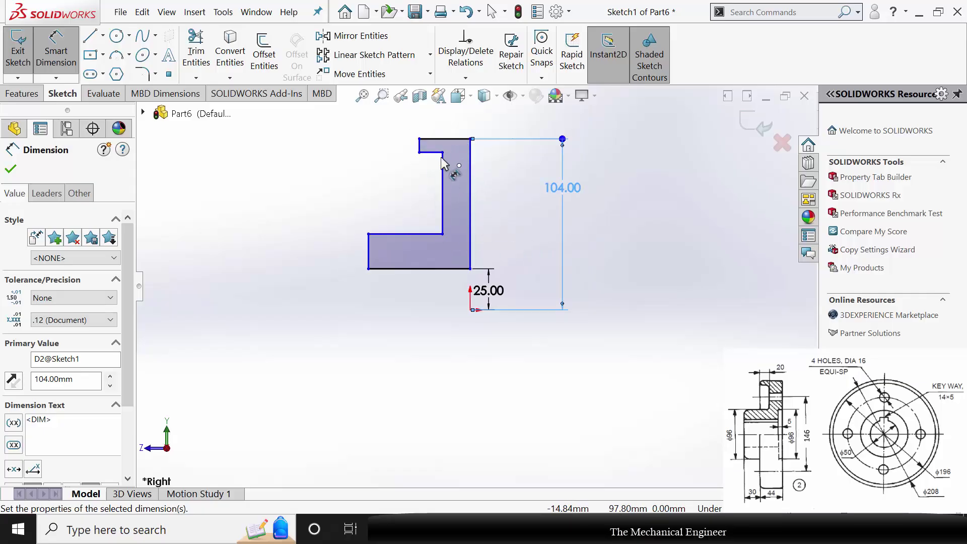
- Dimension the vertical distance from the origin to the underside of the flange rim as 196/2 (98 mm)
{"action": "left_click", "coordinate": [443, 152]}
{"action": "left_click", "coordinate": [472, 309]}
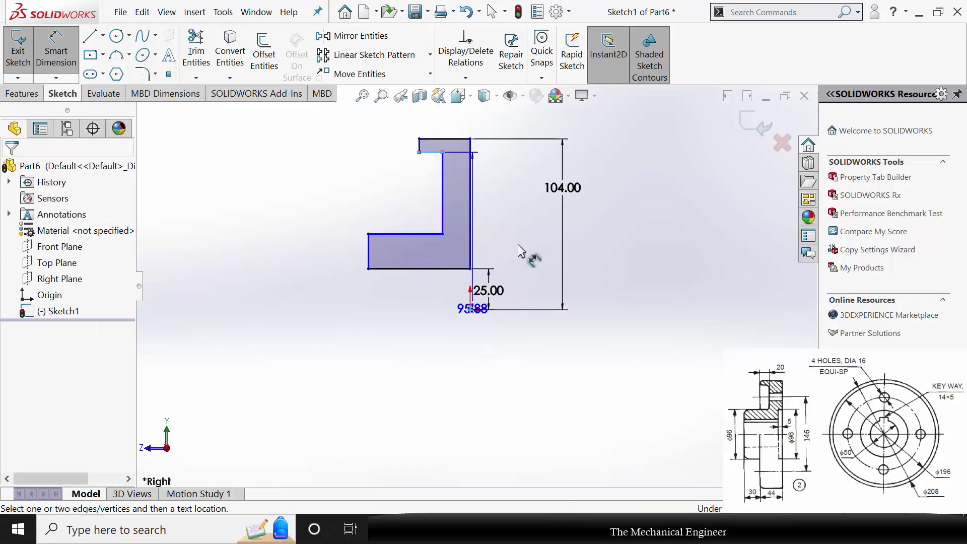
{"action": "left_click", "coordinate": [521, 241]}
{"action": "type", "text": "196/"}
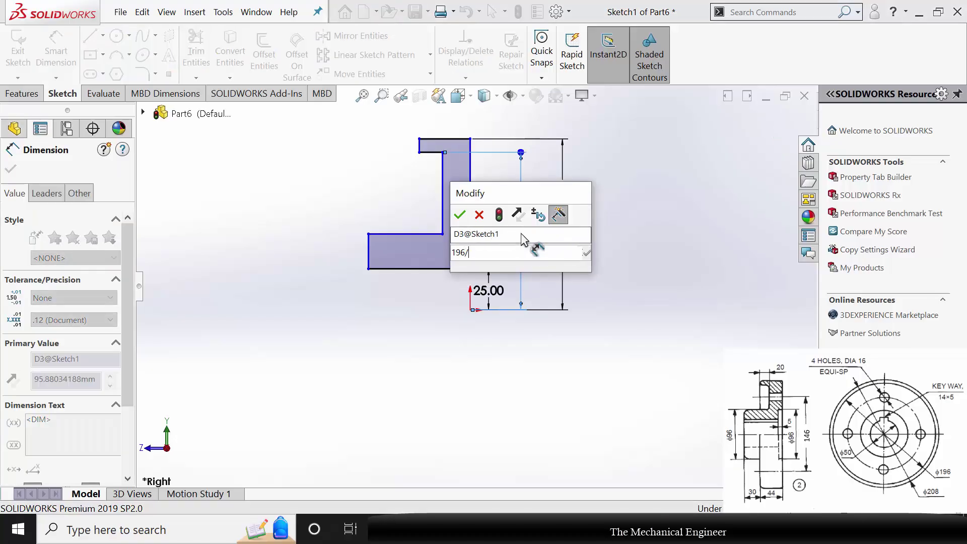
{"action": "type", "text": "2"}
{"action": "key", "text": "Return"}
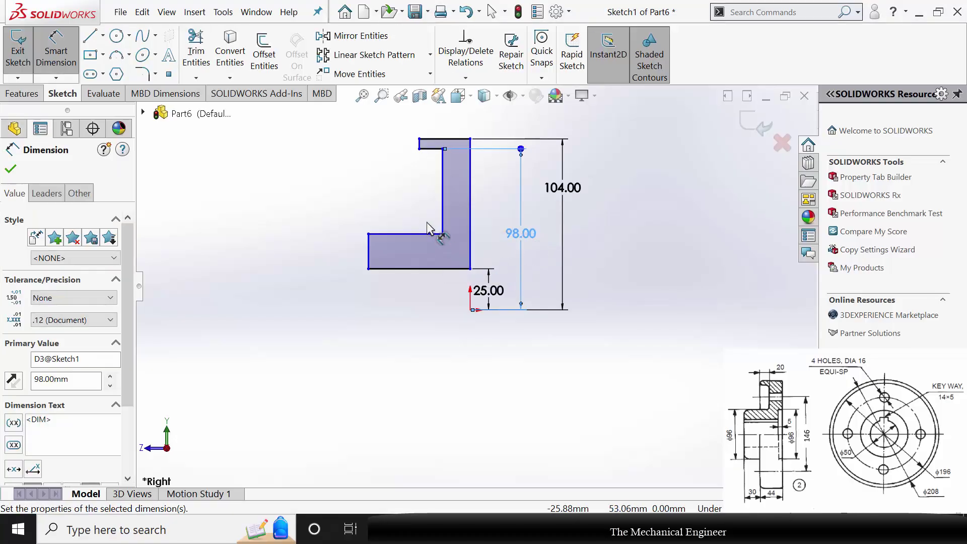
{"action": "left_click", "coordinate": [403, 232]}
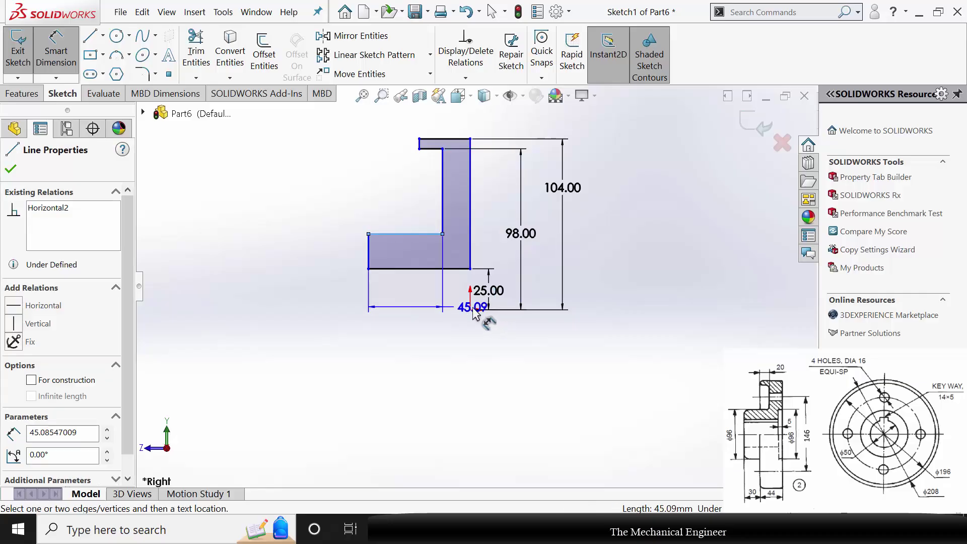
{"action": "left_click", "coordinate": [474, 311]}
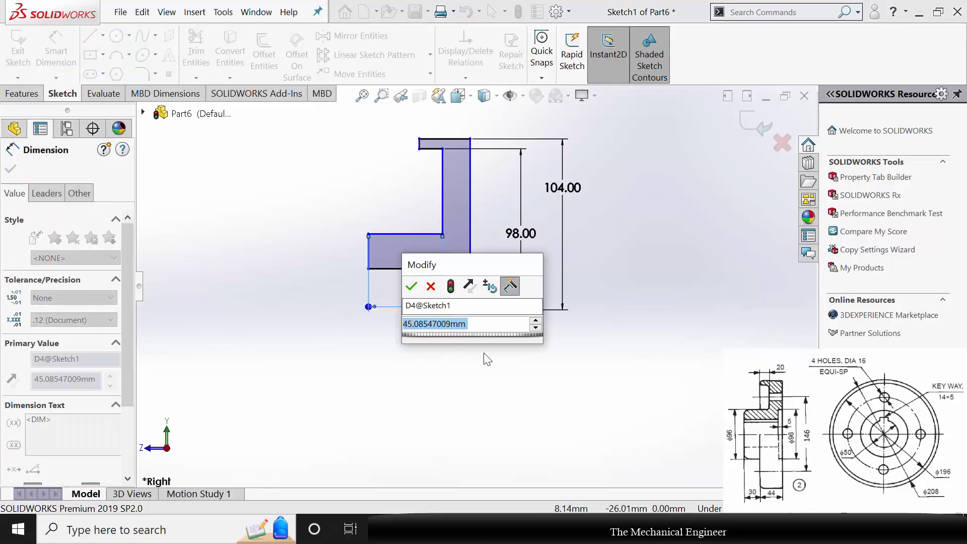
{"action": "key", "text": "Return"}
{"action": "key", "text": "Escape"}
{"action": "left_click", "coordinate": [393, 307]}
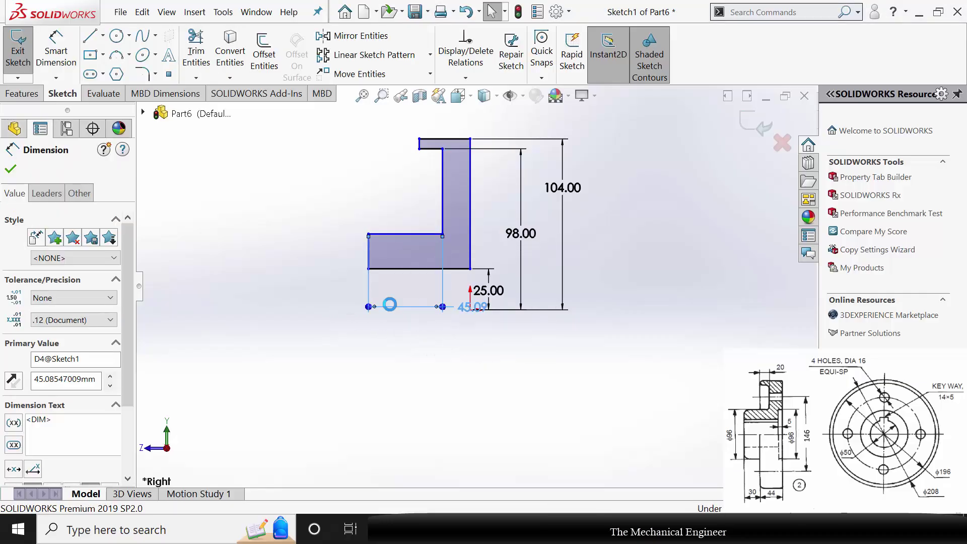
{"action": "key", "text": "Delete"}
- Dimension the vertical distance from the origin to the hub's upper edge as 96/2 (48 mm)
{"action": "left_click", "coordinate": [56, 51]}
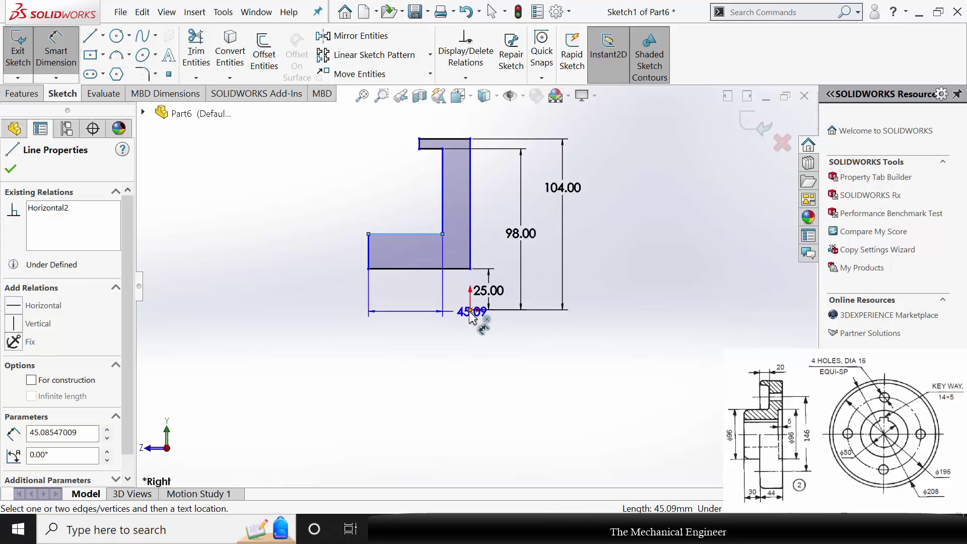
{"action": "left_click", "coordinate": [321, 293]}
{"action": "type", "text": "96"}
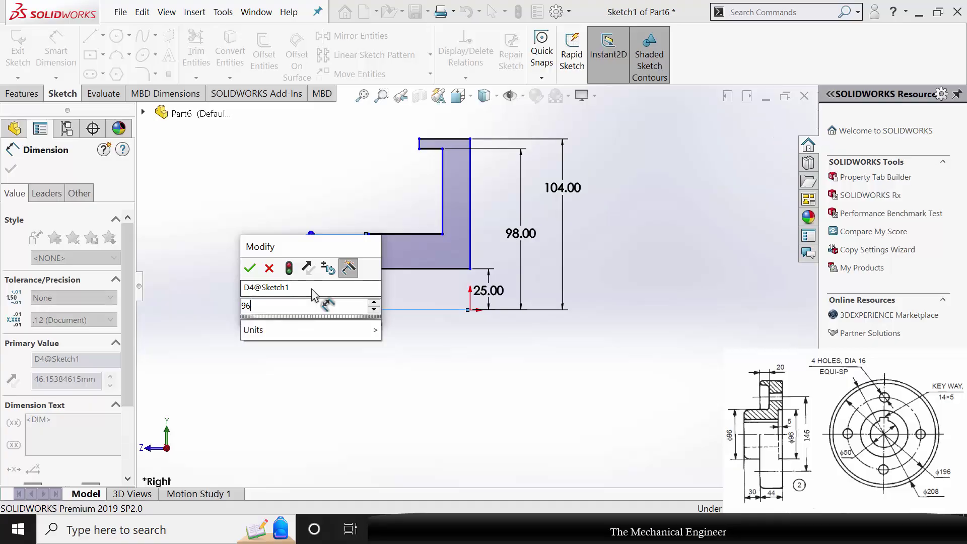
{"action": "type", "text": "/2"}
{"action": "key", "text": "Return"}
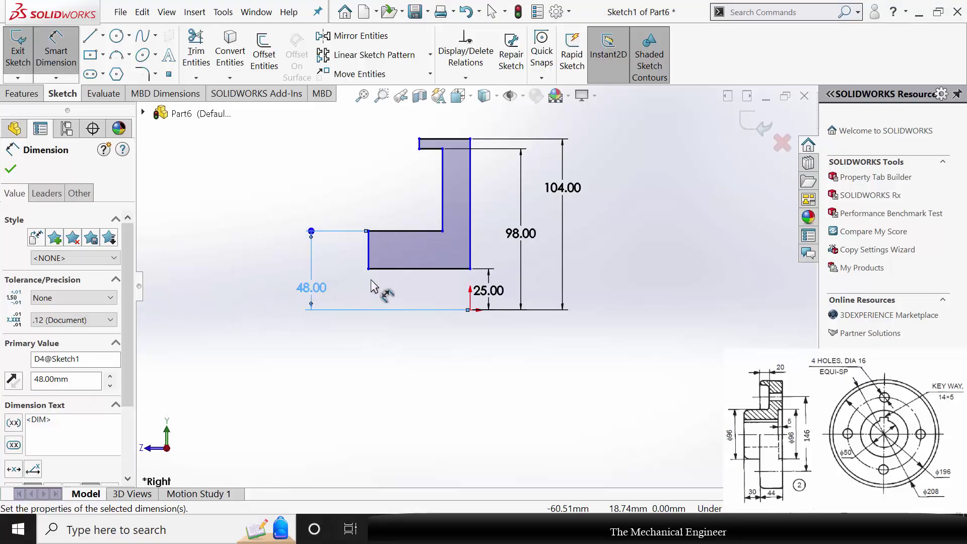
- Set the width of the flange's uppermost edge to 44 mm with a dimension above the profile
{"action": "scroll", "coordinate": [461, 224], "scroll_direction": "up", "scroll_amount": 2}
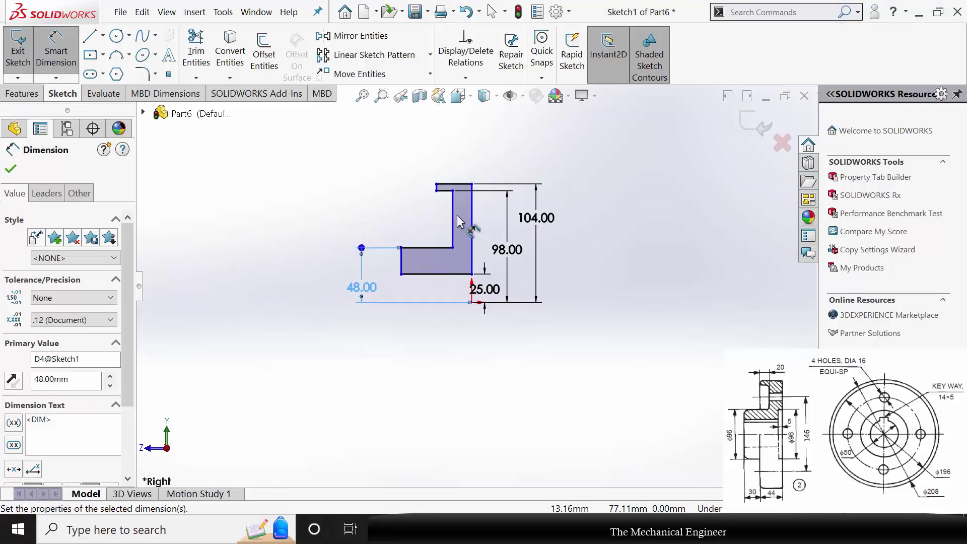
{"action": "scroll", "coordinate": [452, 198], "scroll_direction": "down", "scroll_amount": 2}
{"action": "left_click", "coordinate": [451, 184]}
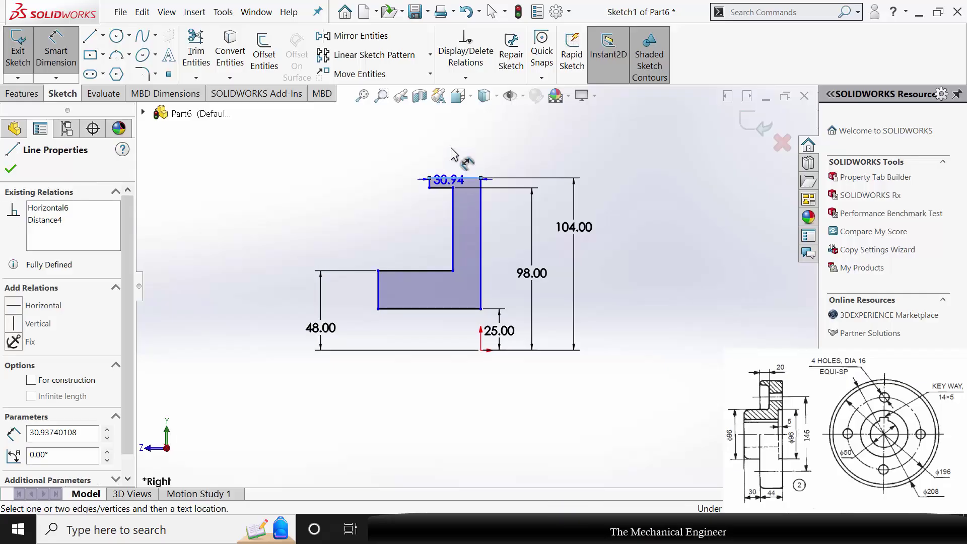
{"action": "left_click", "coordinate": [457, 154]}
{"action": "type", "text": "44"}
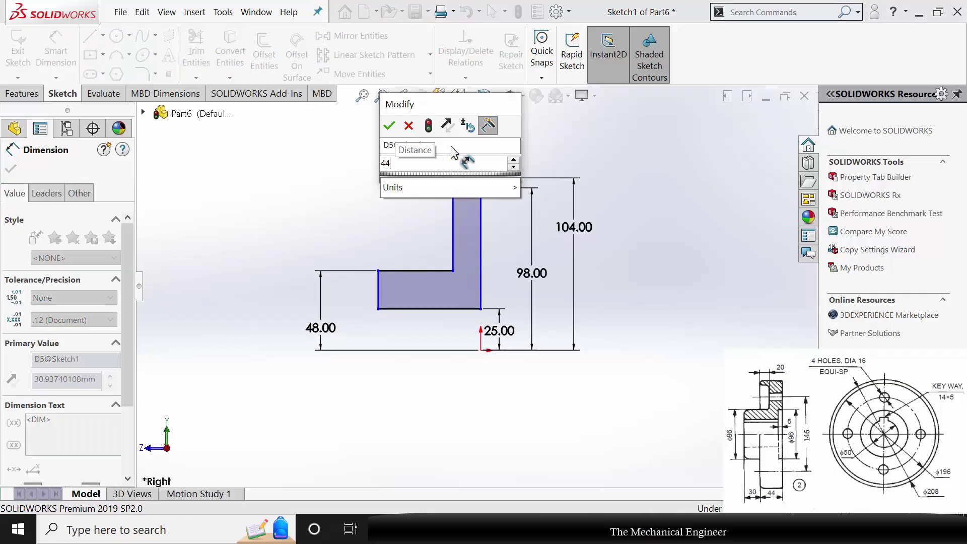
{"action": "key", "text": "Return"}
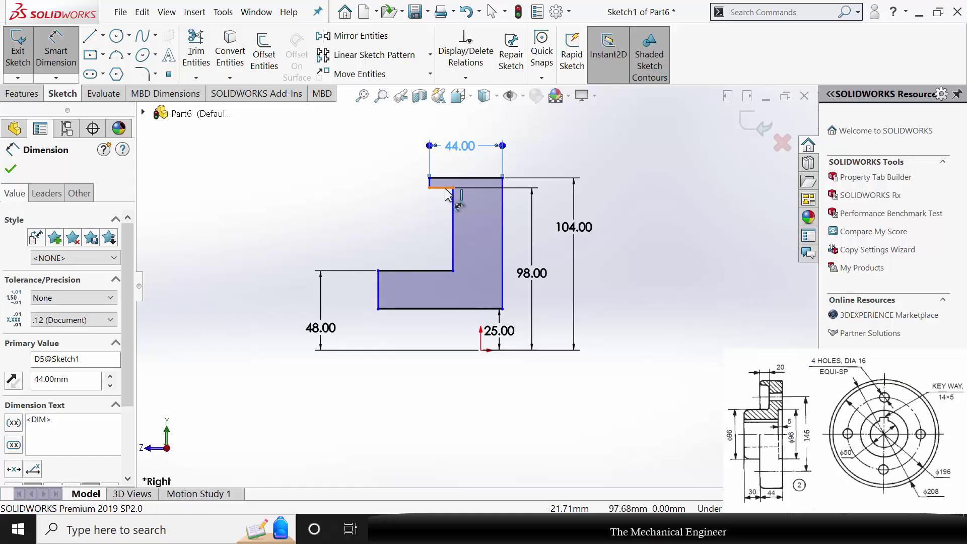
- Set the length of the rim's short underside edge to 20 mm
{"action": "left_click", "coordinate": [446, 188]}
{"action": "left_click", "coordinate": [332, 222]}
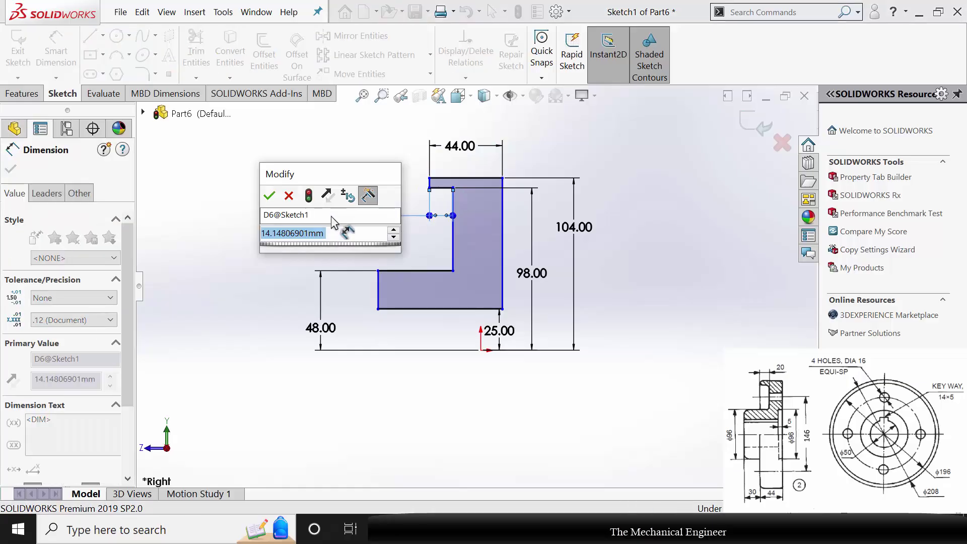
{"action": "type", "text": "20"}
{"action": "key", "text": "Return"}
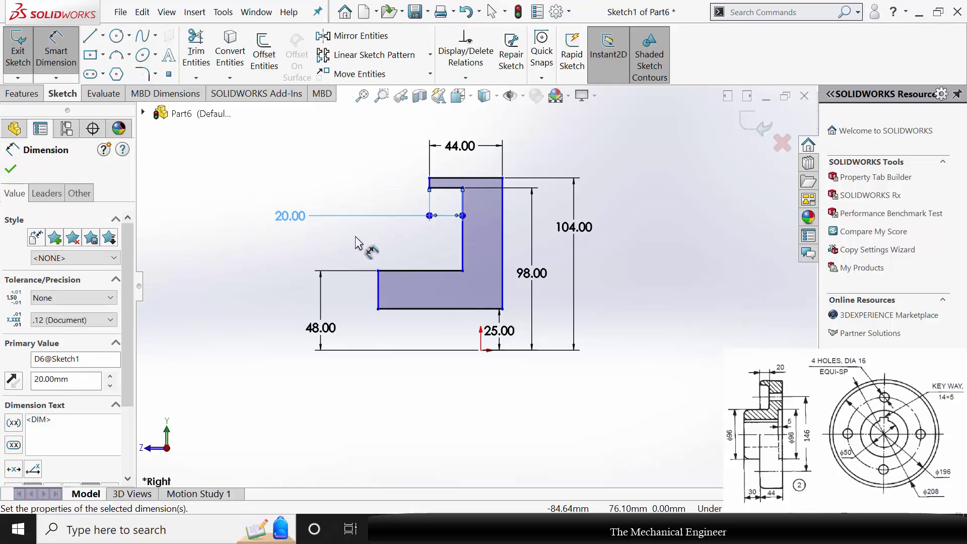
- Dimension the horizontal distance between the rim's short end edge and the hub's end edge as 30 mm
{"action": "left_click", "coordinate": [429, 185]}
{"action": "left_click", "coordinate": [378, 288]}
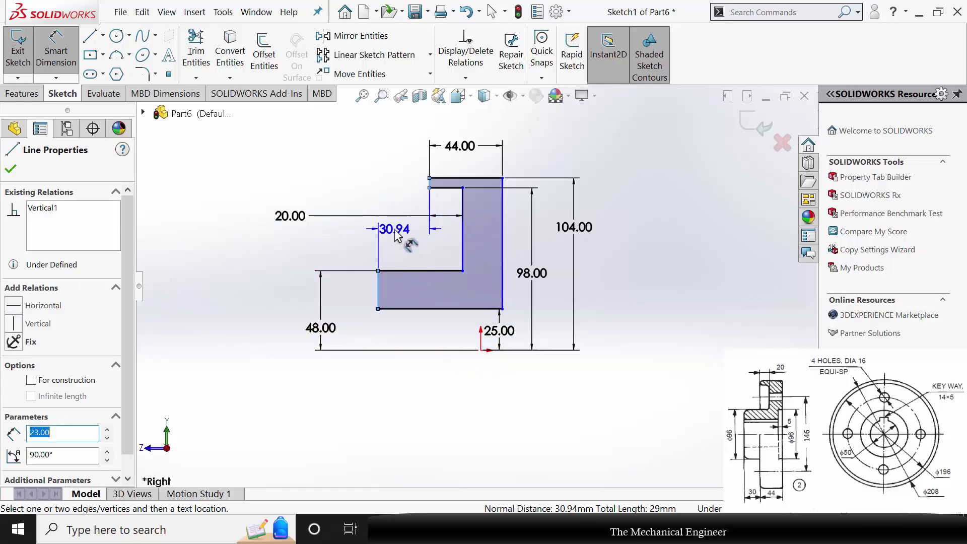
{"action": "left_click", "coordinate": [397, 236]}
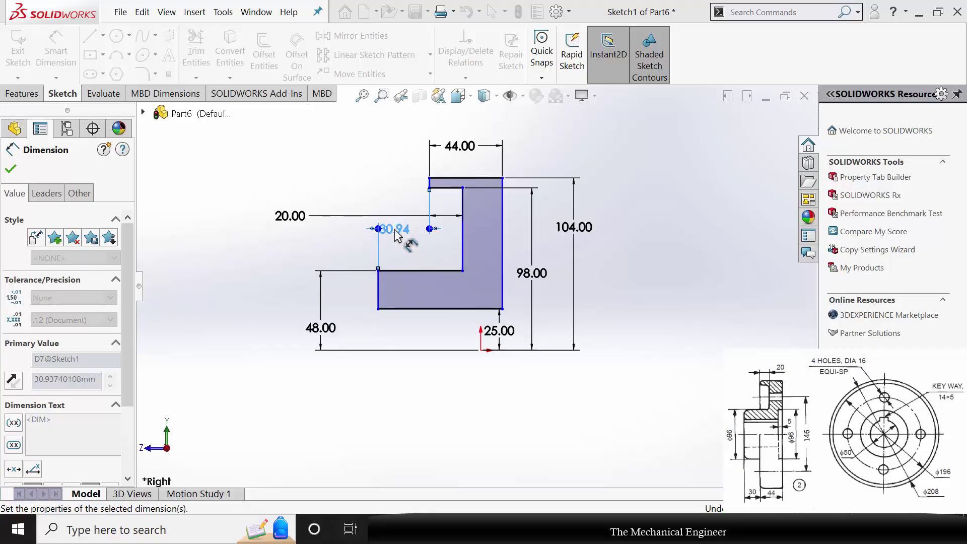
{"action": "type", "text": "30"}
{"action": "key", "text": "Return"}
{"action": "key", "text": "Escape"}
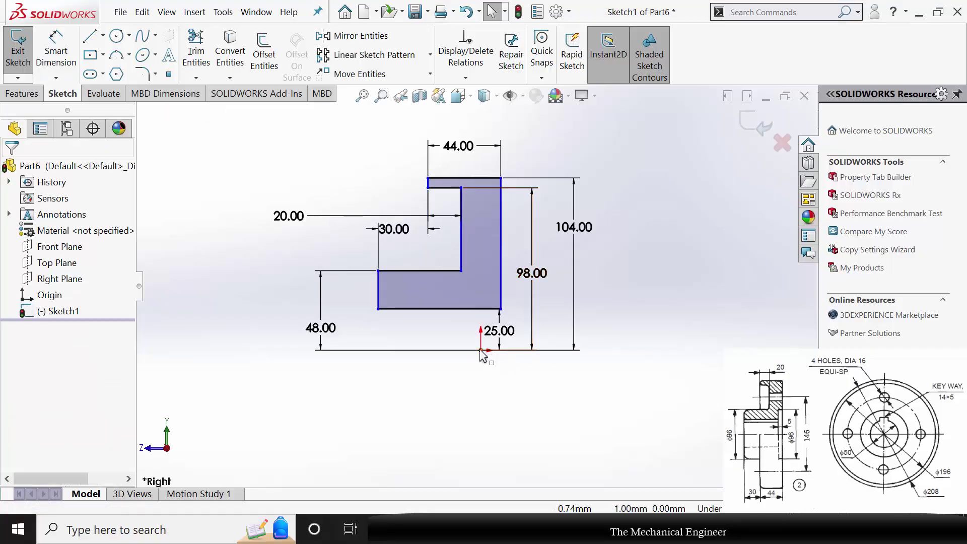
- Add a Vertical relation between the origin and the profile's lower corner on the flange face side
{"action": "left_click", "coordinate": [481, 351]}
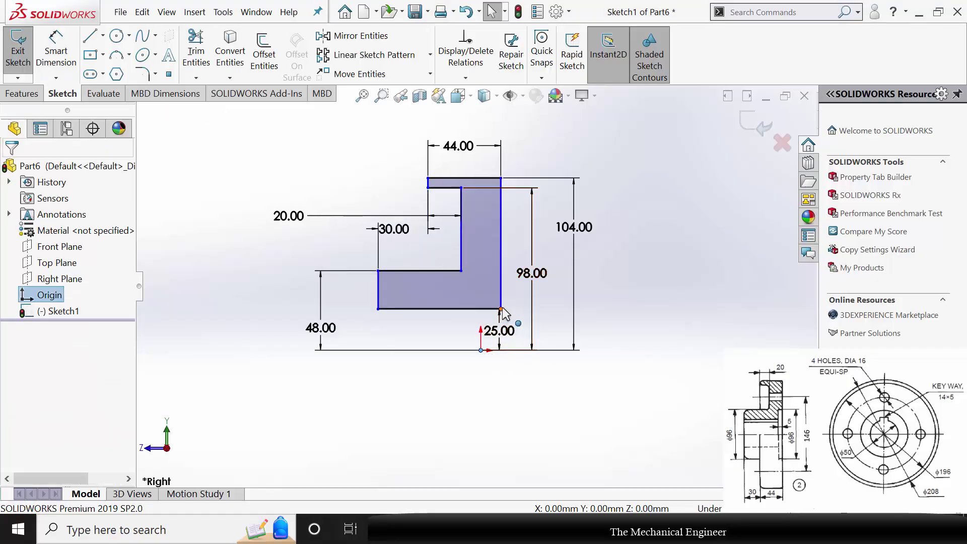
{"action": "left_click", "coordinate": [501, 309], "text": "ctrl"}
{"action": "left_click", "coordinate": [14, 383]}
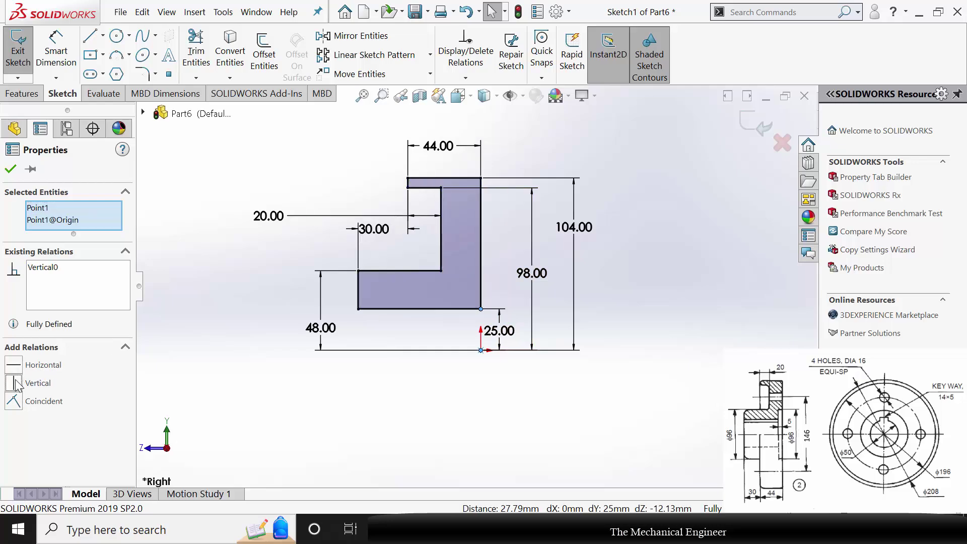
- Draw a horizontal centerline about 146 mm long from the origin toward the hub side, beneath the half-section profile
{"action": "left_click", "coordinate": [10, 170]}
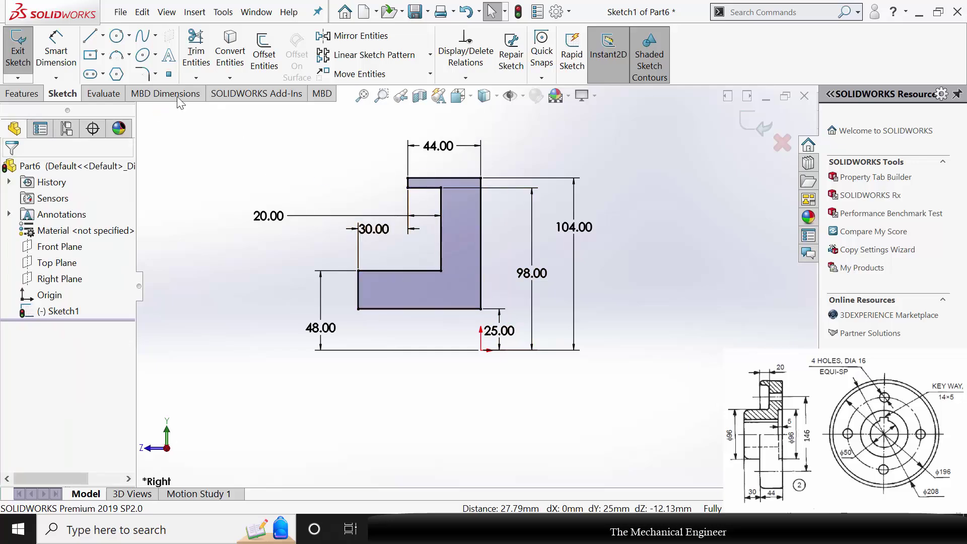
{"action": "left_click", "coordinate": [103, 35]}
{"action": "left_click", "coordinate": [121, 63]}
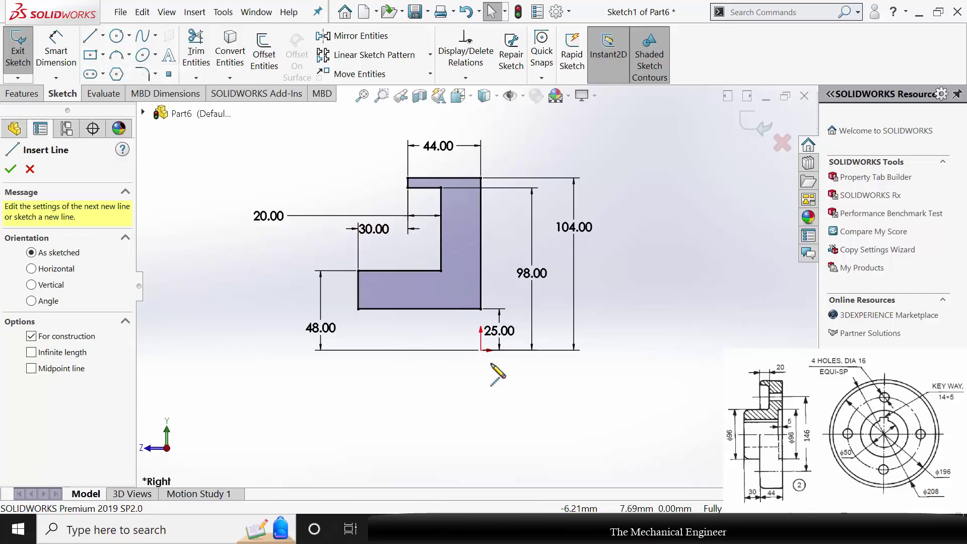
{"action": "left_click", "coordinate": [481, 350]}
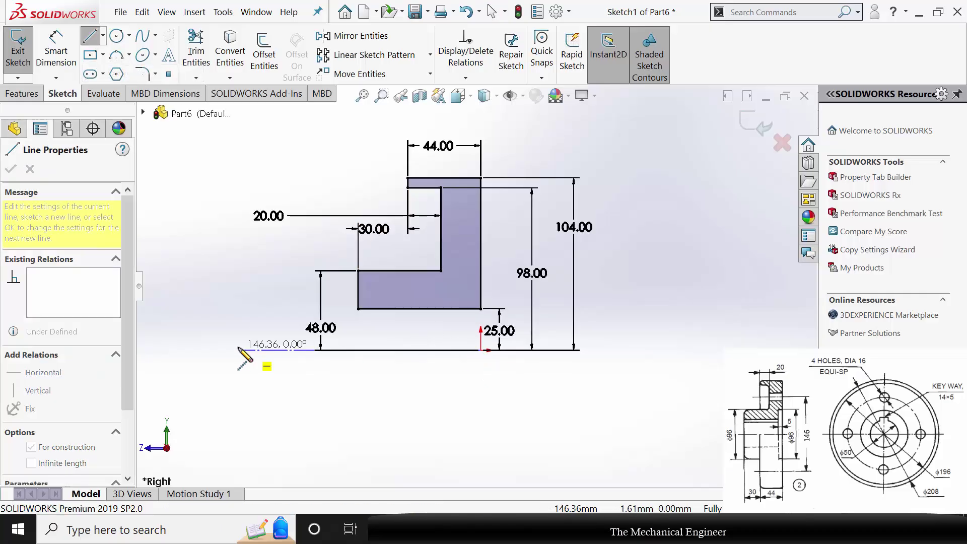
{"action": "left_click", "coordinate": [238, 350]}
{"action": "key", "text": "Escape"}
- Revolve the half-section profile 360 degrees about the horizontal centerline
{"action": "left_click", "coordinate": [22, 93]}
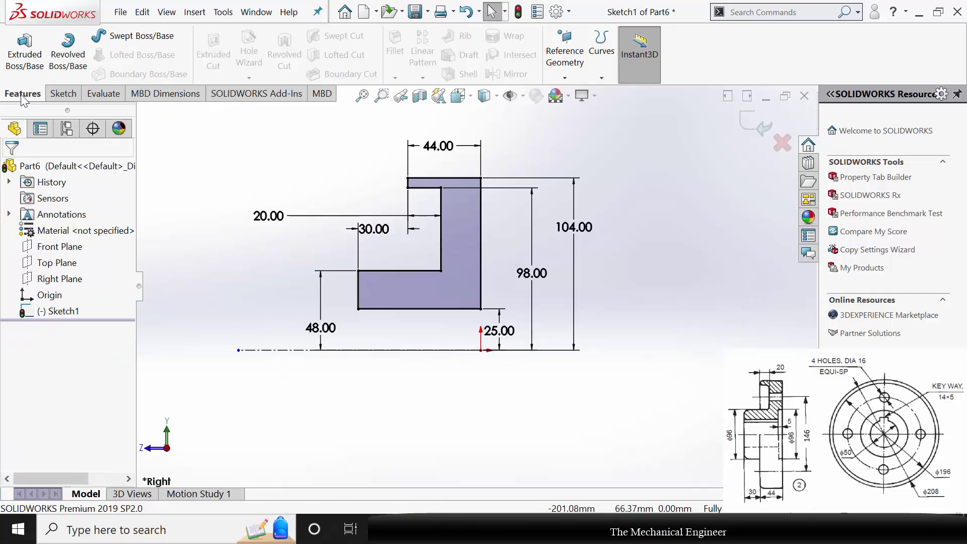
{"action": "left_click", "coordinate": [71, 51]}
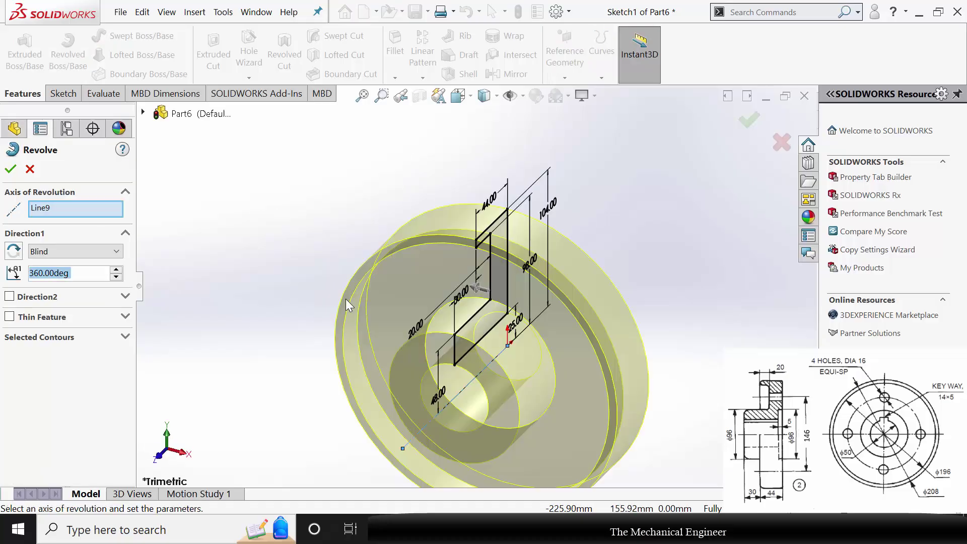
{"action": "left_click", "coordinate": [10, 170]}
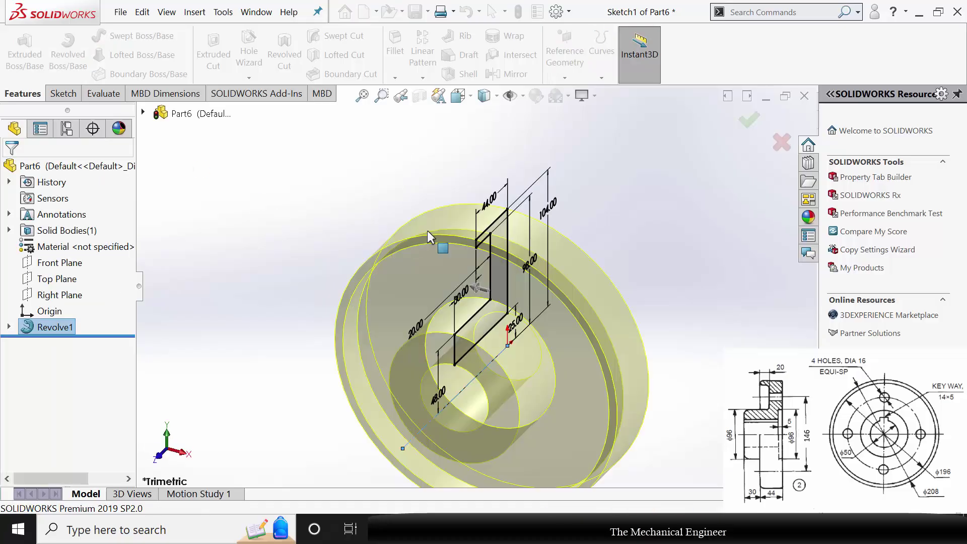
- Start a sketch on the recessed face between hub and rim, and draw an origin-centred circle about 76 mm in radius
{"action": "middle_click_drag", "start_coordinate": [613, 313], "coordinate": [535, 322]}
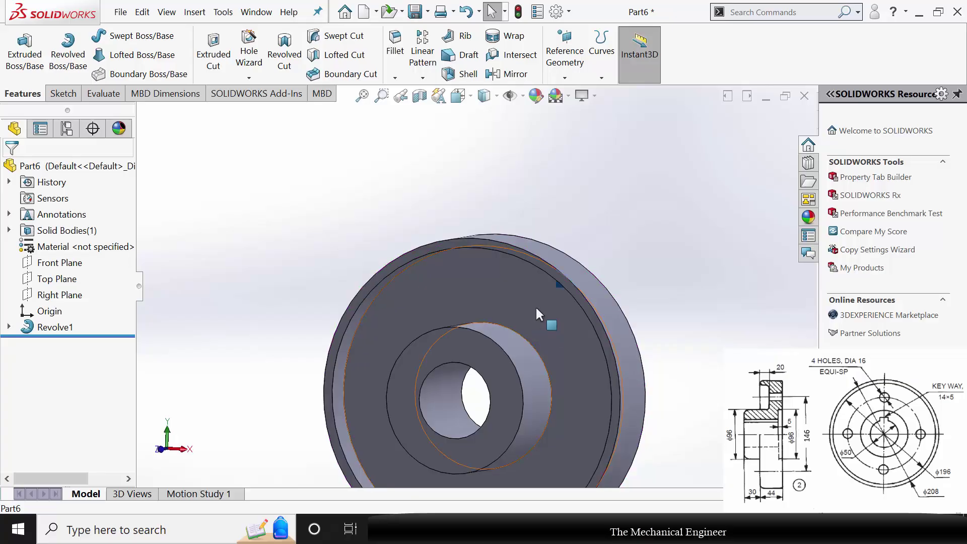
{"action": "left_click", "coordinate": [536, 305]}
{"action": "left_click", "coordinate": [593, 275]}
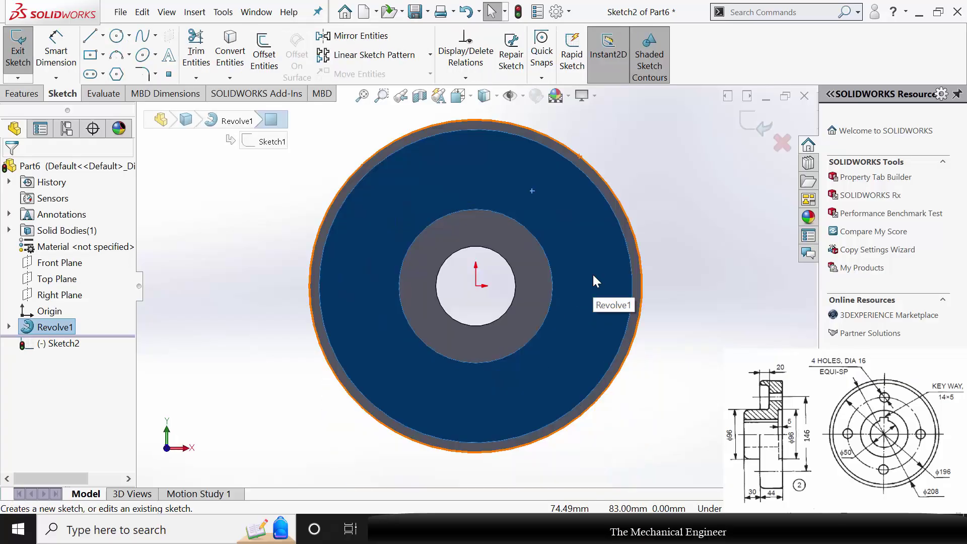
{"action": "left_click", "coordinate": [116, 36]}
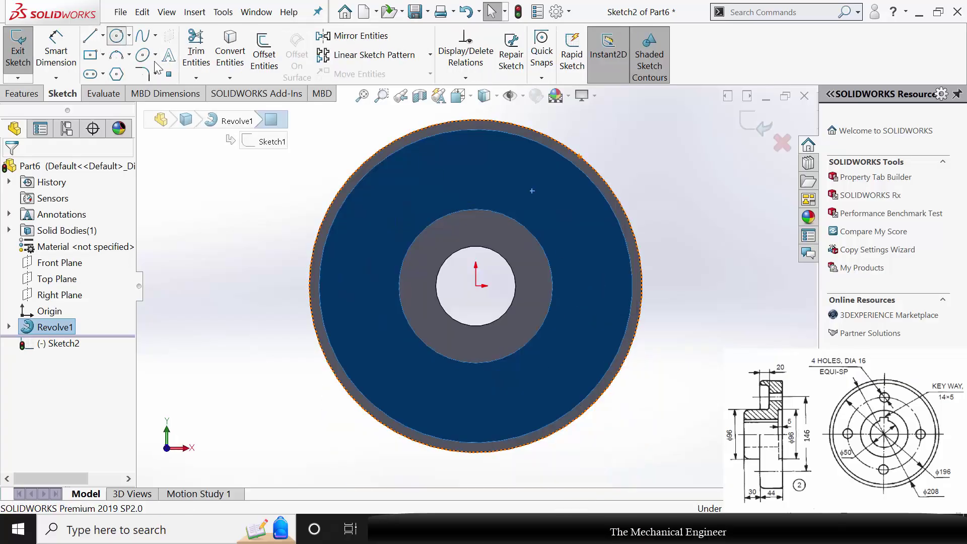
{"action": "left_click", "coordinate": [476, 286]}
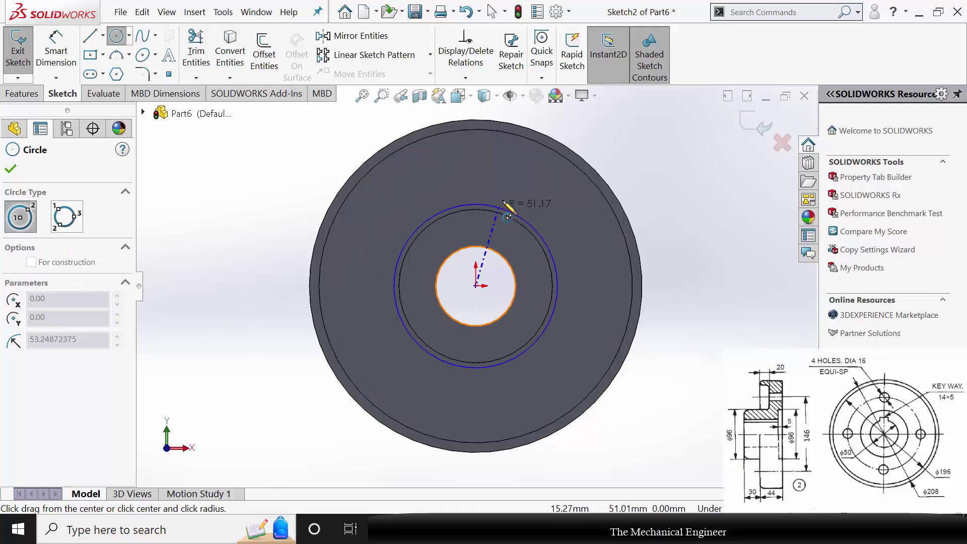
{"action": "left_click", "coordinate": [519, 175]}
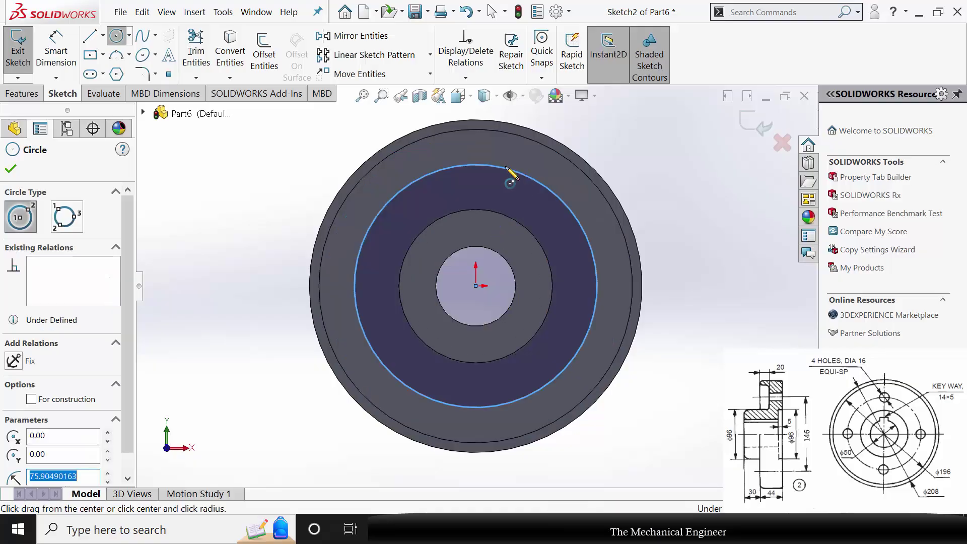
- Draw a circle about 21 mm in diameter centred on the uppermost point of the large circle
{"action": "left_click", "coordinate": [476, 165]}
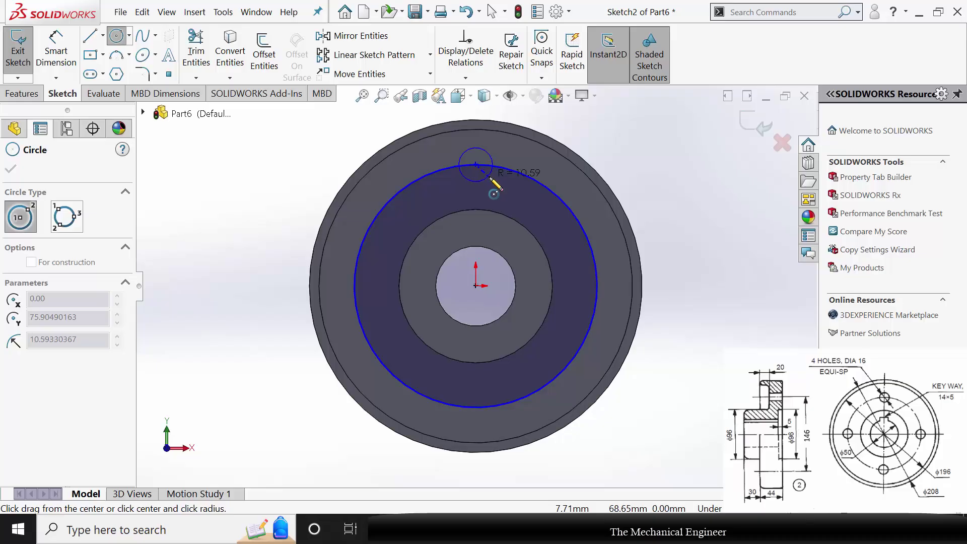
{"action": "left_click", "coordinate": [489, 177]}
{"action": "left_click", "coordinate": [11, 169]}
- Set the large circle's diameter to 146 mm and convert it to construction geometry
{"action": "left_click", "coordinate": [56, 50]}
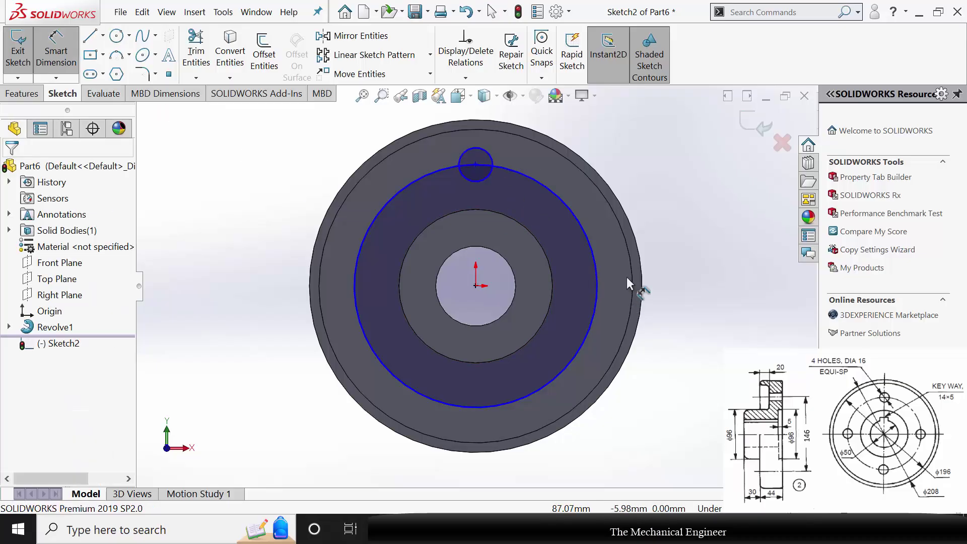
{"action": "left_click", "coordinate": [599, 261]}
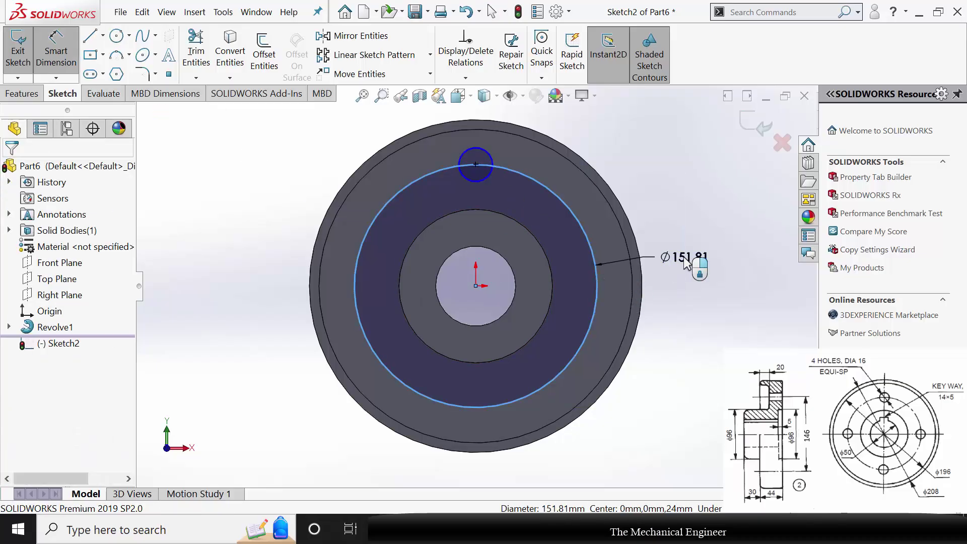
{"action": "left_click", "coordinate": [683, 256]}
{"action": "type", "text": "146.00mm"}
{"action": "key", "text": "Return"}
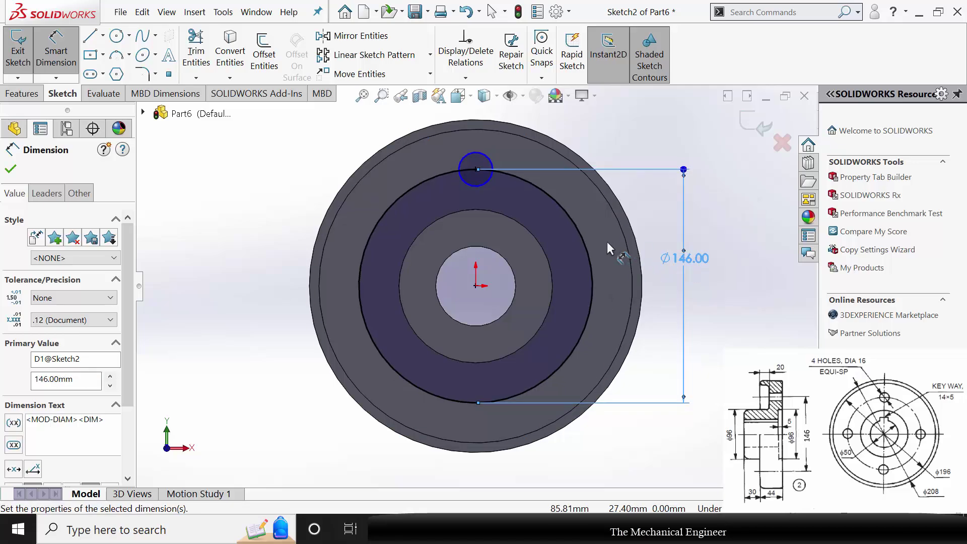
{"action": "key", "text": "Escape"}
{"action": "left_click", "coordinate": [571, 355]}
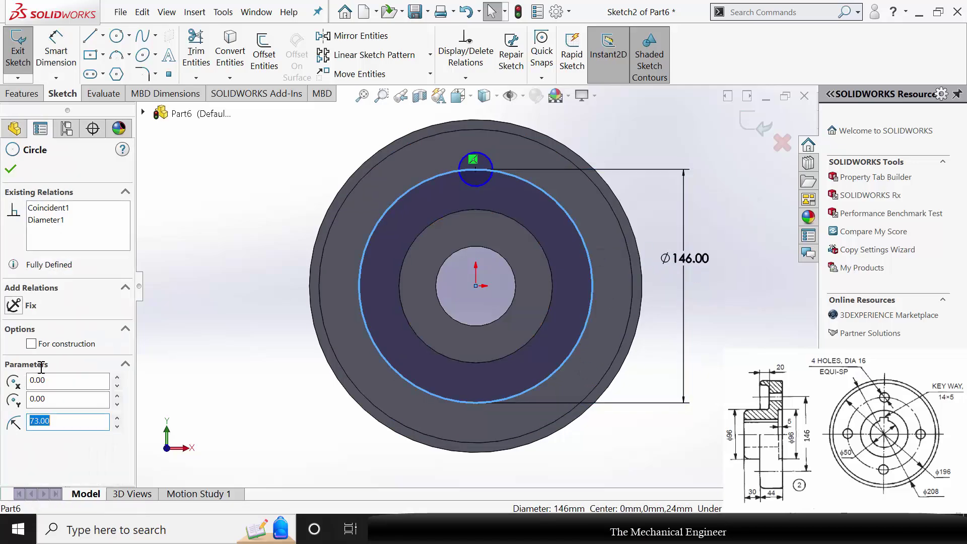
{"action": "left_click", "coordinate": [31, 344]}
- Dimension the small hole circle with a diameter of 16 mm
{"action": "left_click", "coordinate": [56, 50]}
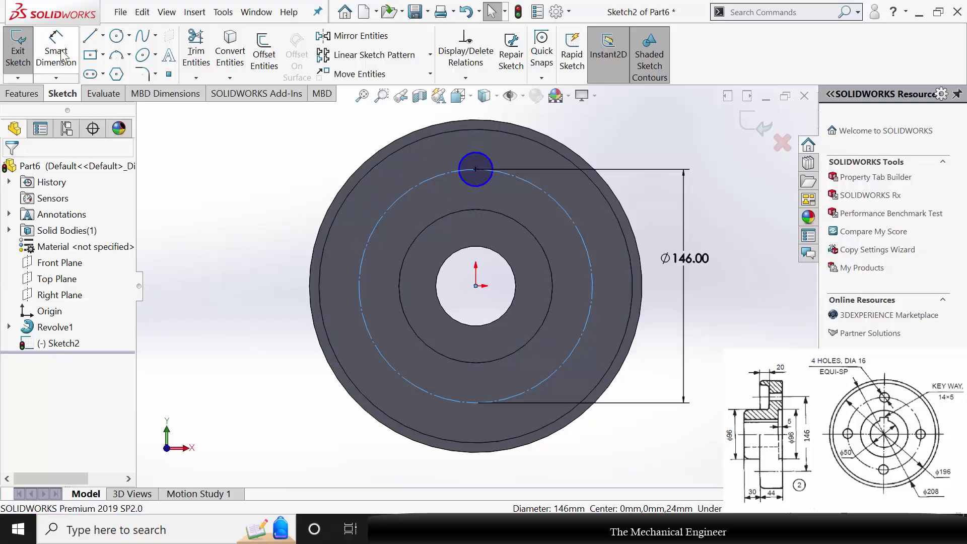
{"action": "scroll", "coordinate": [559, 158], "scroll_direction": "down", "scroll_amount": 1}
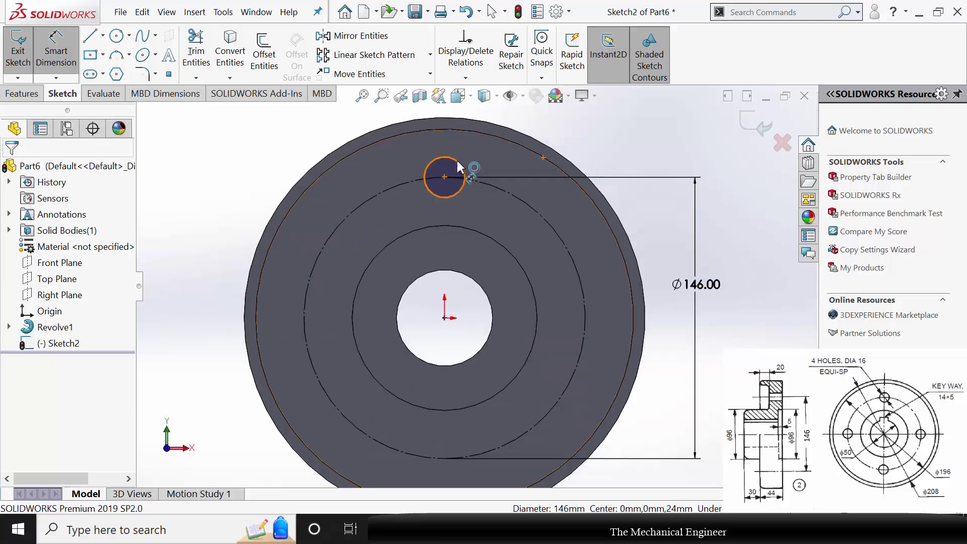
{"action": "left_click", "coordinate": [458, 166]}
{"action": "left_click", "coordinate": [613, 160]}
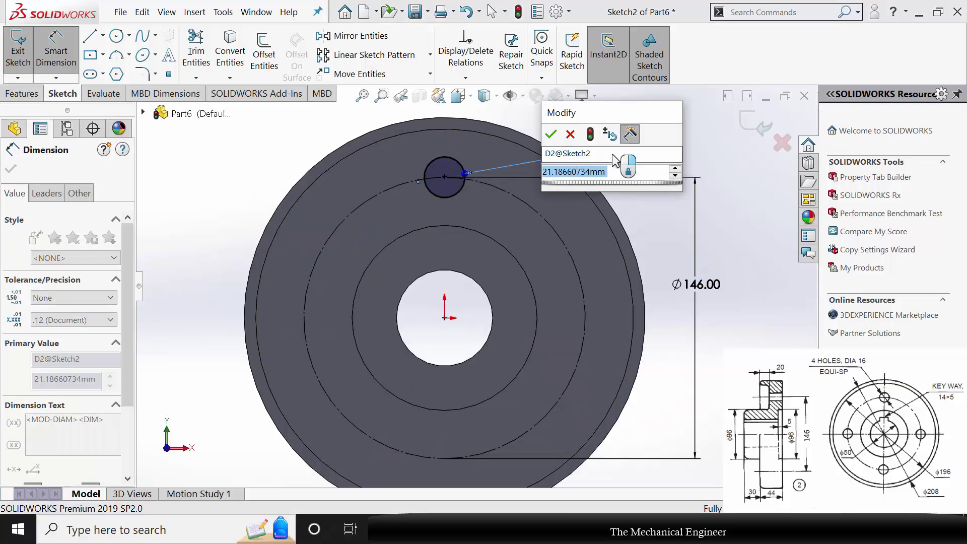
{"action": "type", "text": "16"}
{"action": "key", "text": "Return"}
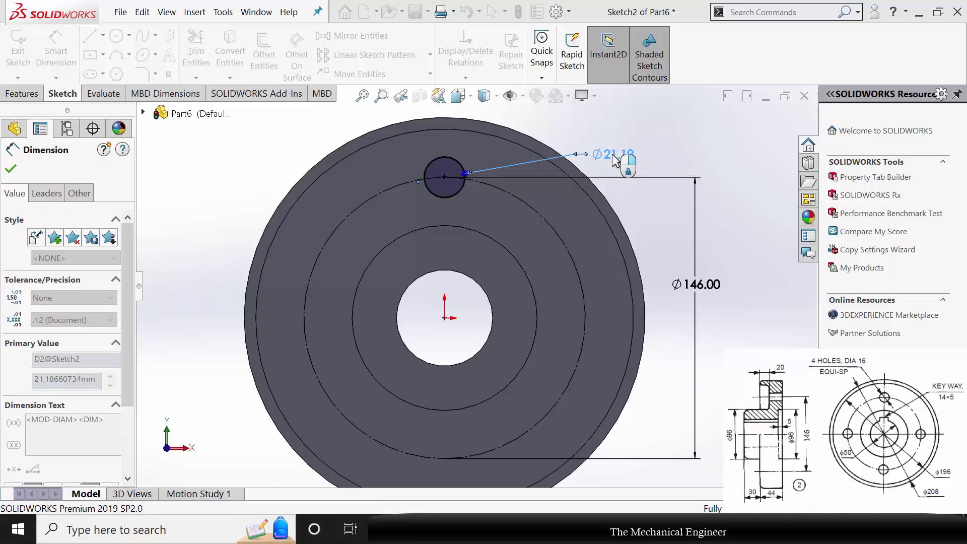
- Cut the 16 mm hole through the flange with an Extruded Cut set to Through All
{"action": "left_click", "coordinate": [22, 94]}
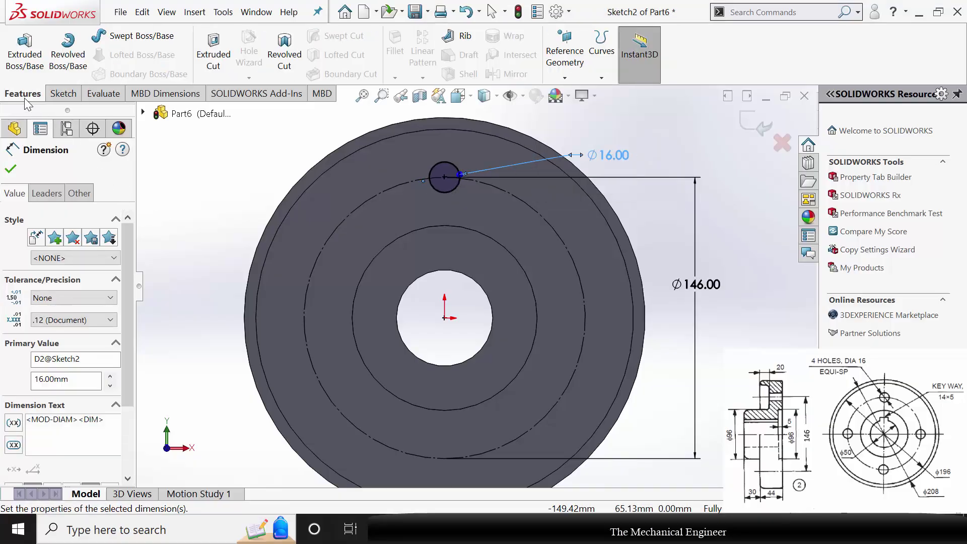
{"action": "left_click", "coordinate": [214, 56]}
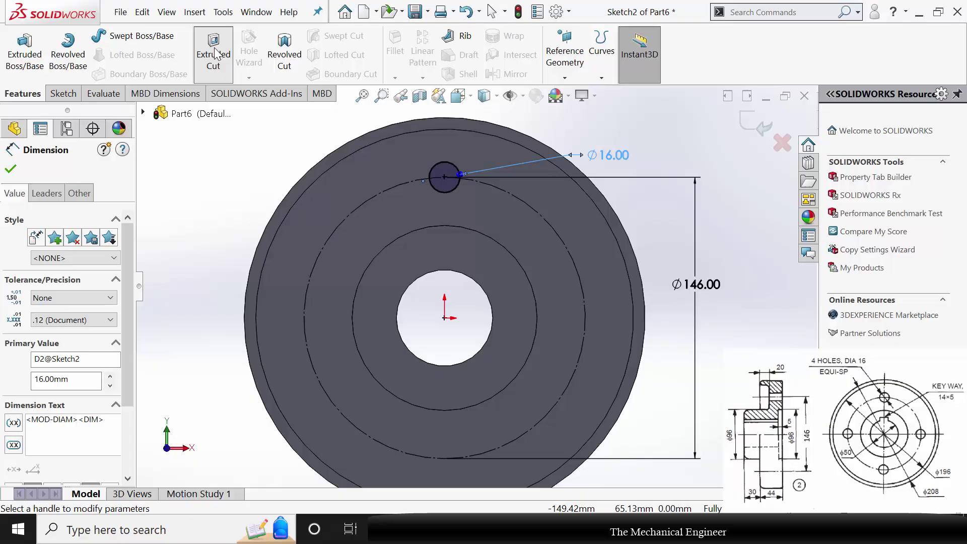
{"action": "left_click", "coordinate": [74, 248]}
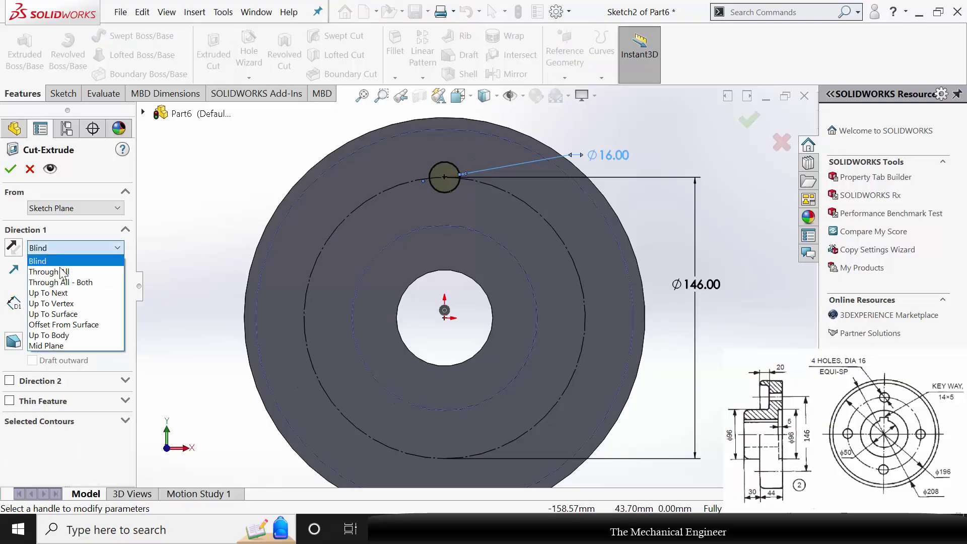
{"action": "left_click", "coordinate": [51, 265]}
{"action": "left_click", "coordinate": [11, 169]}
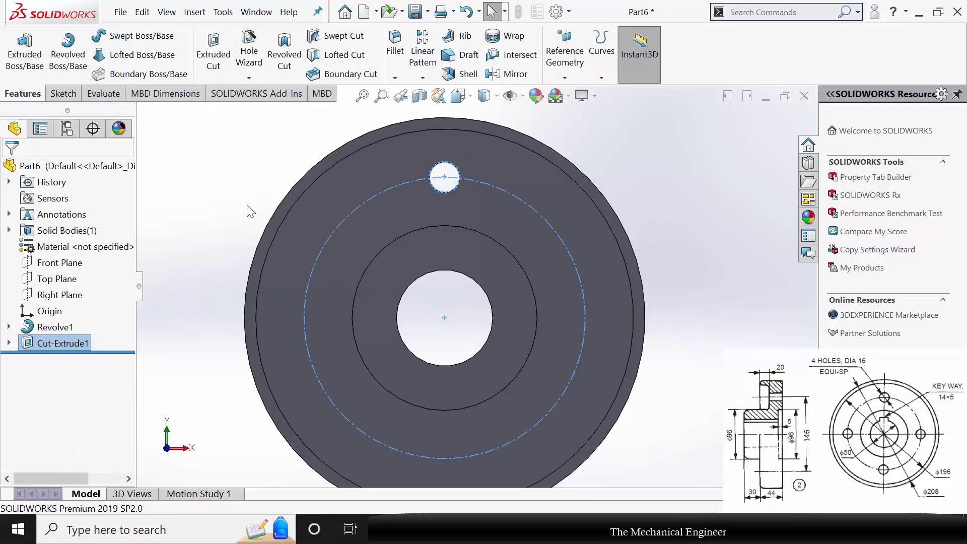
- Create a circular pattern of the bolt hole around the hub's circular edge with 4 equally spaced instances over 360 degrees
{"action": "scroll", "coordinate": [500, 243], "scroll_direction": "up", "scroll_amount": 2}
{"action": "middle_click_drag", "start_coordinate": [499, 244], "coordinate": [485, 243]}
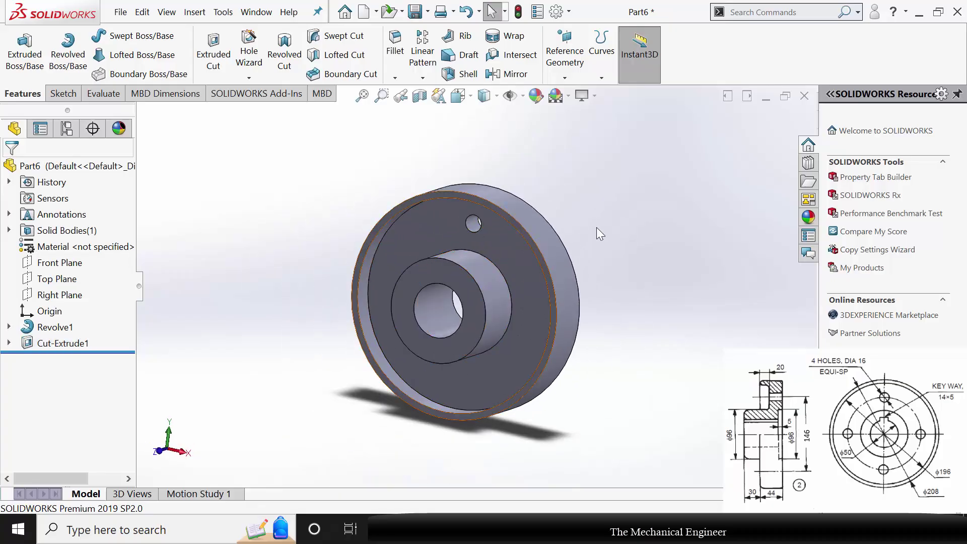
{"action": "scroll", "coordinate": [335, 171], "scroll_direction": "down", "scroll_amount": 1}
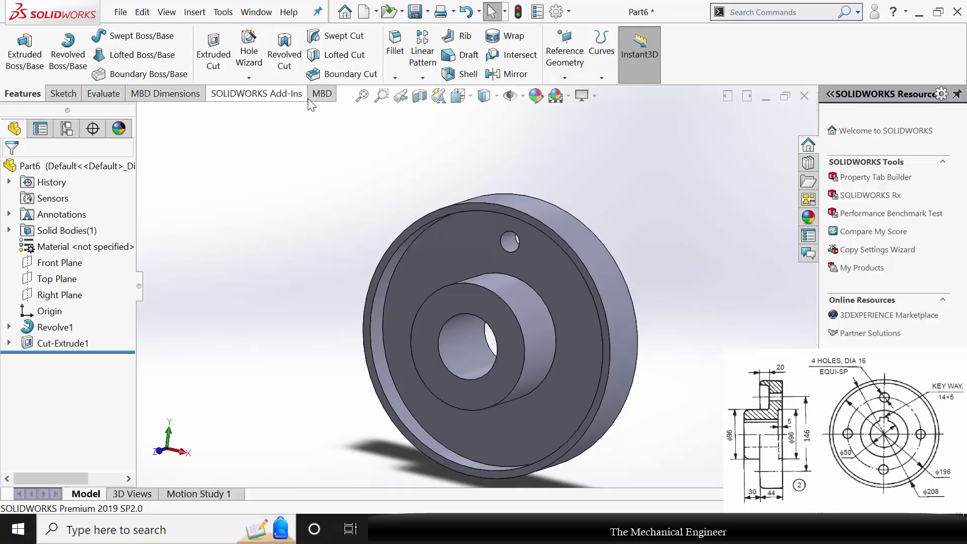
{"action": "left_click", "coordinate": [423, 77]}
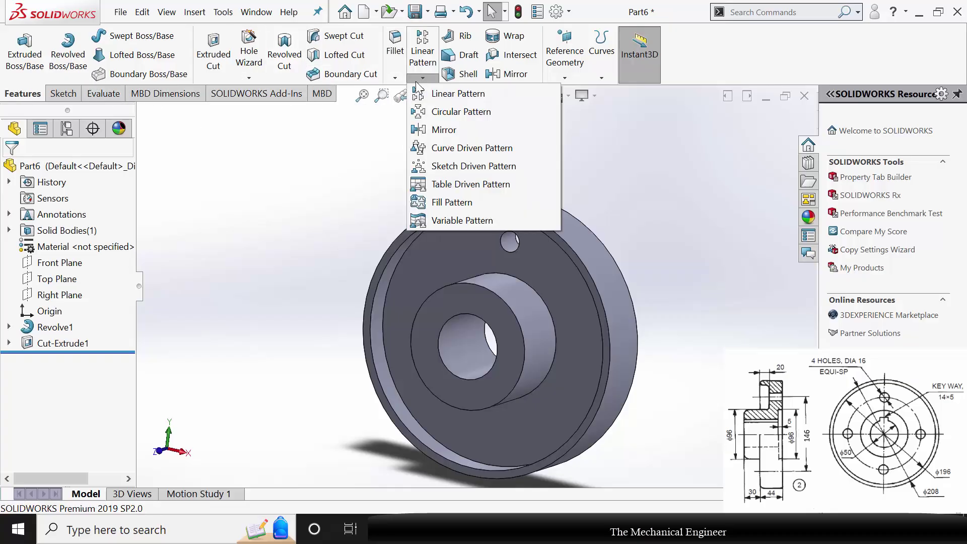
{"action": "left_click", "coordinate": [461, 111]}
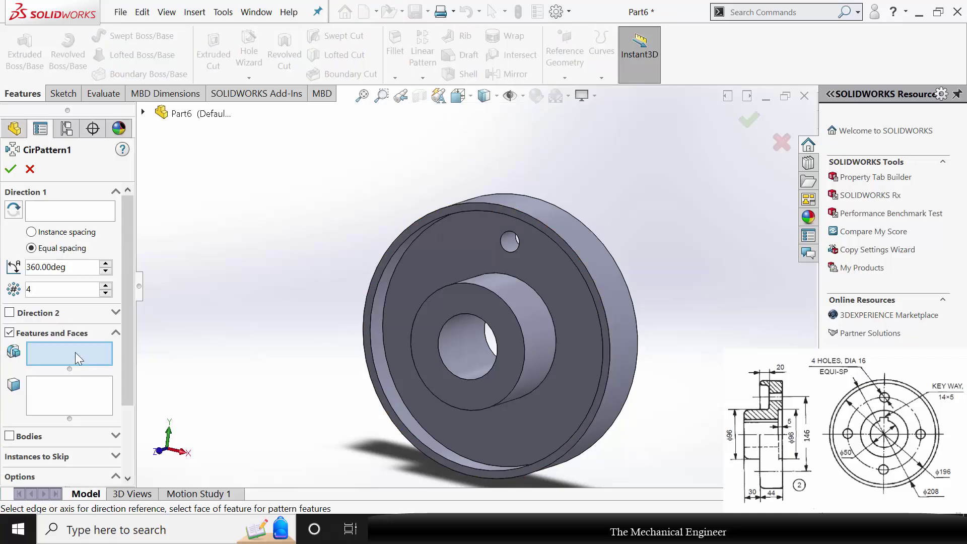
{"action": "left_click", "coordinate": [506, 245]}
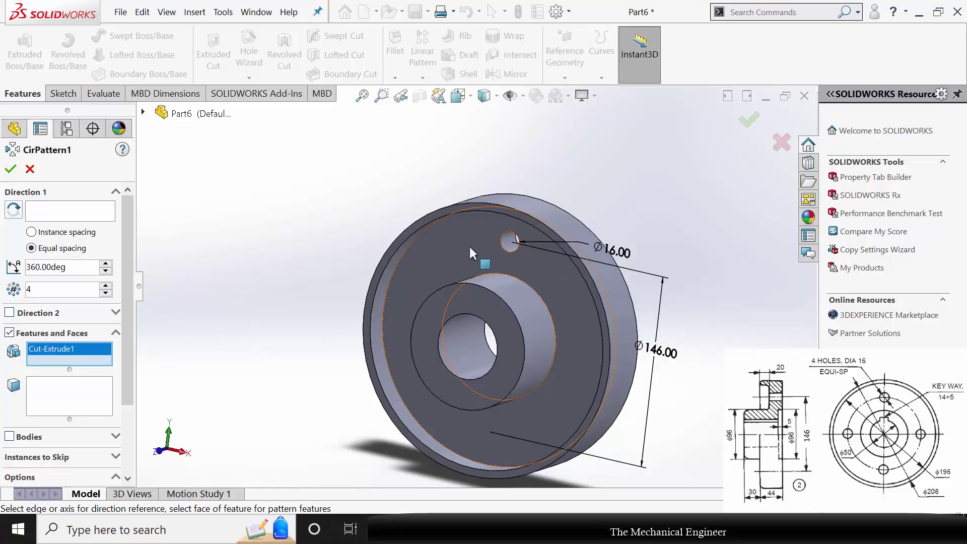
{"action": "left_click", "coordinate": [61, 211]}
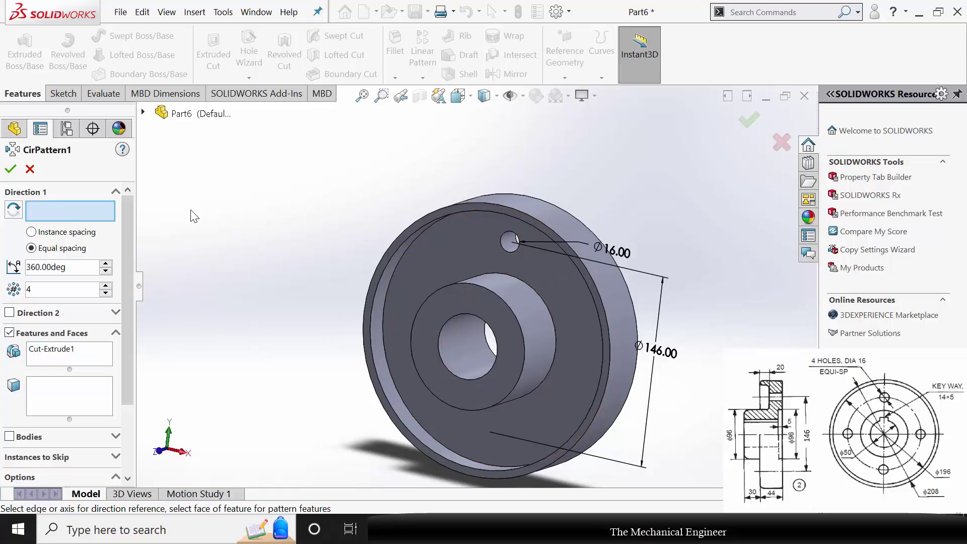
{"action": "left_click", "coordinate": [500, 302]}
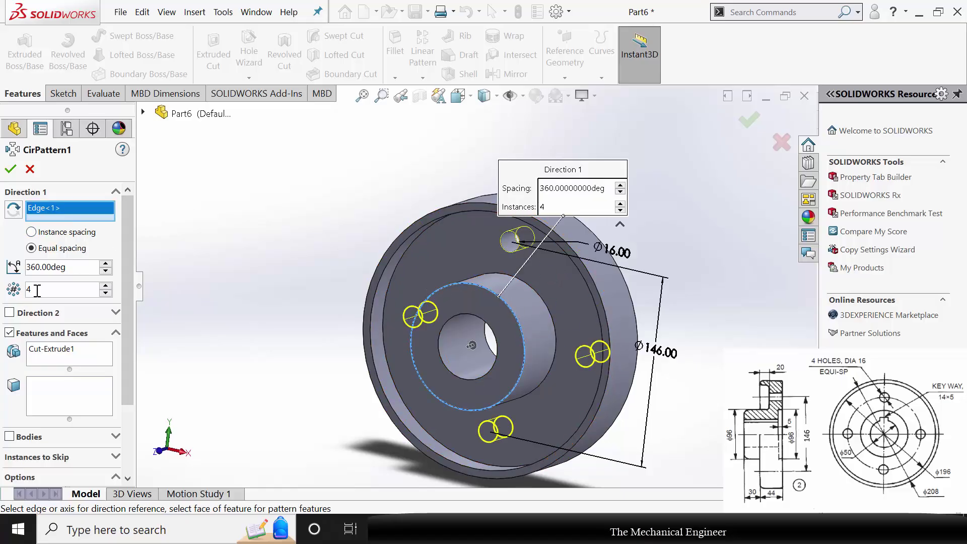
{"action": "key", "text": "ctrl+1"}
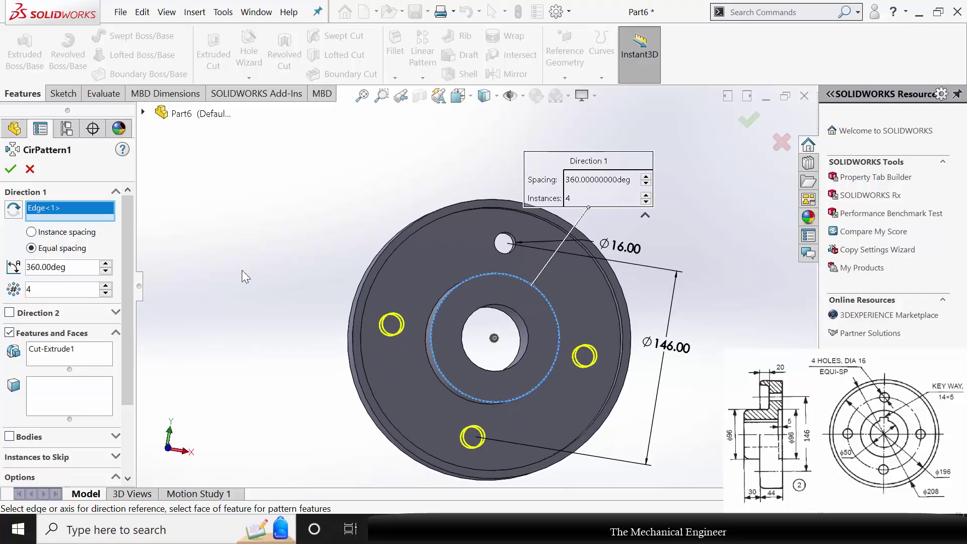
{"action": "left_click", "coordinate": [11, 170]}
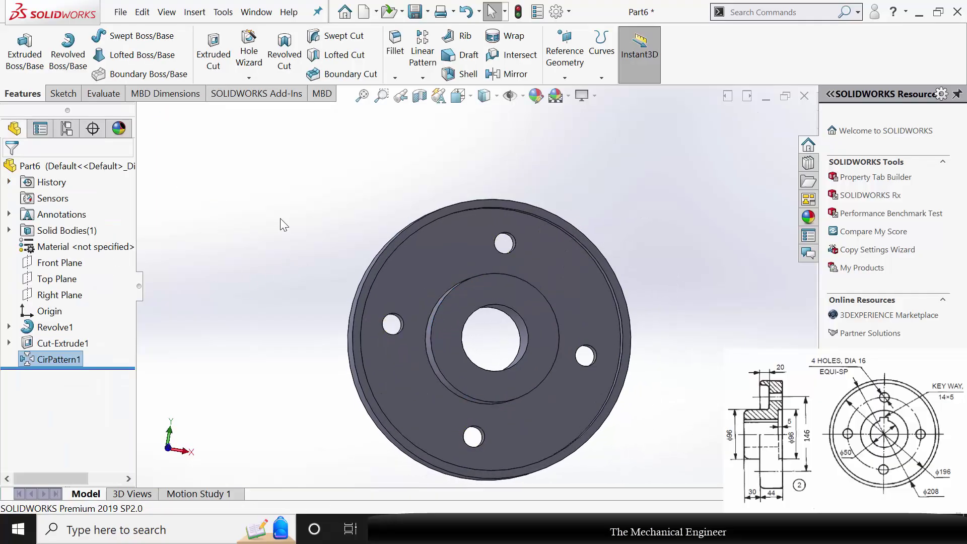
- Sketch a center rectangle about 15 by 9 mm on the flange's flat back face, straddling the upper edge of the bore
{"action": "mouse_move", "coordinate": [534, 242]}
{"action": "middle_mouse_down"}
{"action": "mouse_move", "coordinate": [399, 235]}
{"action": "mouse_move", "coordinate": [504, 297]}
{"action": "middle_mouse_up"}
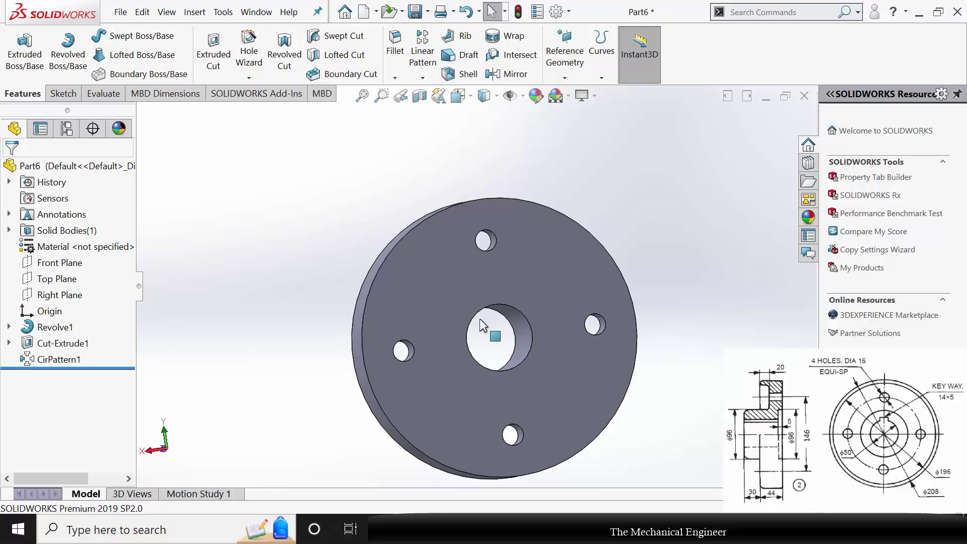
{"action": "left_click", "coordinate": [496, 297]}
{"action": "left_click", "coordinate": [545, 266]}
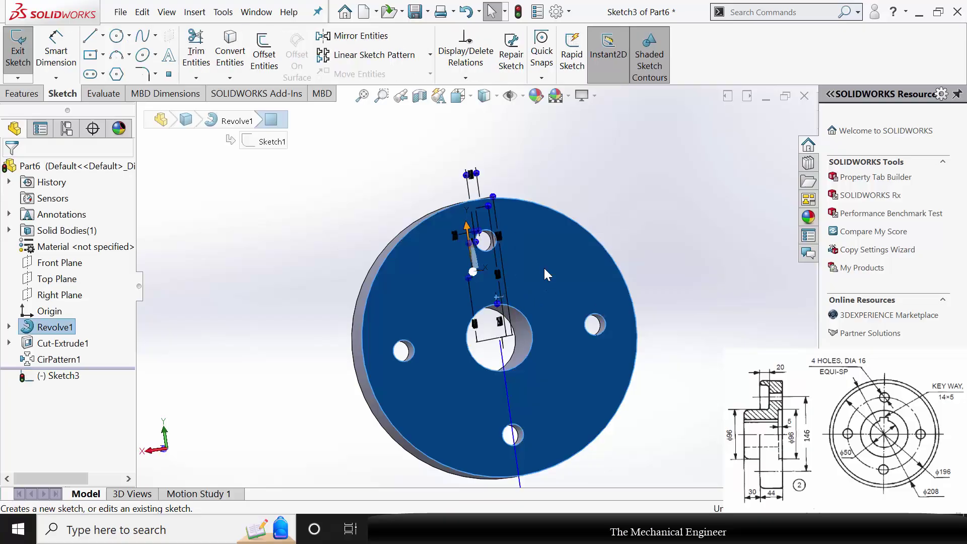
{"action": "scroll", "coordinate": [443, 255], "scroll_direction": "down", "scroll_amount": 3}
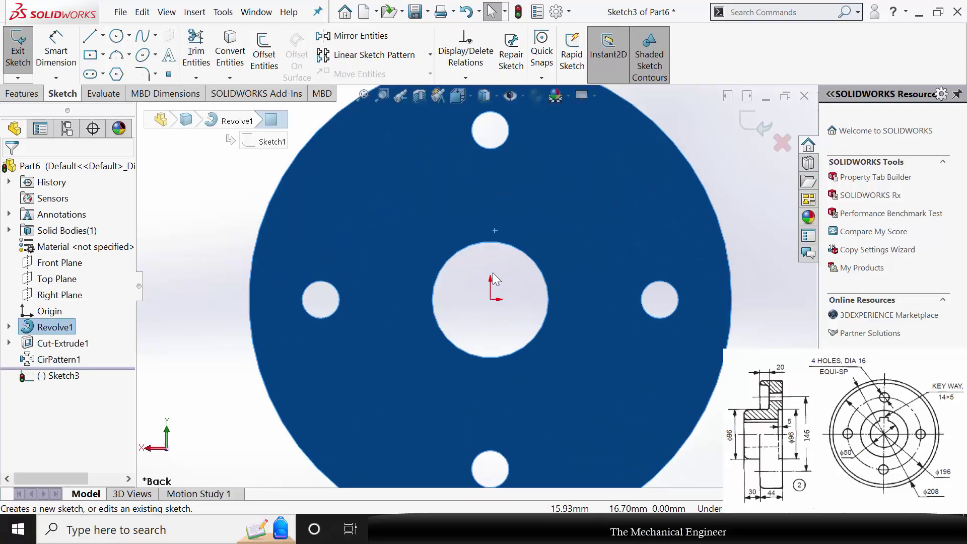
{"action": "left_click", "coordinate": [99, 55]}
{"action": "scroll", "coordinate": [509, 237], "scroll_direction": "down", "scroll_amount": 5}
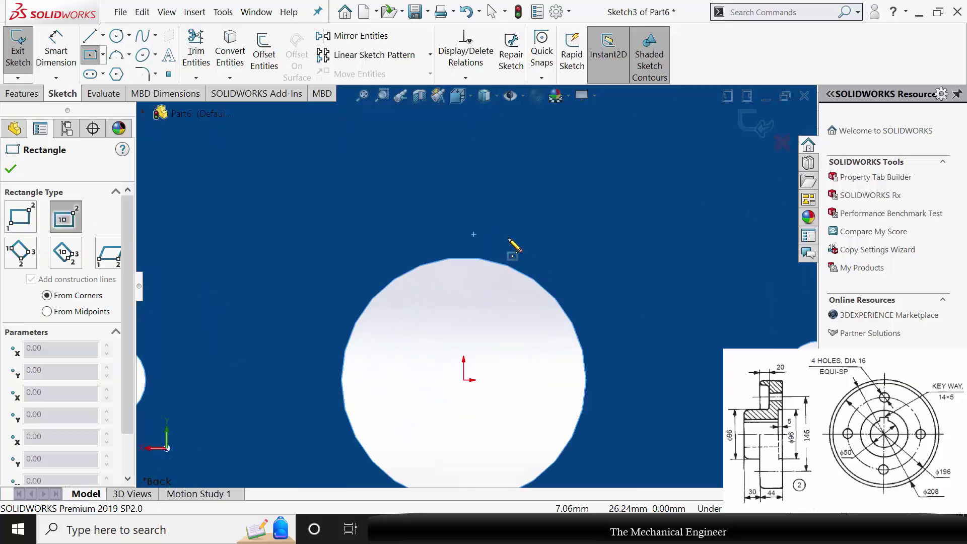
{"action": "left_click", "coordinate": [454, 243]}
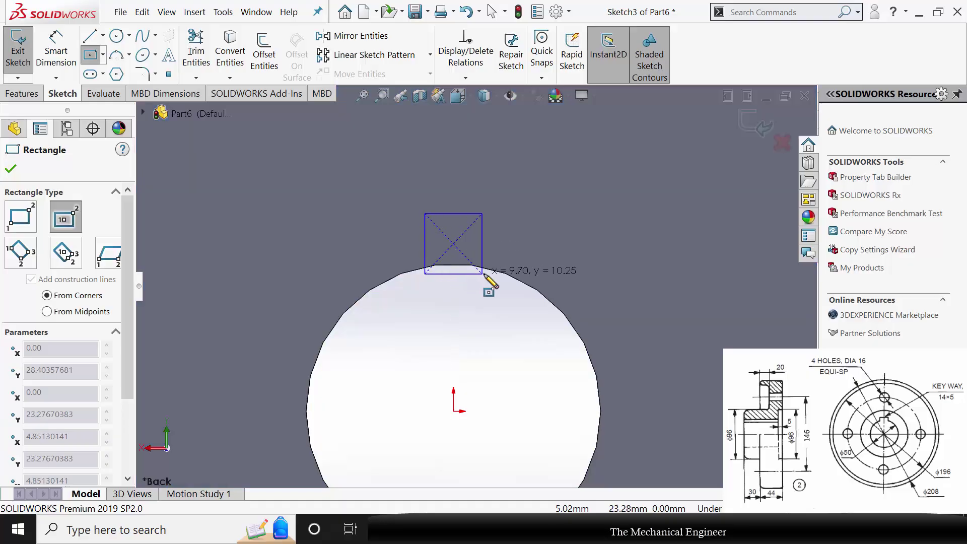
{"action": "left_click", "coordinate": [499, 272]}
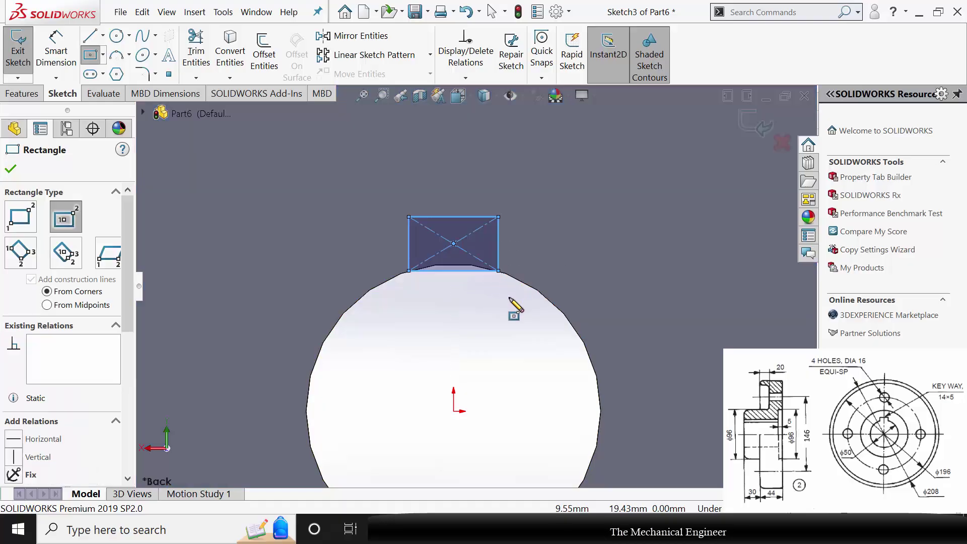
{"action": "key", "text": "Escape"}
- Dimension the keyway rectangle's height as 4 mm and correct it to 5 mm
{"action": "left_click", "coordinate": [55, 50]}
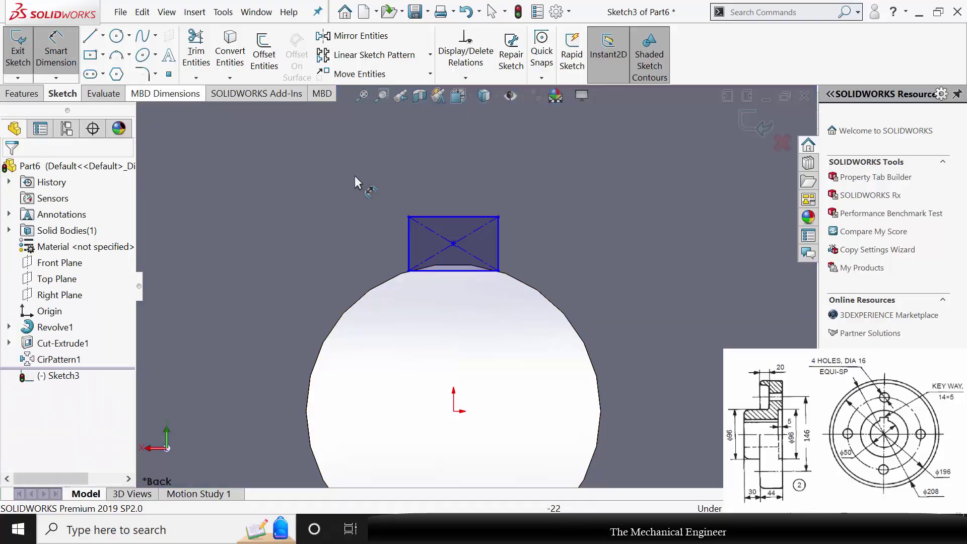
{"action": "left_click", "coordinate": [408, 243]}
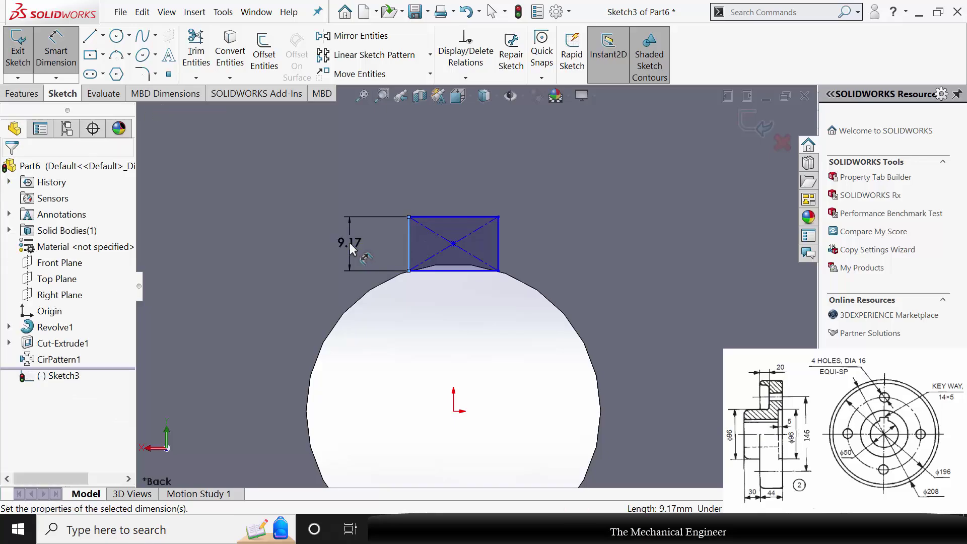
{"action": "left_click", "coordinate": [349, 242]}
{"action": "type", "text": "4"}
{"action": "key", "text": "Return"}
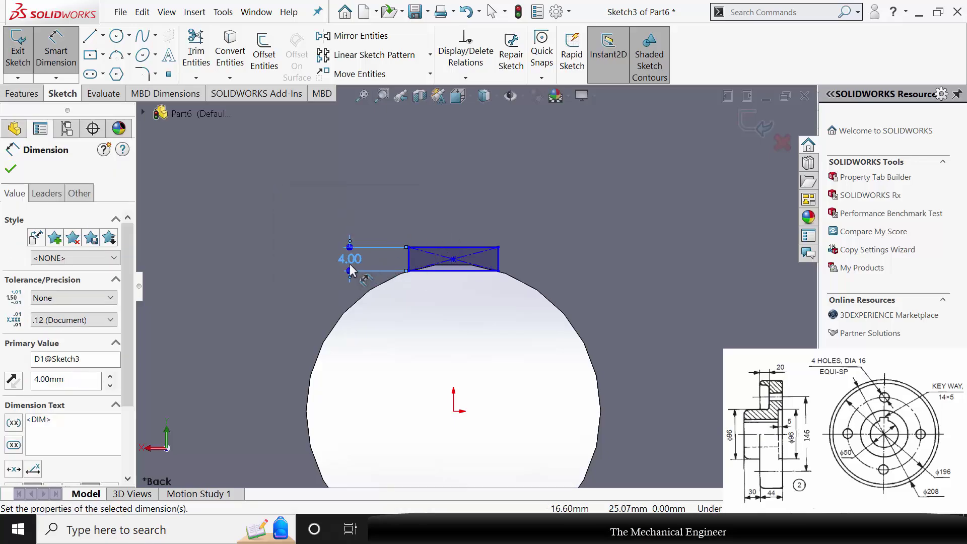
{"action": "key", "text": "Escape"}
{"action": "double_click", "coordinate": [349, 258]}
{"action": "type", "text": "5"}
{"action": "key", "text": "Return"}
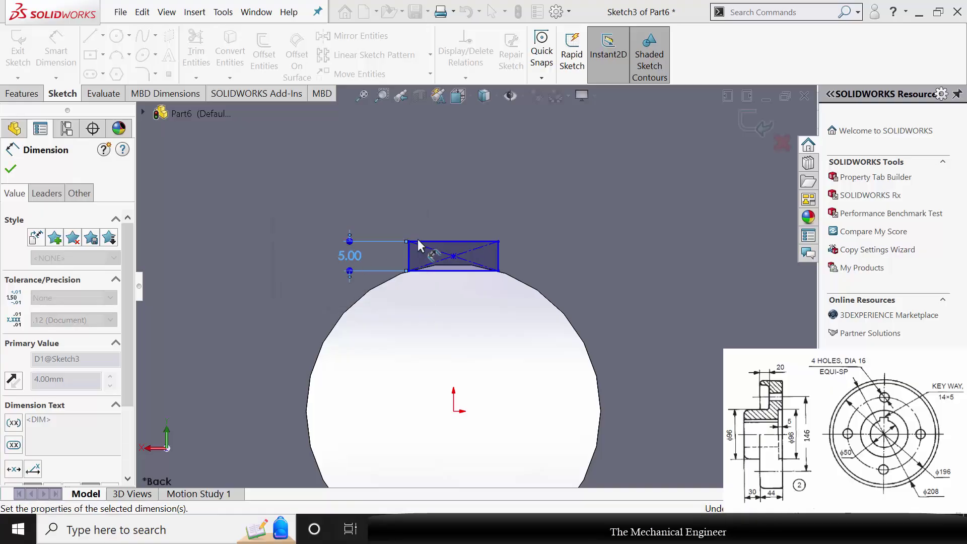
- Dimension the keyway rectangle's width as 14 mm
{"action": "left_click", "coordinate": [452, 241]}
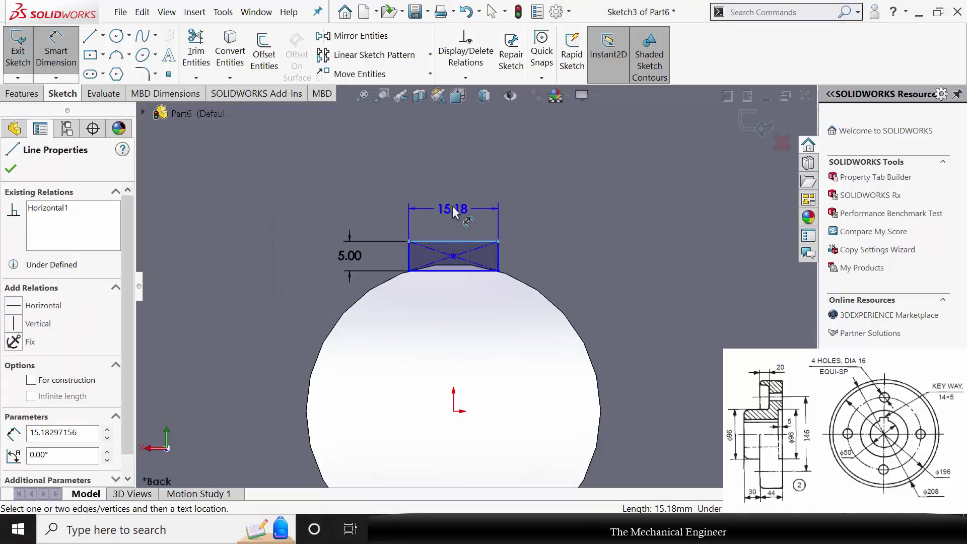
{"action": "left_click", "coordinate": [452, 206]}
{"action": "type", "text": "14"}
{"action": "key", "text": "Return"}
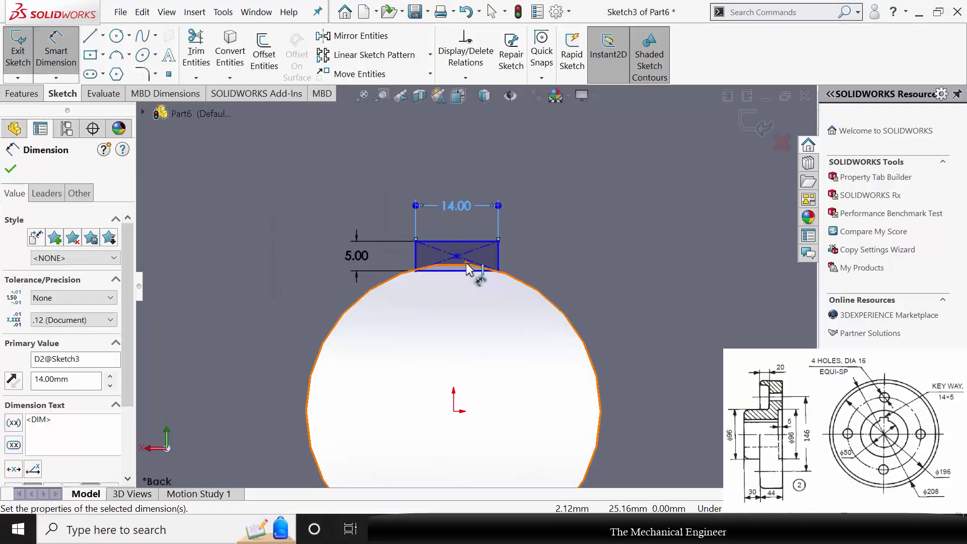
{"action": "key", "text": "Escape"}
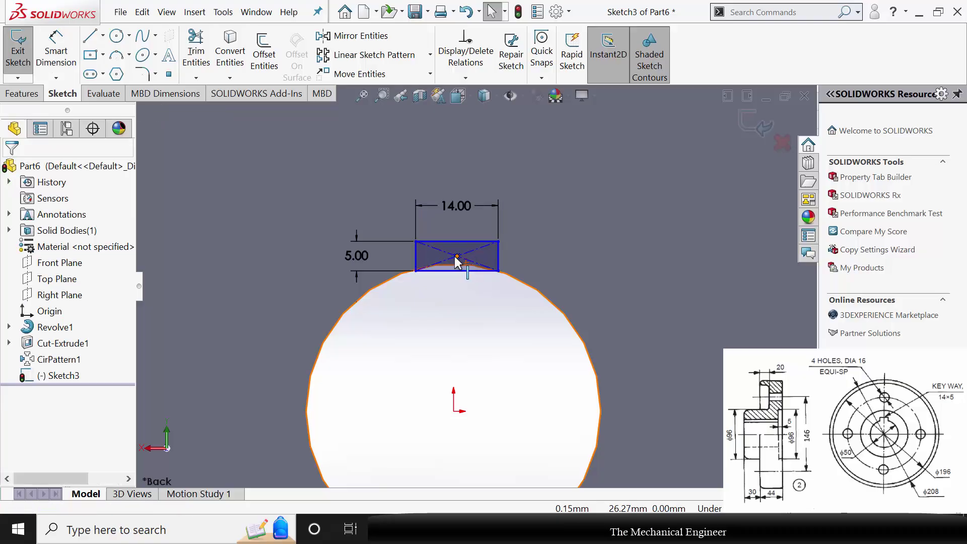
- Align the rectangle's center point with the sketch origin using a Vertical relation
{"action": "left_click", "coordinate": [457, 256]}
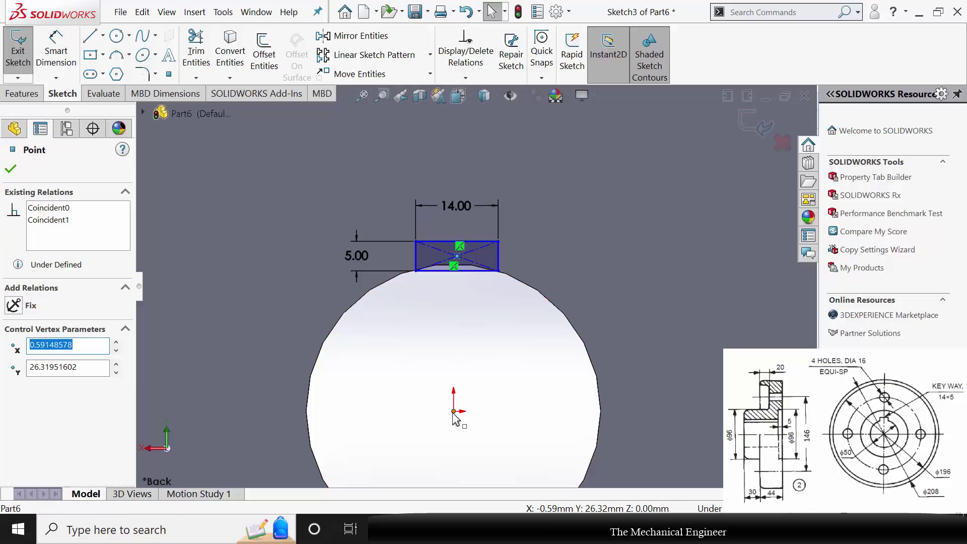
{"action": "left_click", "coordinate": [453, 411], "text": "ctrl"}
{"action": "left_click", "coordinate": [15, 382]}
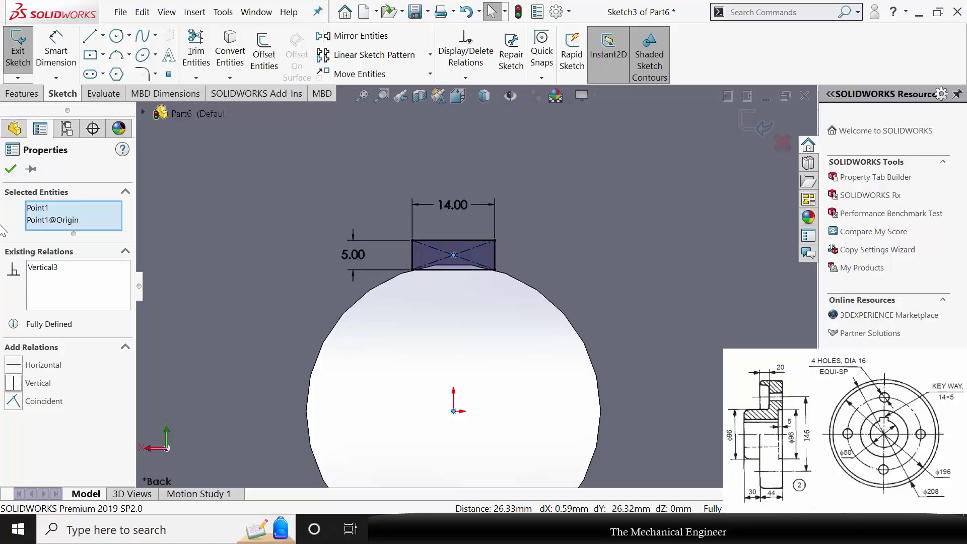
{"action": "left_click", "coordinate": [11, 173]}
- Cut the keyway rectangle through the whole flange with an Extruded Cut
{"action": "left_click", "coordinate": [23, 93]}
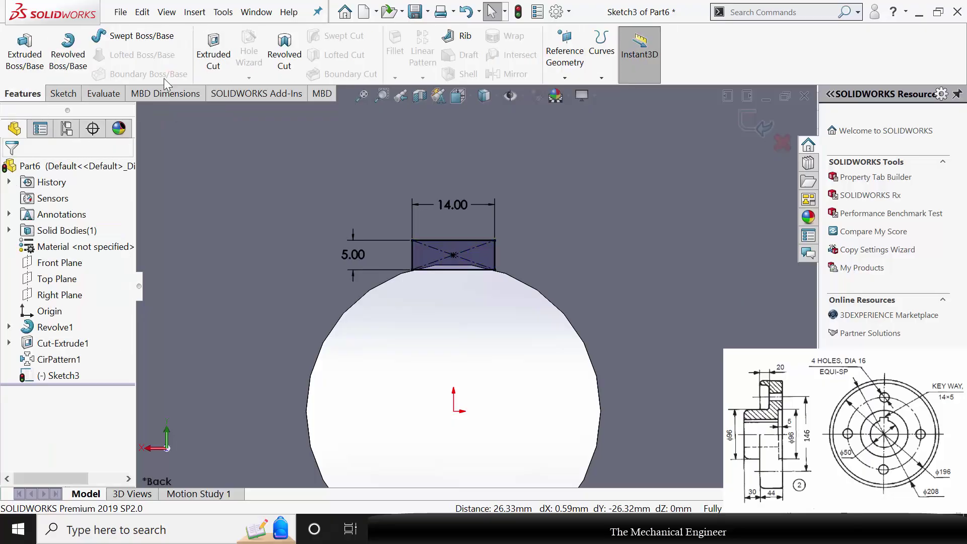
{"action": "left_click", "coordinate": [217, 55]}
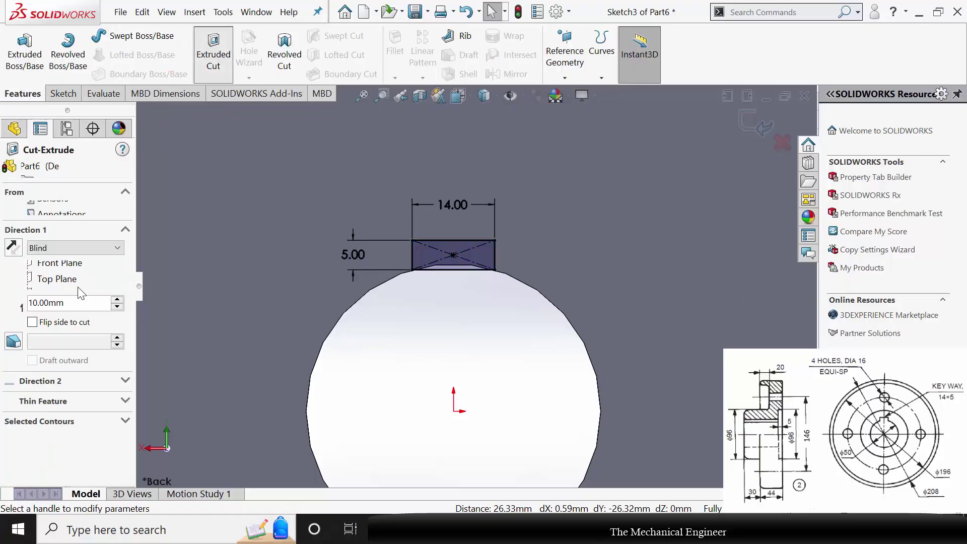
{"action": "left_click", "coordinate": [76, 248]}
{"action": "left_click", "coordinate": [70, 276]}
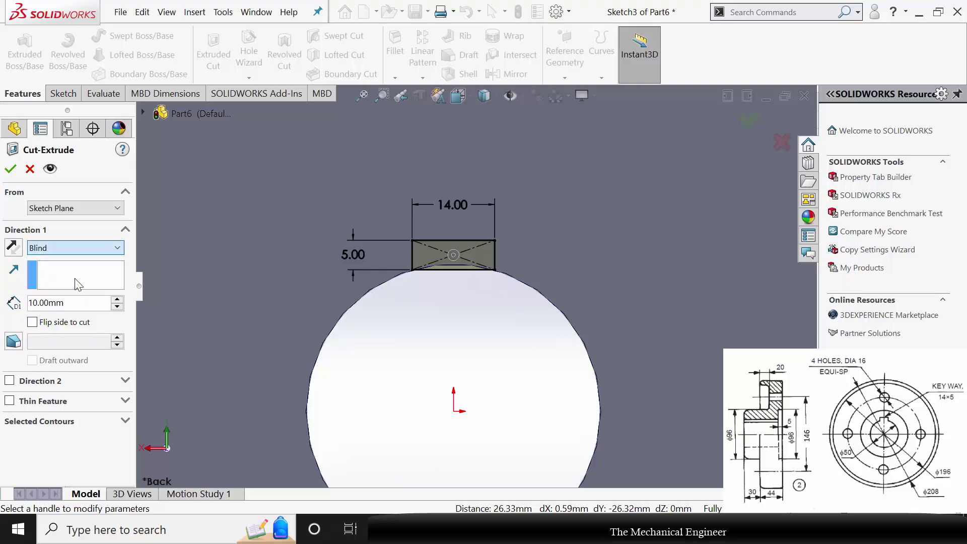
{"action": "left_click", "coordinate": [11, 169]}
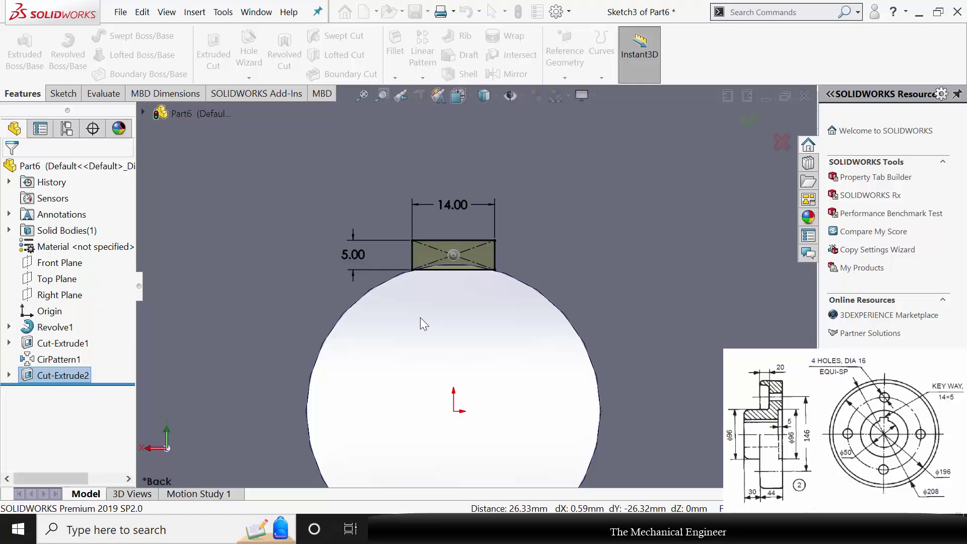
{"action": "left_click", "coordinate": [676, 325]}
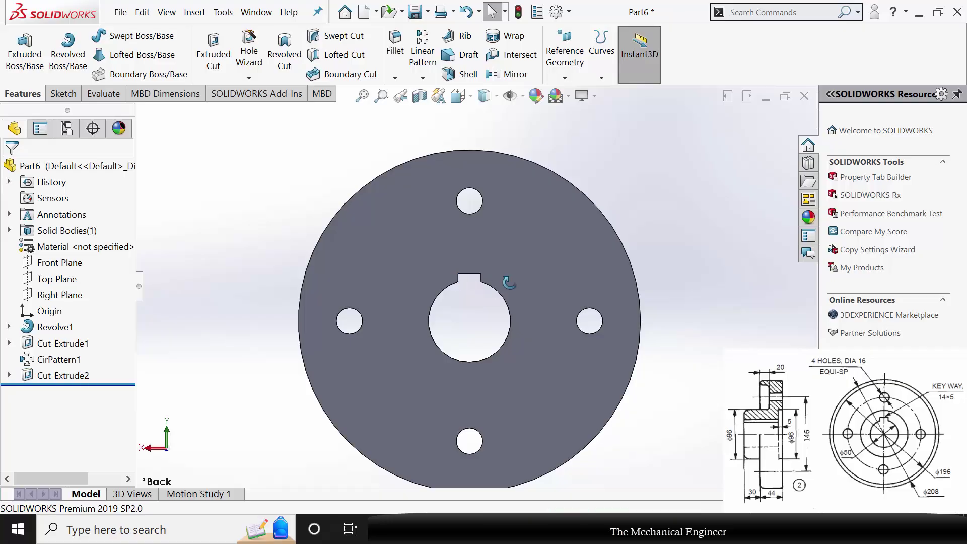
- Sketch a circle about 95.5 mm in diameter on the flange's flat back face, centered on the origin
{"action": "middle_click_drag", "start_coordinate": [508, 284], "coordinate": [545, 246]}
{"action": "left_click", "coordinate": [545, 245]}
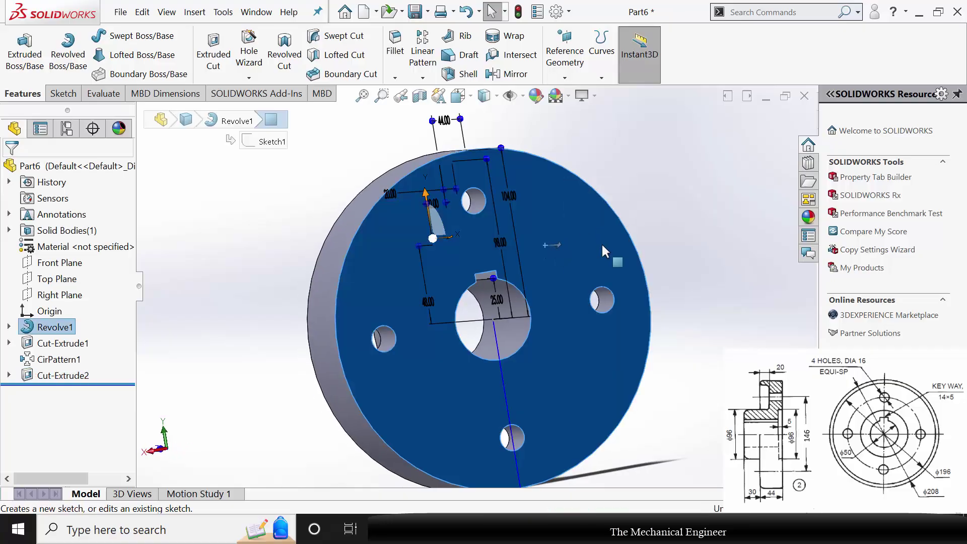
{"action": "left_click", "coordinate": [491, 249]}
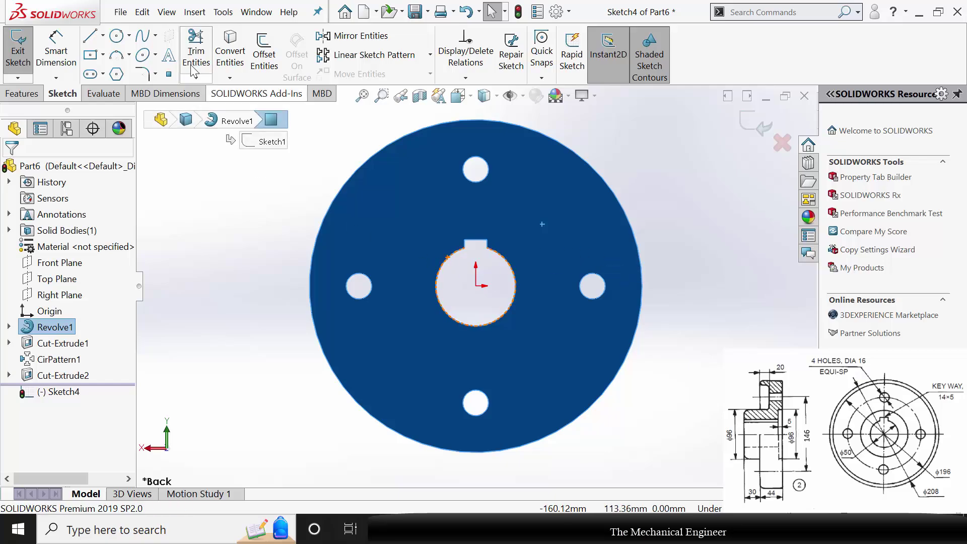
{"action": "left_click", "coordinate": [117, 37]}
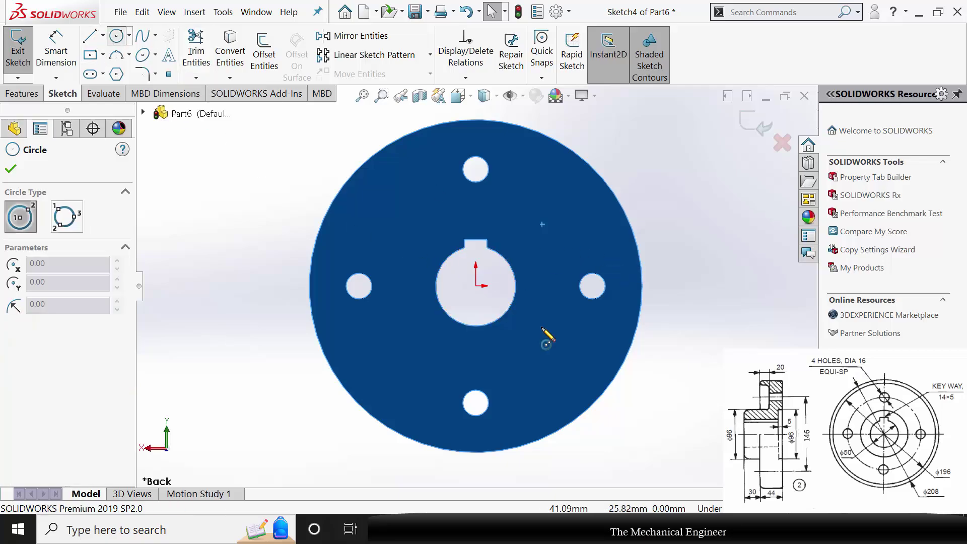
{"action": "left_click", "coordinate": [475, 286]}
{"action": "left_click", "coordinate": [528, 229]}
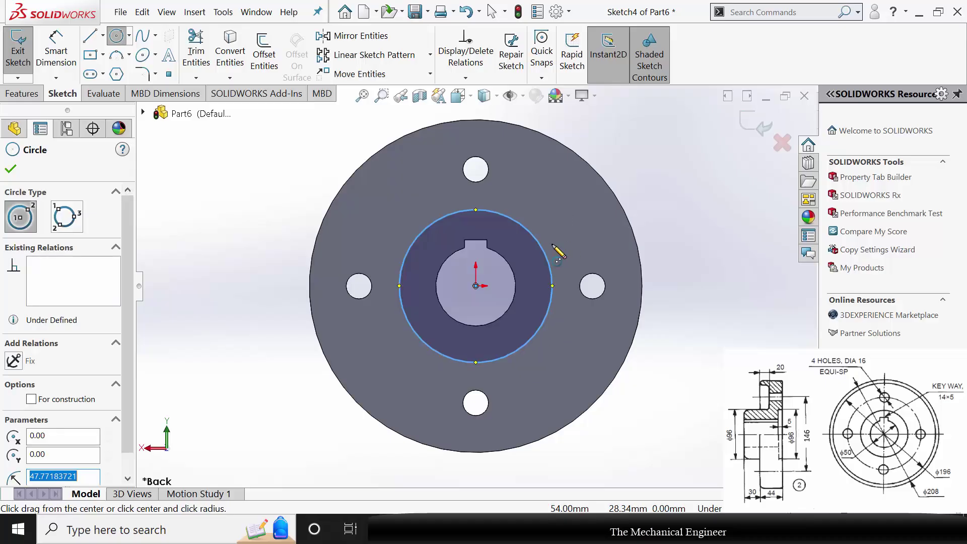
{"action": "left_click", "coordinate": [10, 169]}
- Dimension the circle's diameter as 96 mm
{"action": "left_click", "coordinate": [56, 51]}
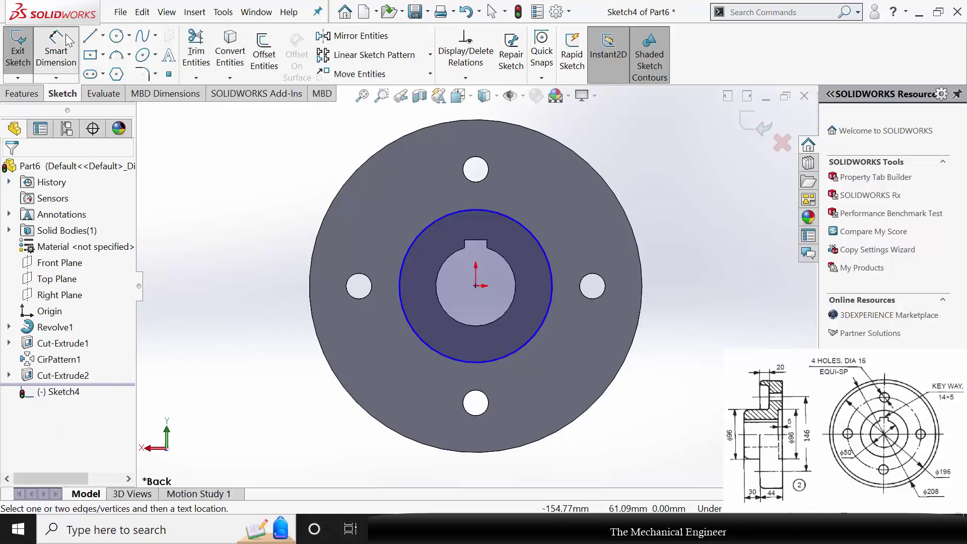
{"action": "left_click", "coordinate": [547, 261]}
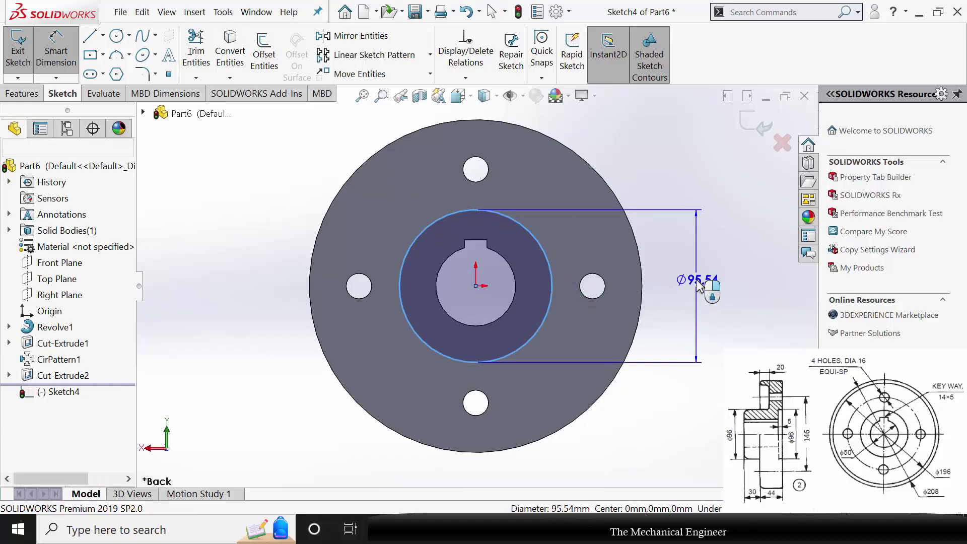
{"action": "left_click", "coordinate": [699, 282]}
{"action": "type", "text": "96"}
{"action": "key", "text": "Return"}
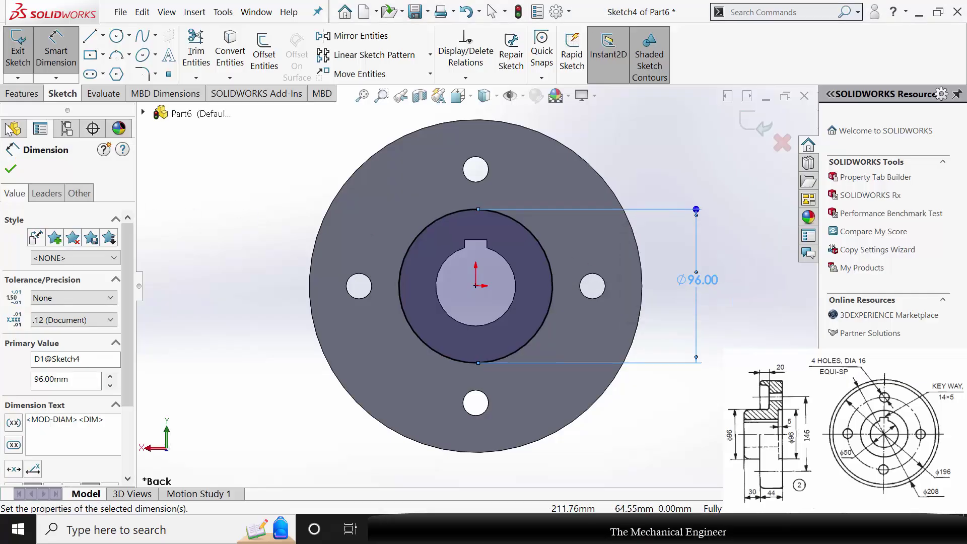
- Cut the 96 mm circle into the back face as a recess with a Blind Extruded Cut 5 mm deep
{"action": "left_click", "coordinate": [23, 93]}
{"action": "left_click", "coordinate": [213, 56]}
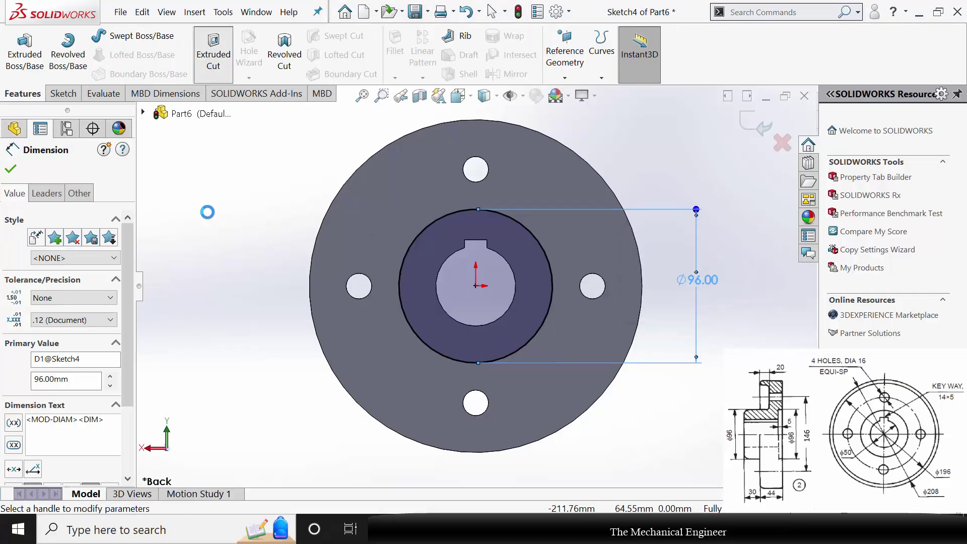
{"action": "type", "text": "5"}
{"action": "key", "text": "Return"}
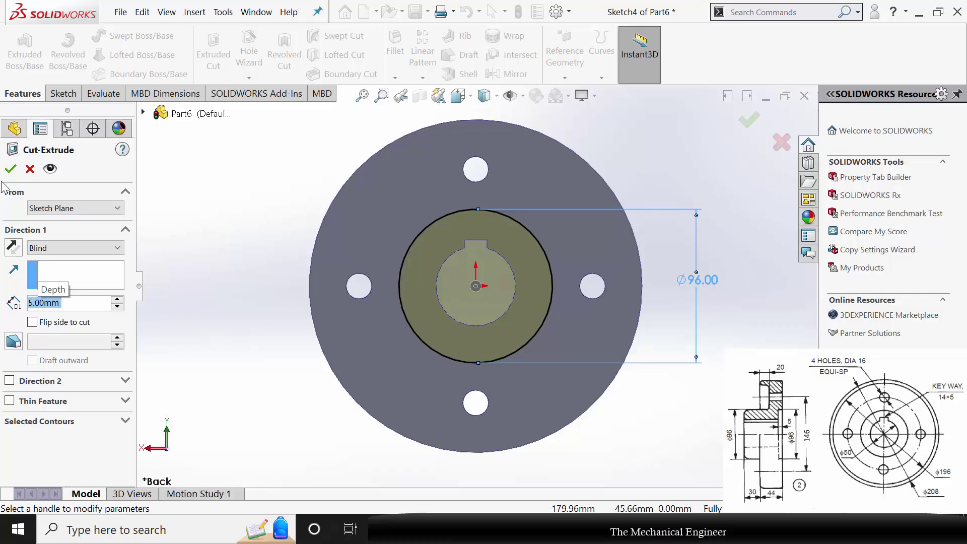
{"action": "left_click", "coordinate": [10, 169]}
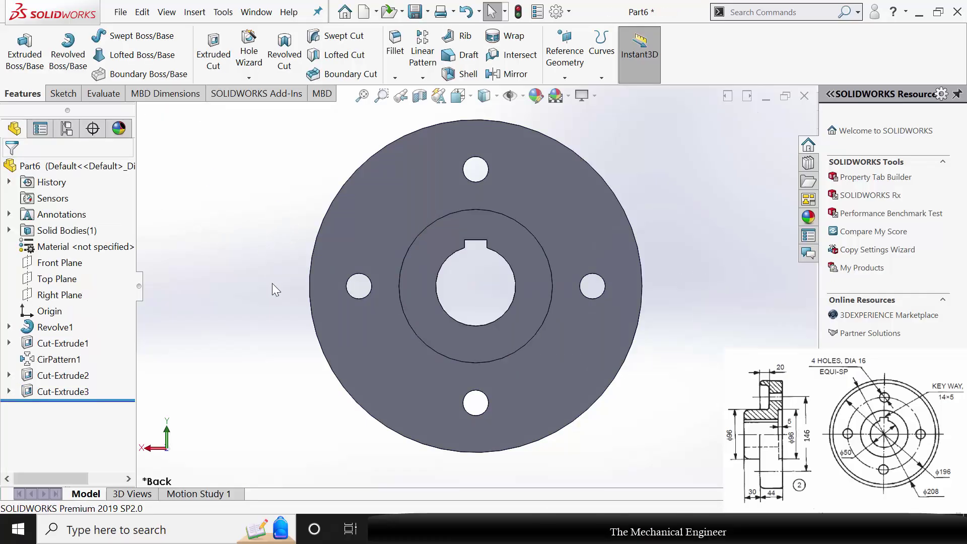
- Assign Malleable Cast Iron as the flange's material
{"action": "middle_click_drag", "start_coordinate": [272, 284], "coordinate": [309, 274]}
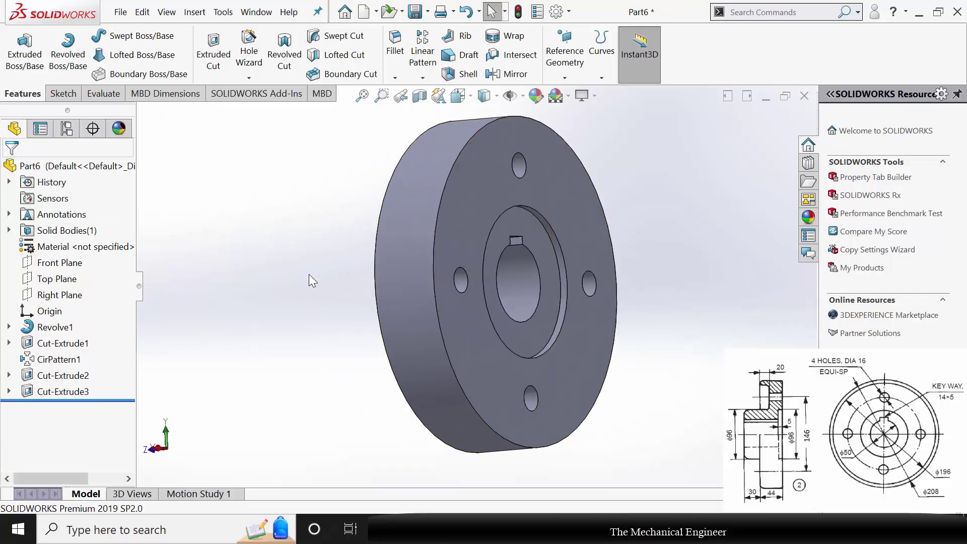
{"action": "right_click", "coordinate": [65, 246]}
{"action": "left_click", "coordinate": [158, 304]}
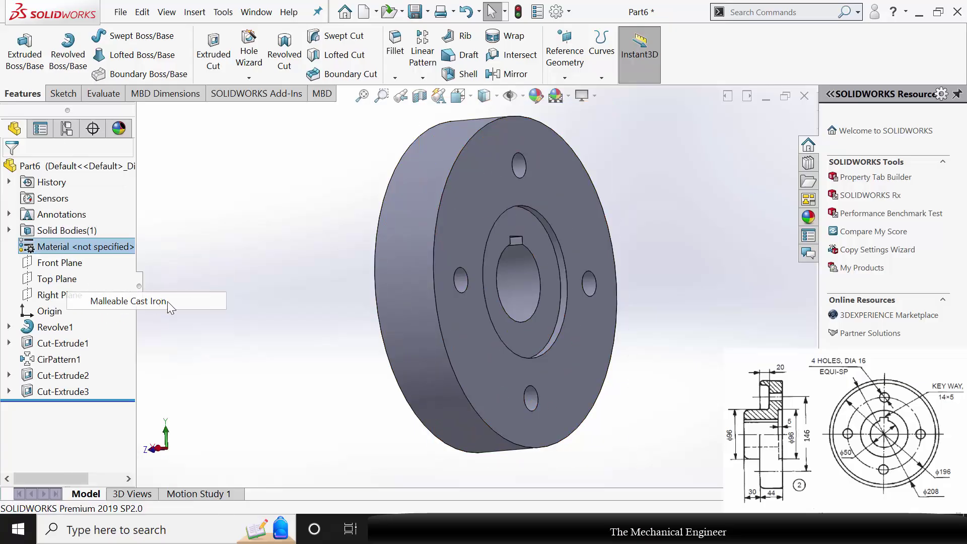
- Save the flange part under the file name 2
{"action": "left_click", "coordinate": [121, 12]}
{"action": "left_click", "coordinate": [177, 177]}
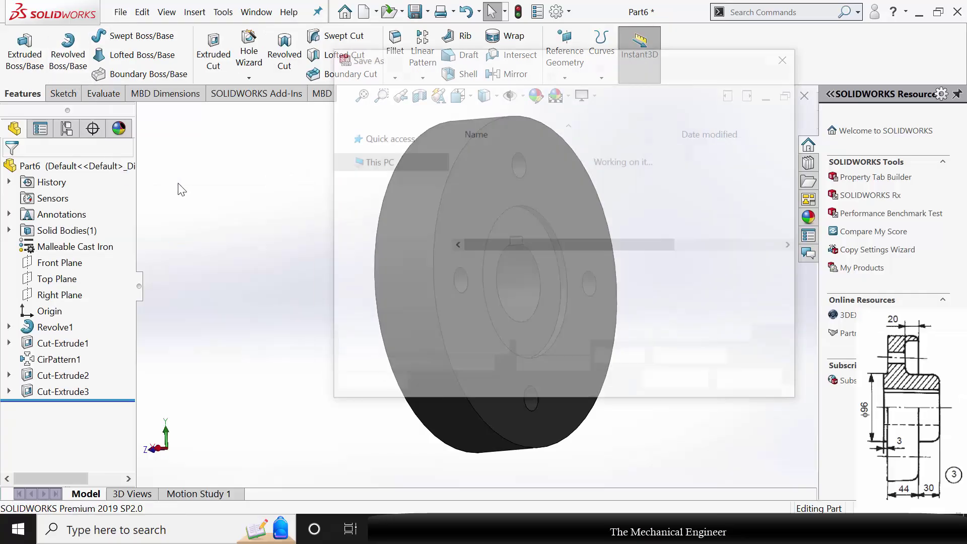
{"action": "key", "text": "Escape"}
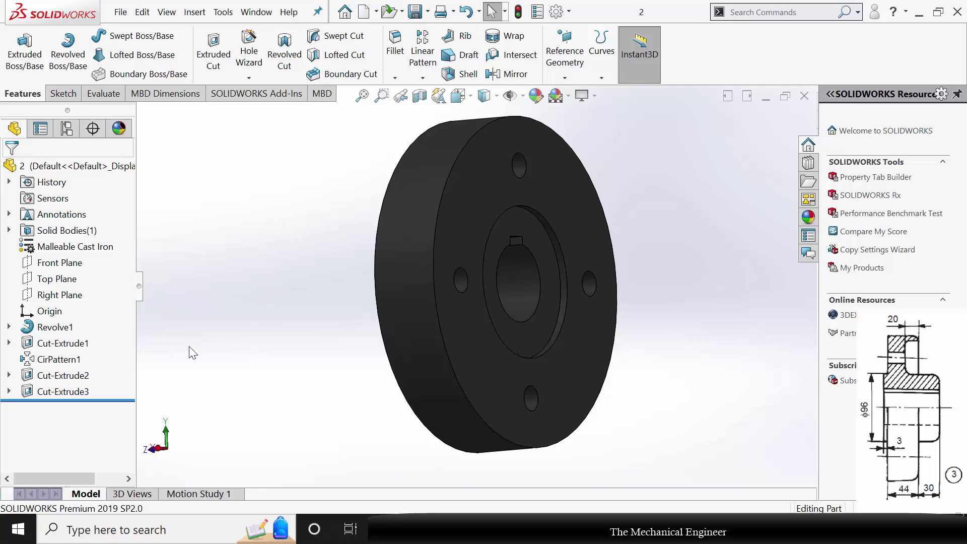
- Delete the 5 mm deep recess cut from the back face, keeping its 96 mm circle sketch
{"action": "left_click", "coordinate": [80, 392]}
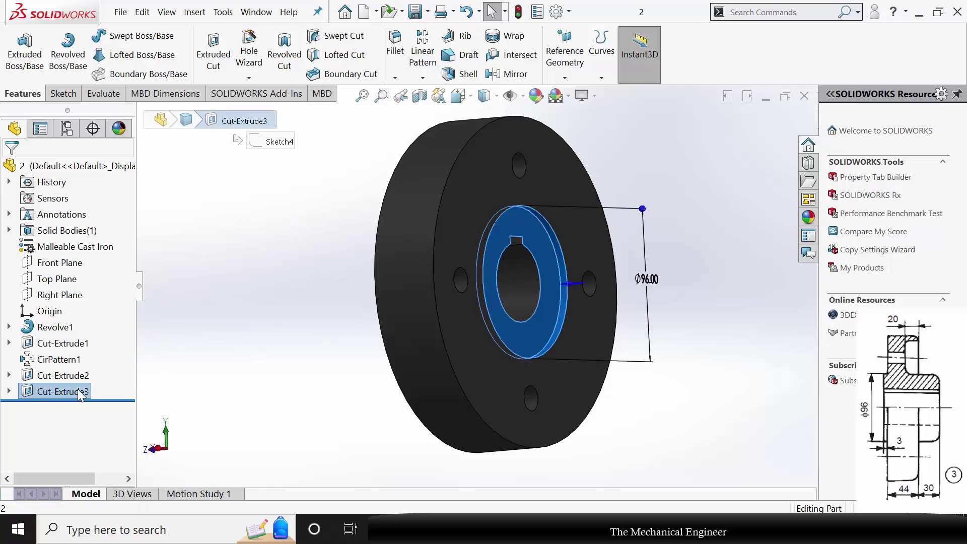
{"action": "key", "text": "Delete"}
{"action": "key", "text": "Return"}
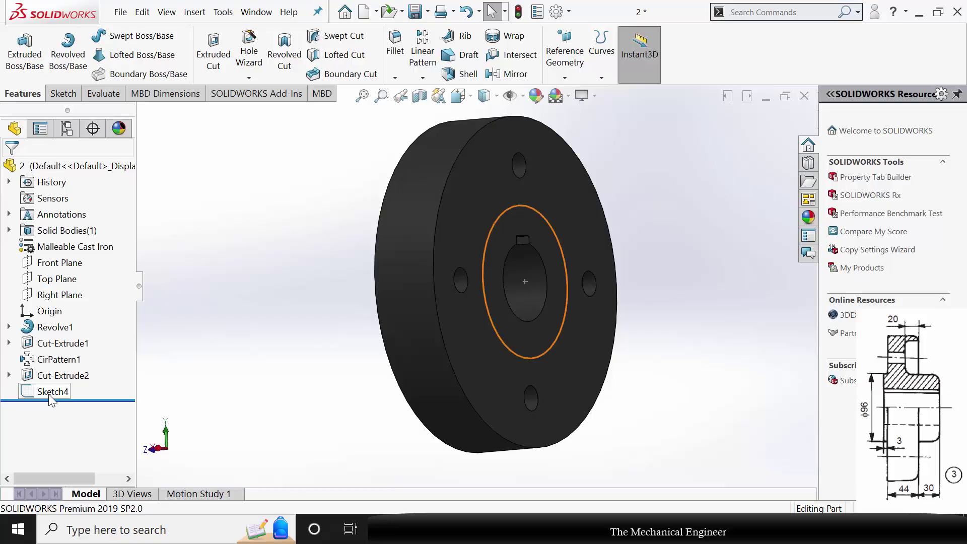
- Extrude the existing 96 mm circle sketch outward from the back face as a Blind boss 3 mm deep, merging the result
{"action": "left_click", "coordinate": [53, 394]}
{"action": "left_click", "coordinate": [60, 356]}
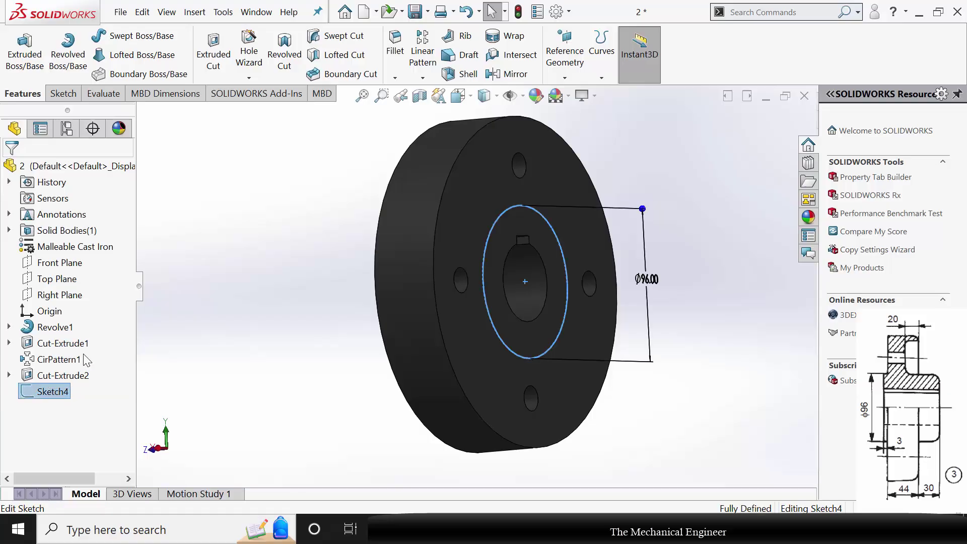
{"action": "left_click", "coordinate": [23, 94]}
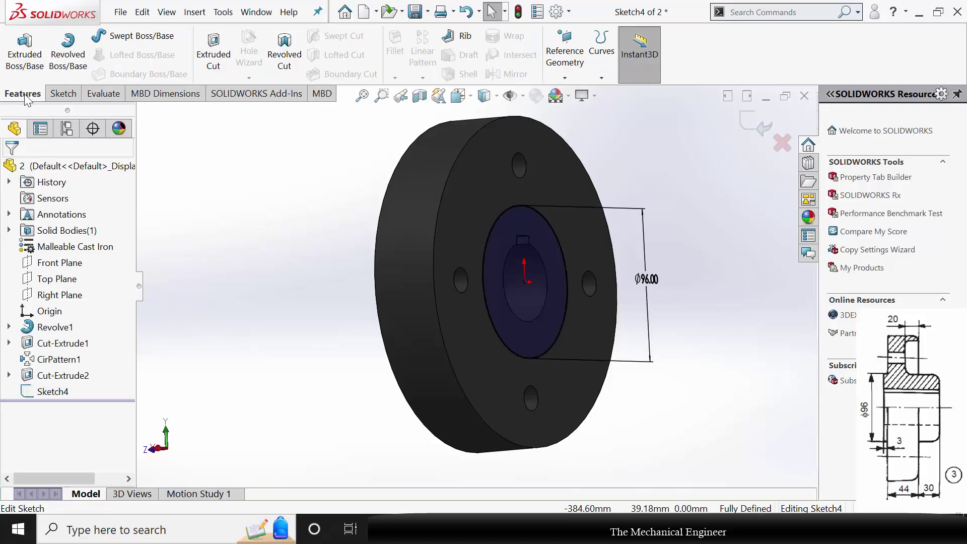
{"action": "left_click", "coordinate": [24, 53]}
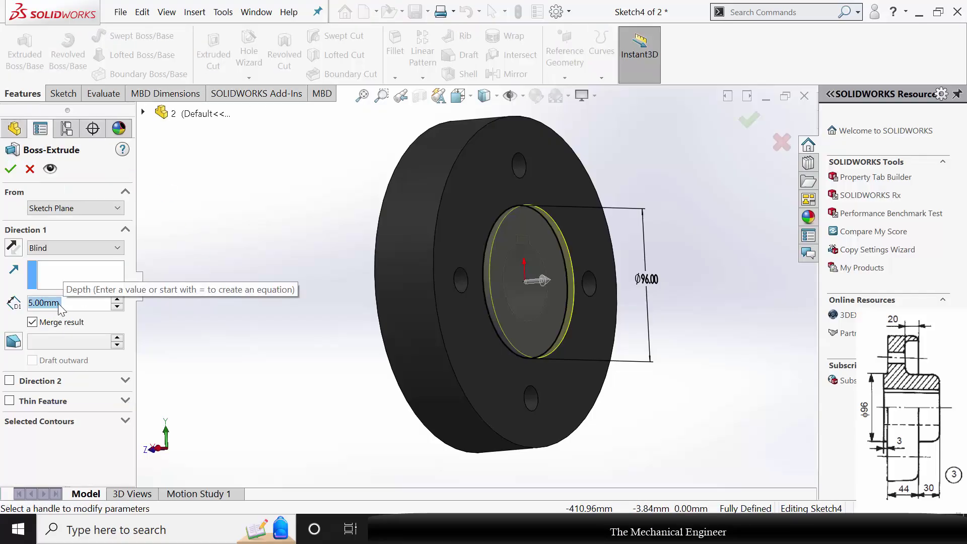
{"action": "type", "text": "3"}
{"action": "key", "text": "Return"}
{"action": "left_click", "coordinate": [11, 170]}
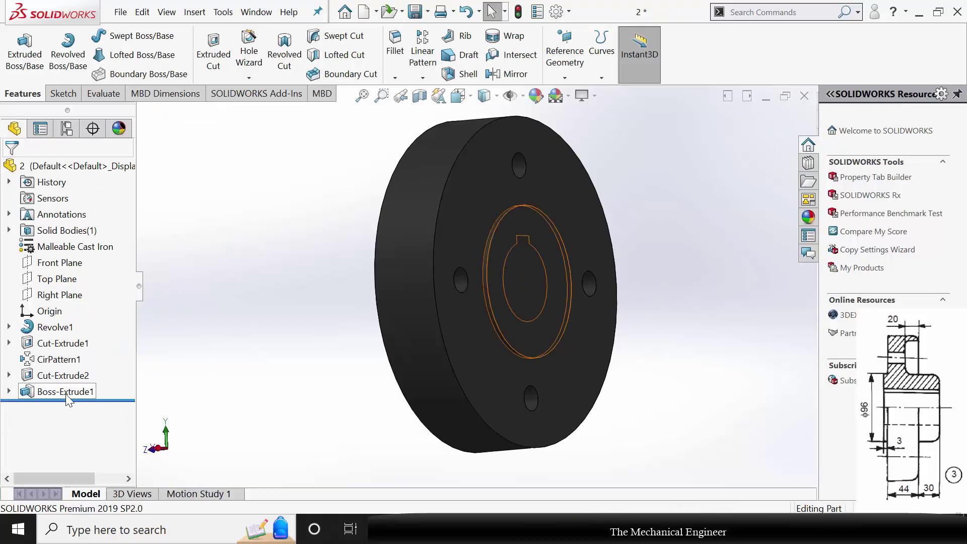
- Move the 3 mm boss ahead of the keyway cut in the feature order and inspect the flange from both sides
{"action": "left_click_drag", "start_coordinate": [69, 392], "coordinate": [45, 362]}
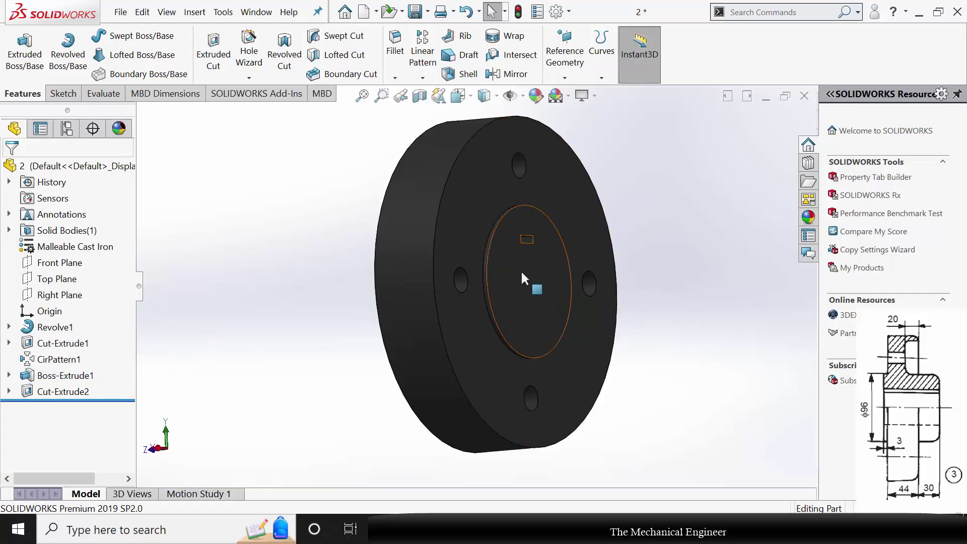
{"action": "middle_click_drag", "start_coordinate": [522, 274], "coordinate": [504, 244]}
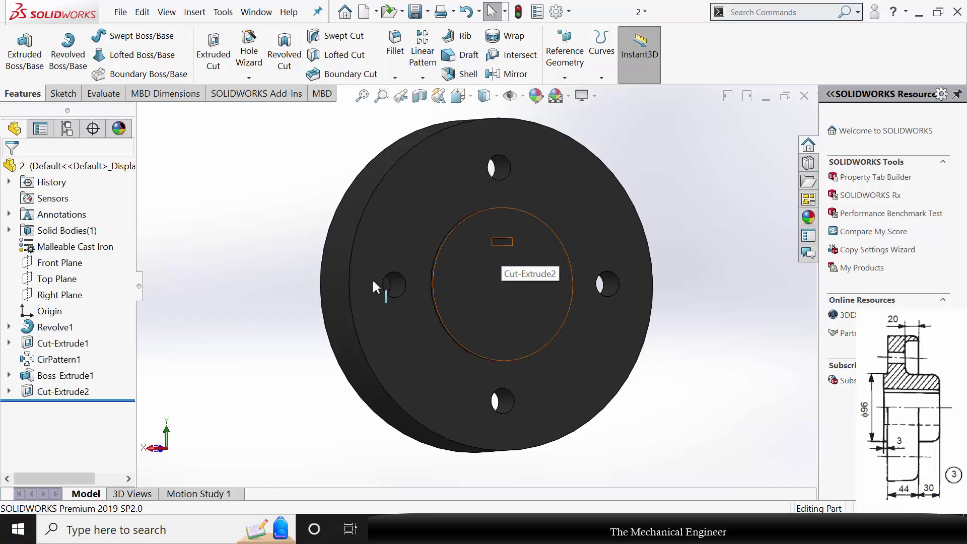
{"action": "middle_click_drag", "start_coordinate": [267, 289], "coordinate": [432, 301]}
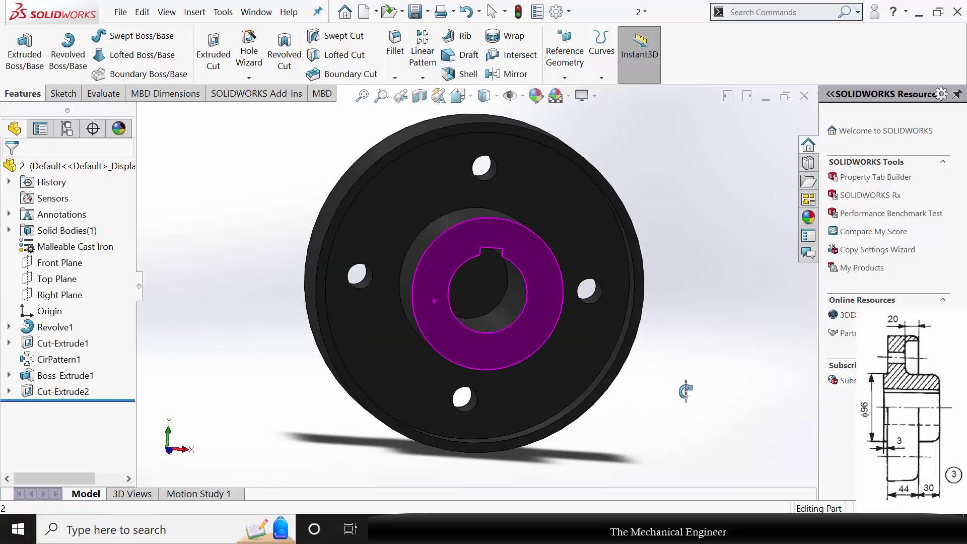
{"action": "middle_click_drag", "start_coordinate": [658, 384], "coordinate": [643, 356]}
{"action": "key", "text": "Escape"}
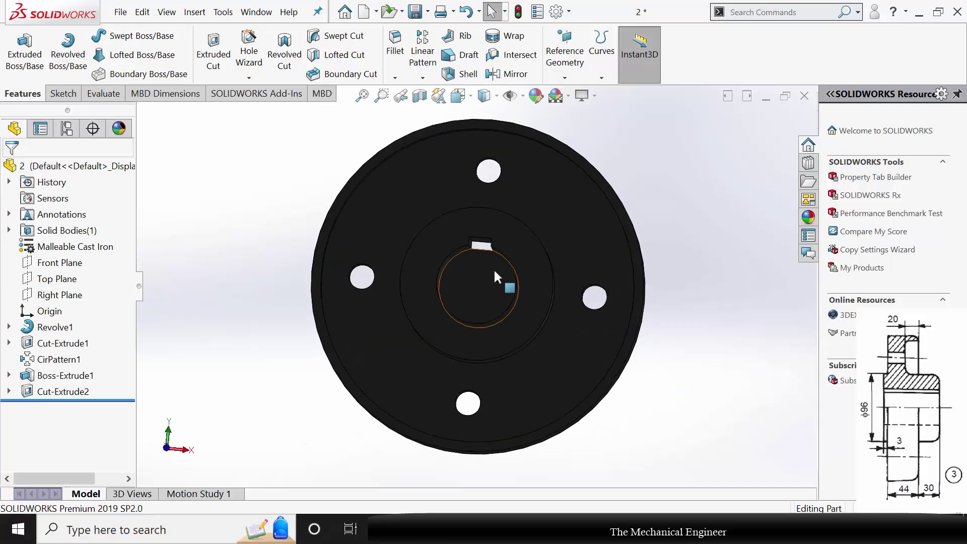
{"action": "middle_click_drag", "start_coordinate": [606, 291], "coordinate": [503, 287]}
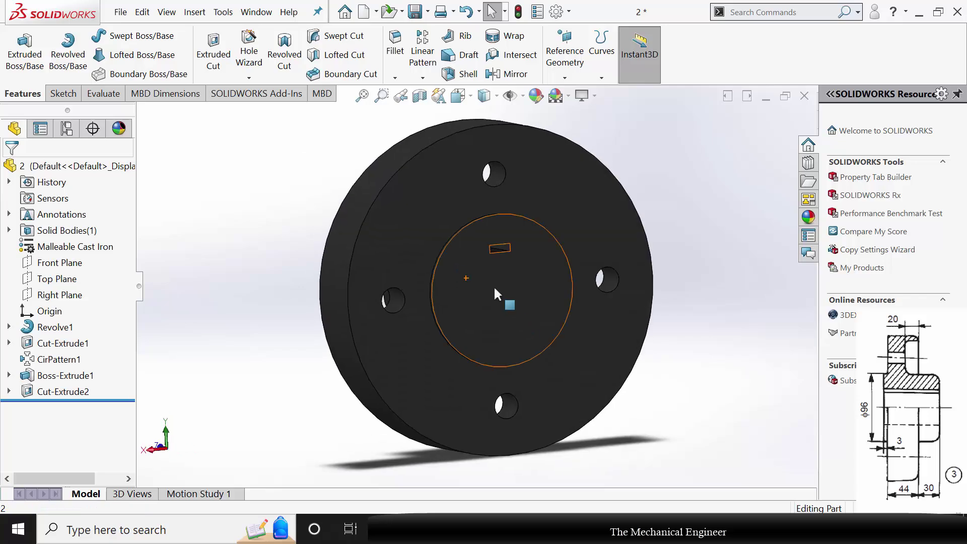
- Sketch a circle about 55 mm in diameter, centred on the origin, on the raised boss face
{"action": "left_click", "coordinate": [494, 285]}
{"action": "left_click", "coordinate": [548, 254]}
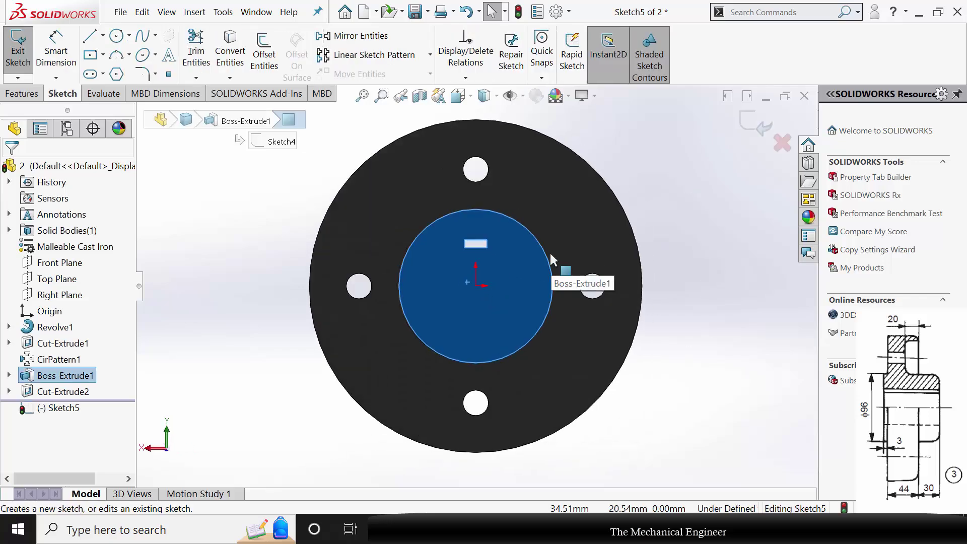
{"action": "key", "text": "c"}
{"action": "left_click", "coordinate": [476, 286]}
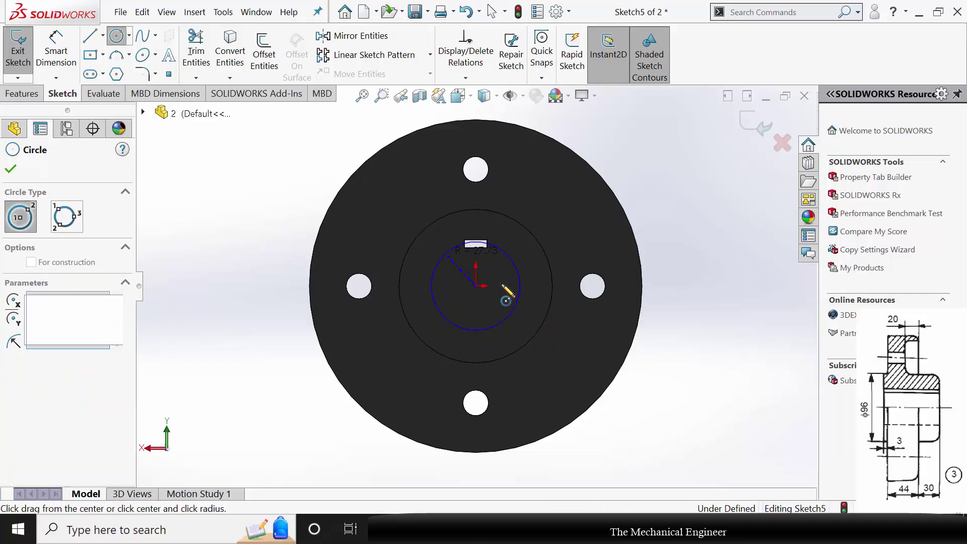
{"action": "left_click", "coordinate": [512, 312]}
{"action": "left_click", "coordinate": [10, 169]}
- Dimension the circle's diameter as 50 mm
{"action": "left_click", "coordinate": [56, 50]}
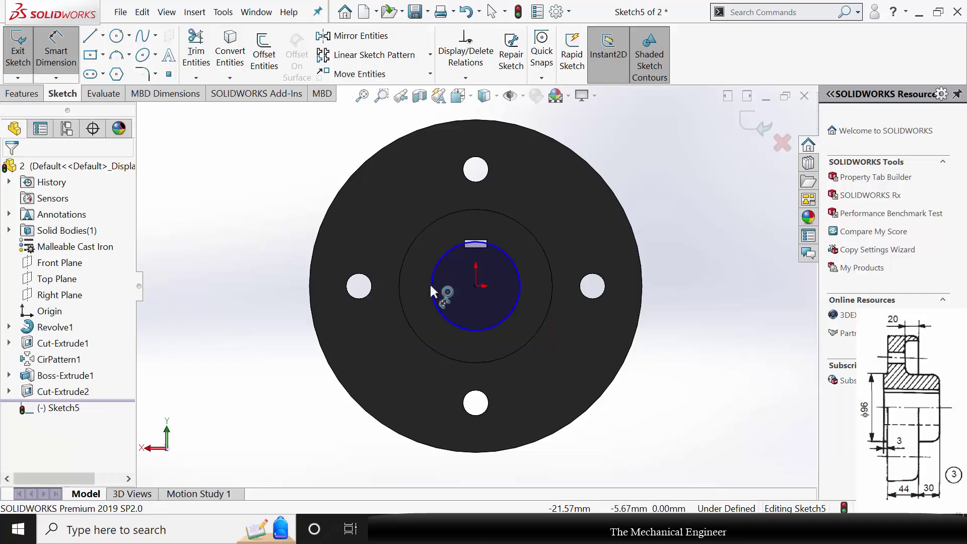
{"action": "left_click", "coordinate": [434, 301]}
{"action": "left_click", "coordinate": [230, 282]}
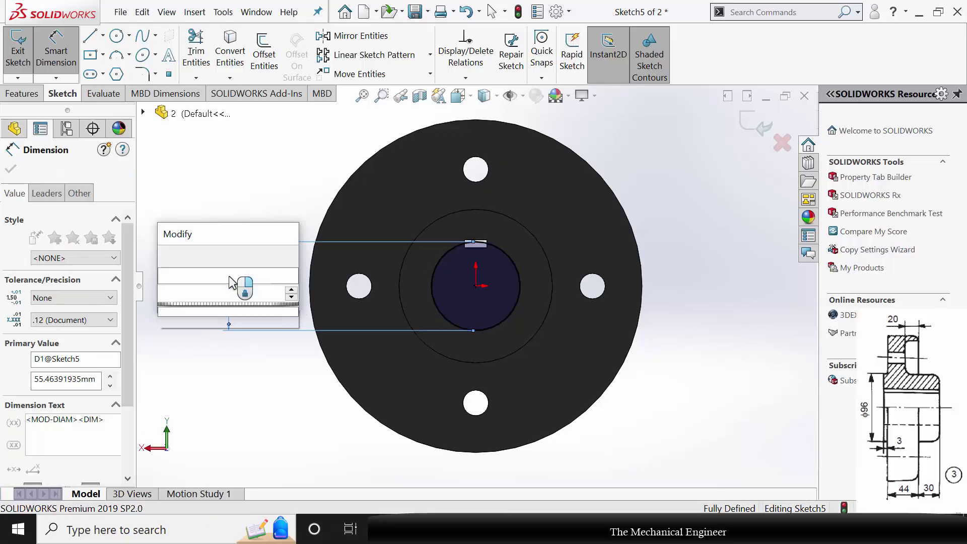
{"action": "type", "text": "50"}
{"action": "key", "text": "Return"}
- Cut the 50 mm circle through the flange with an Extruded Cut set to Through All - Both
{"action": "left_click", "coordinate": [22, 93]}
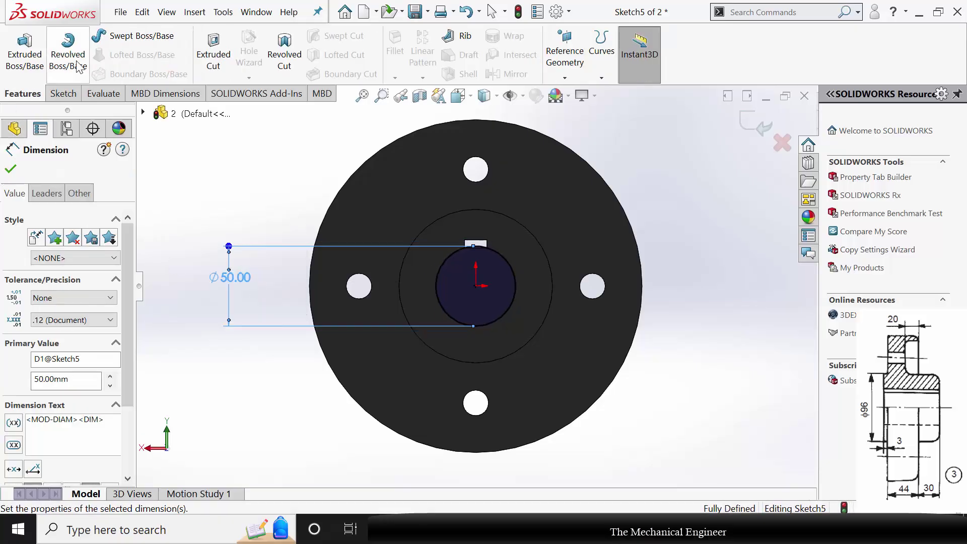
{"action": "left_click", "coordinate": [220, 64]}
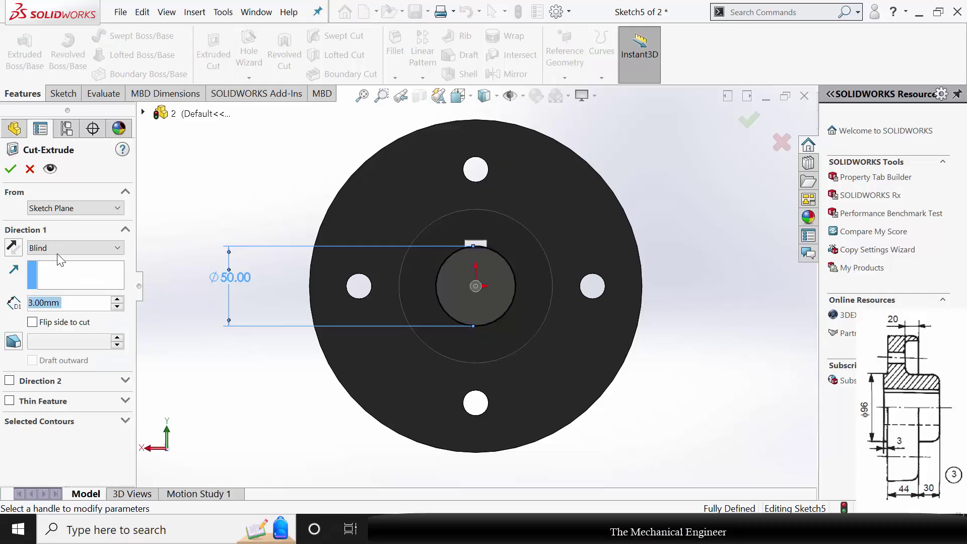
{"action": "left_click", "coordinate": [71, 249]}
{"action": "left_click", "coordinate": [73, 282]}
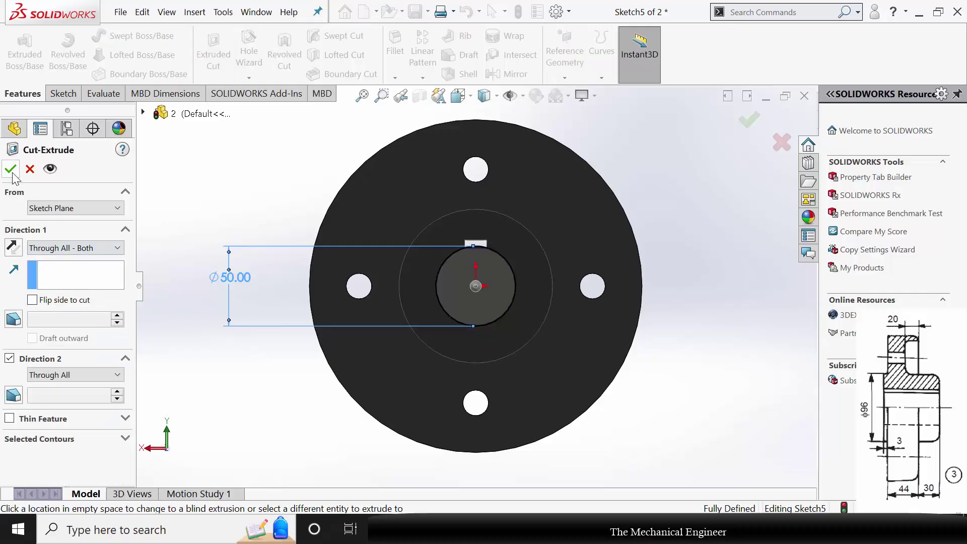
{"action": "left_click", "coordinate": [11, 170]}
{"action": "middle_click_drag", "start_coordinate": [250, 281], "coordinate": [306, 282]}
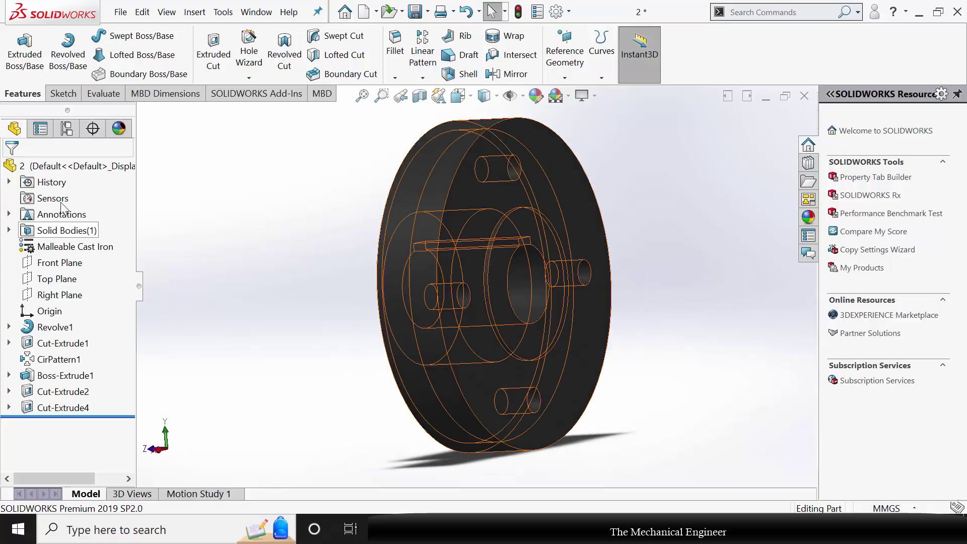
- Save the modified flange as a separate part under the file name 3 and close it
{"action": "left_click", "coordinate": [118, 14]}
{"action": "left_click", "coordinate": [172, 190]}
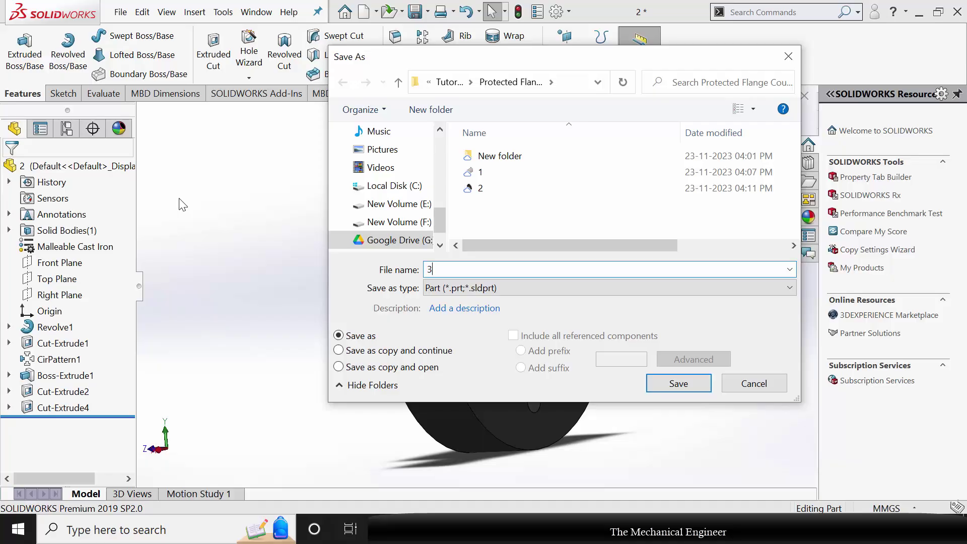
{"action": "key", "text": "Return"}
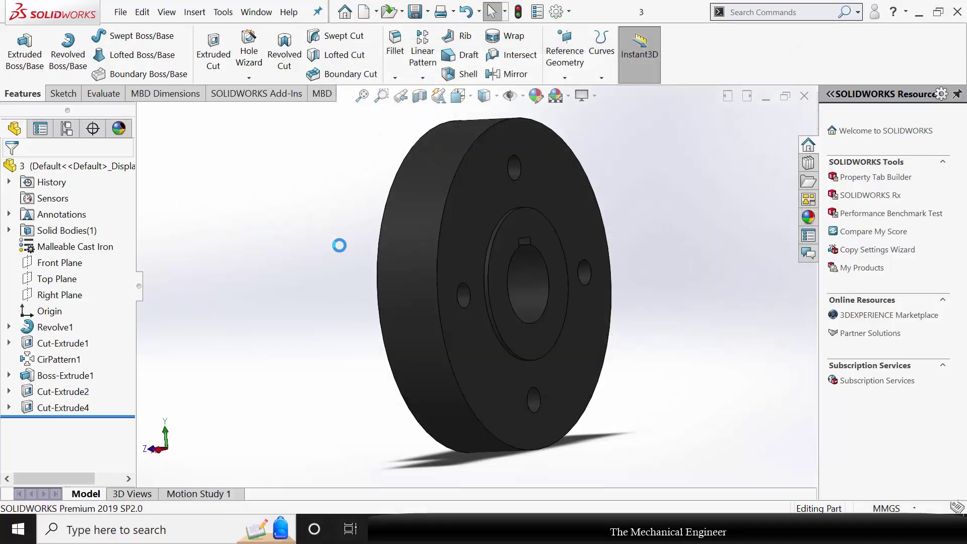
{"action": "left_click", "coordinate": [807, 97]}
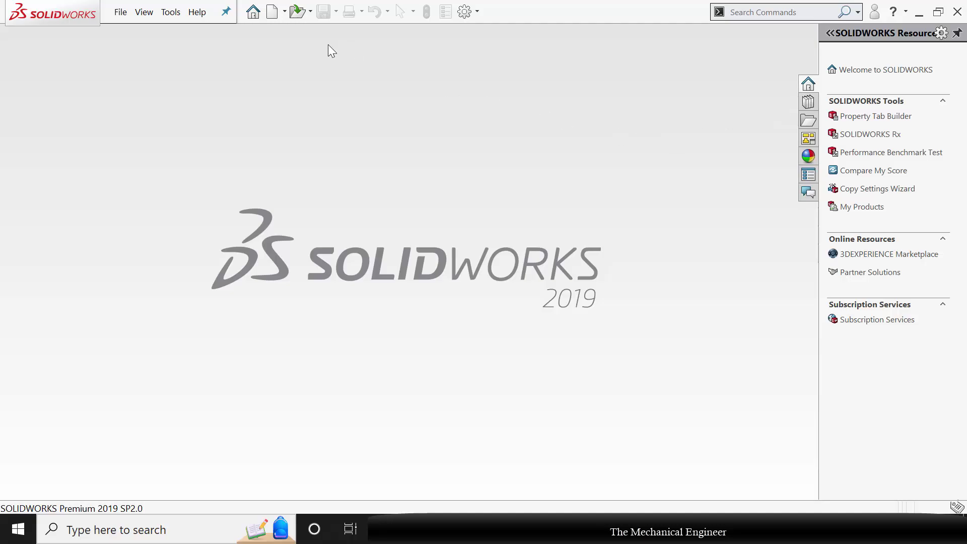
- Create a new part and sketch a six-sided inscribed-circle polygon about 105 mm across flats, centred on the origin of the Front Plane
{"action": "left_click", "coordinate": [272, 12]}
{"action": "left_click", "coordinate": [554, 418]}
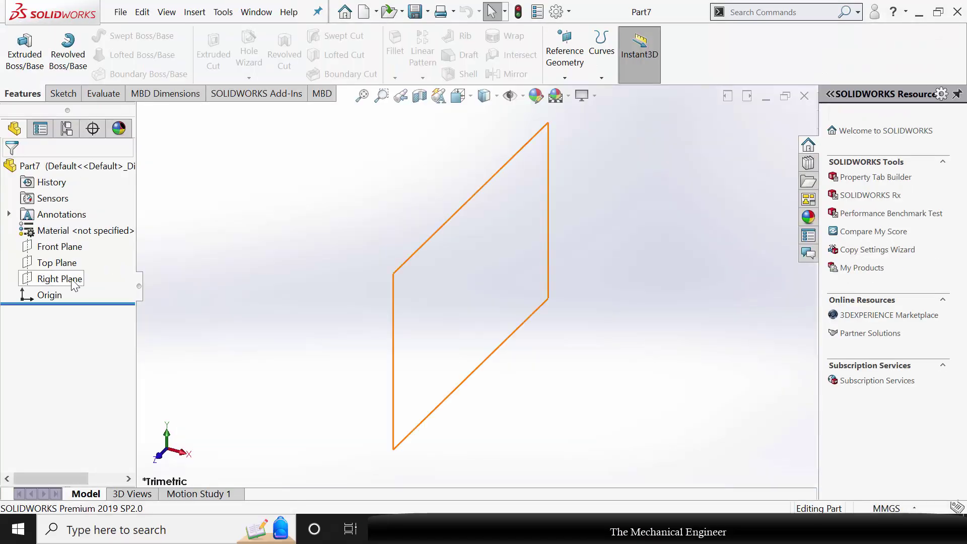
{"action": "left_click", "coordinate": [60, 246]}
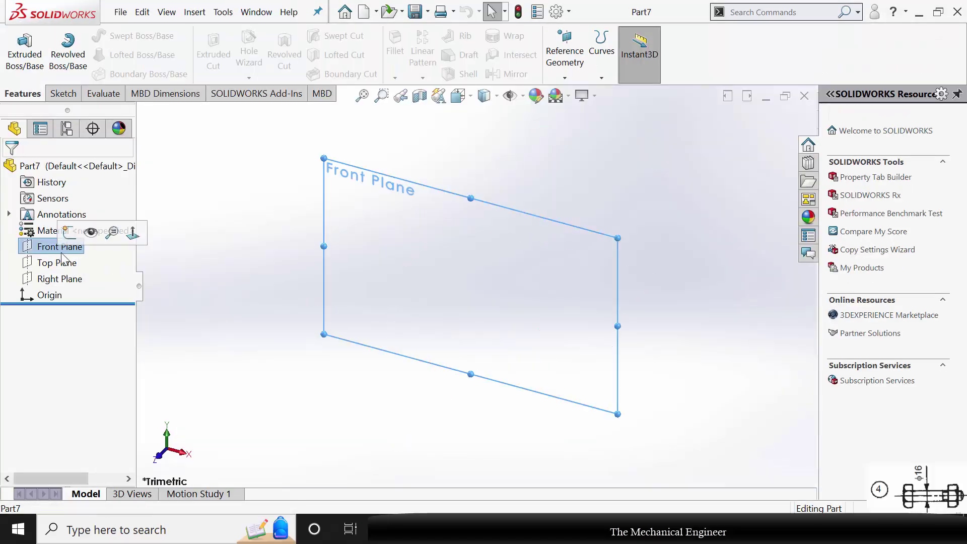
{"action": "left_click", "coordinate": [88, 231]}
{"action": "left_click", "coordinate": [116, 74]}
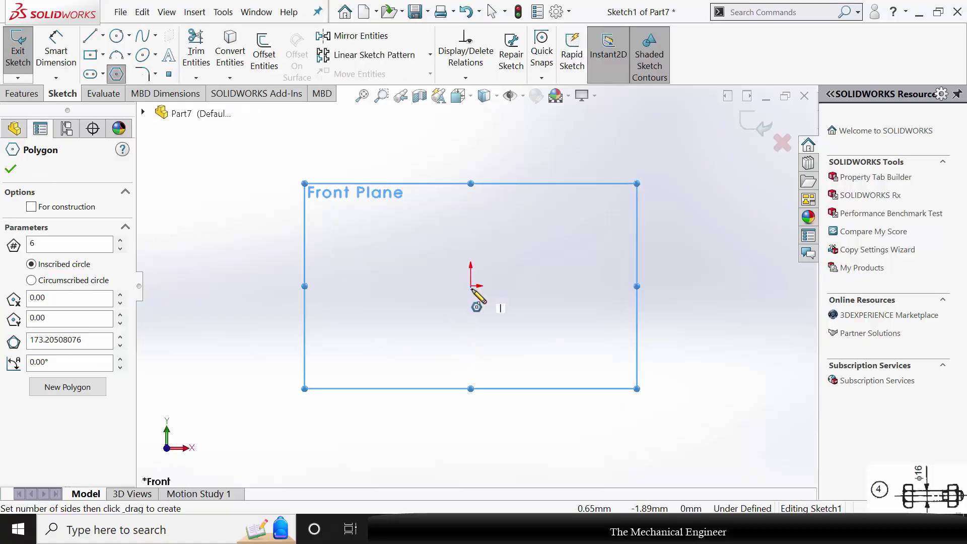
{"action": "mouse_move", "coordinate": [470, 286]}
{"action": "left_mouse_down"}
{"action": "mouse_move", "coordinate": [586, 295]}
{"action": "mouse_move", "coordinate": [584, 286]}
{"action": "left_mouse_up"}
- Dimension the diameter of the hexagon's inscribed circle as 32 mm
{"action": "left_click", "coordinate": [56, 62]}
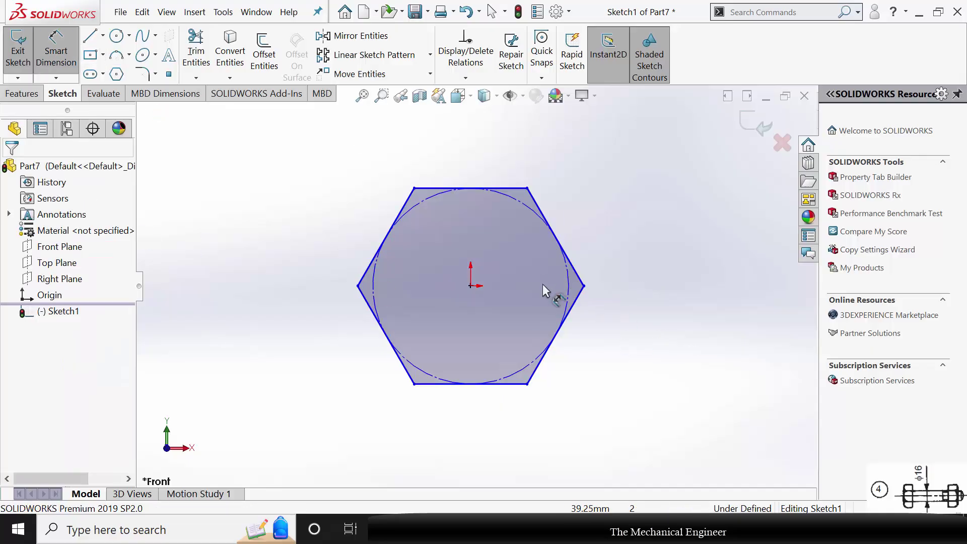
{"action": "left_click", "coordinate": [568, 277]}
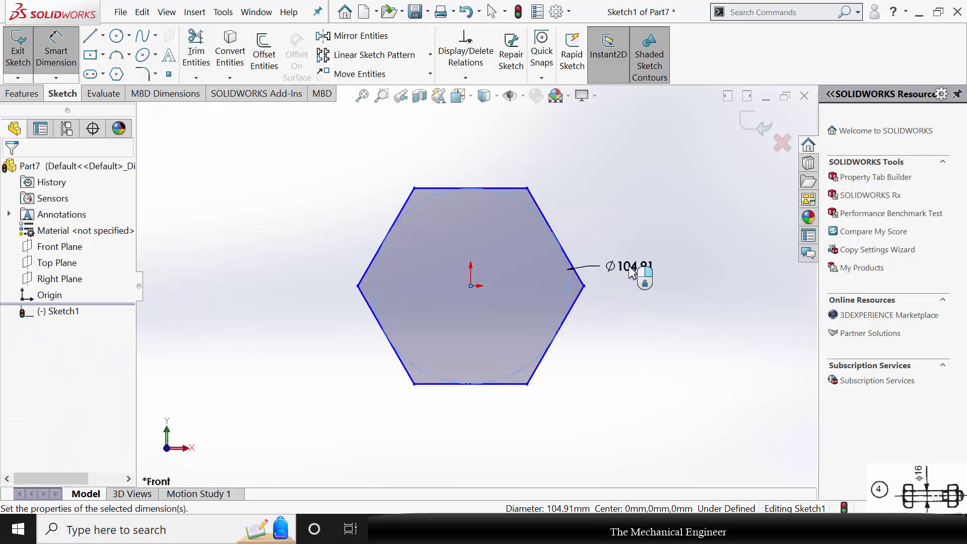
{"action": "left_click", "coordinate": [628, 265]}
{"action": "type", "text": "32"}
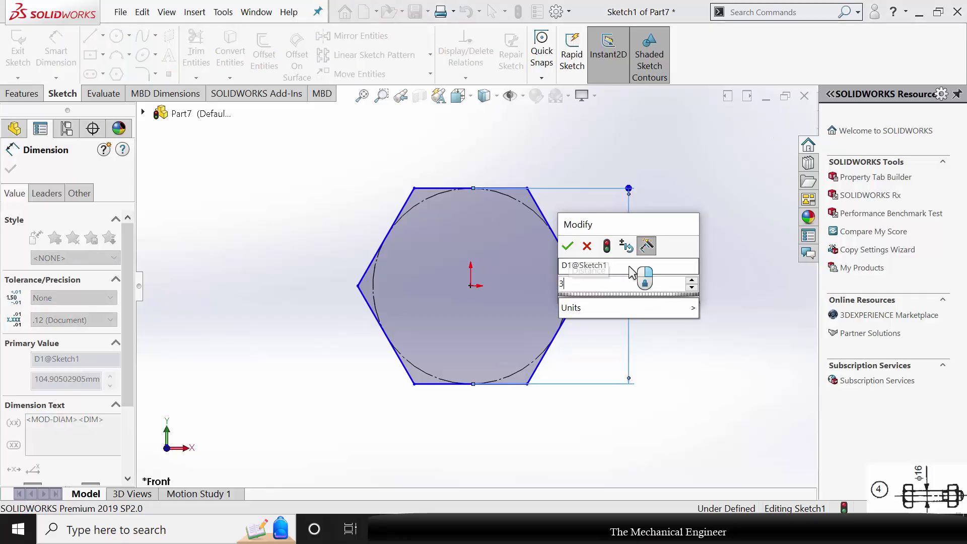
{"action": "key", "text": "Return"}
{"action": "left_click", "coordinate": [10, 171]}
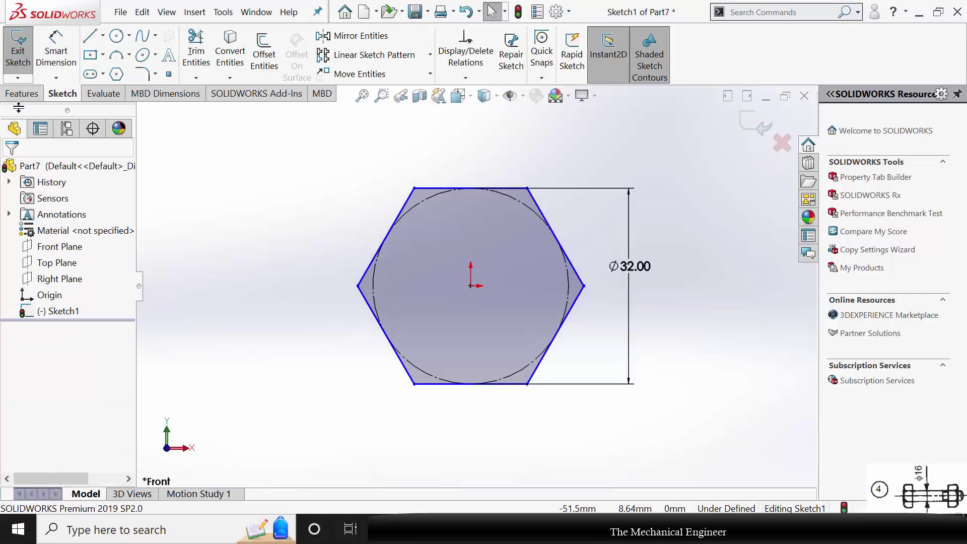
- Extrude the hexagon as a Blind boss 16 mm deep to form the bolt head
{"action": "left_click", "coordinate": [22, 94]}
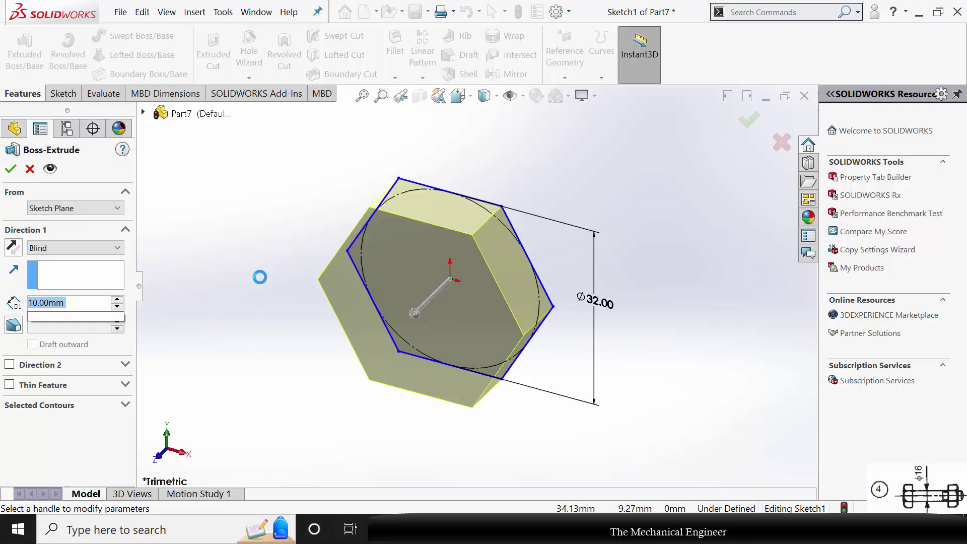
{"action": "type", "text": "16"}
{"action": "key", "text": "Return"}
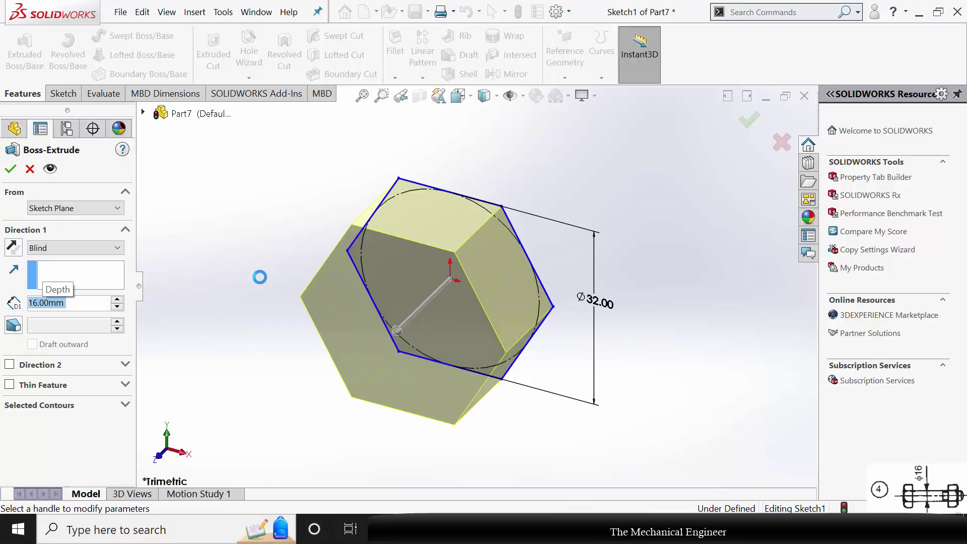
{"action": "left_click", "coordinate": [11, 169]}
- Sketch a circle about 15 mm in diameter, centred on the origin, on the front face of the hexagonal head
{"action": "left_click", "coordinate": [452, 305]}
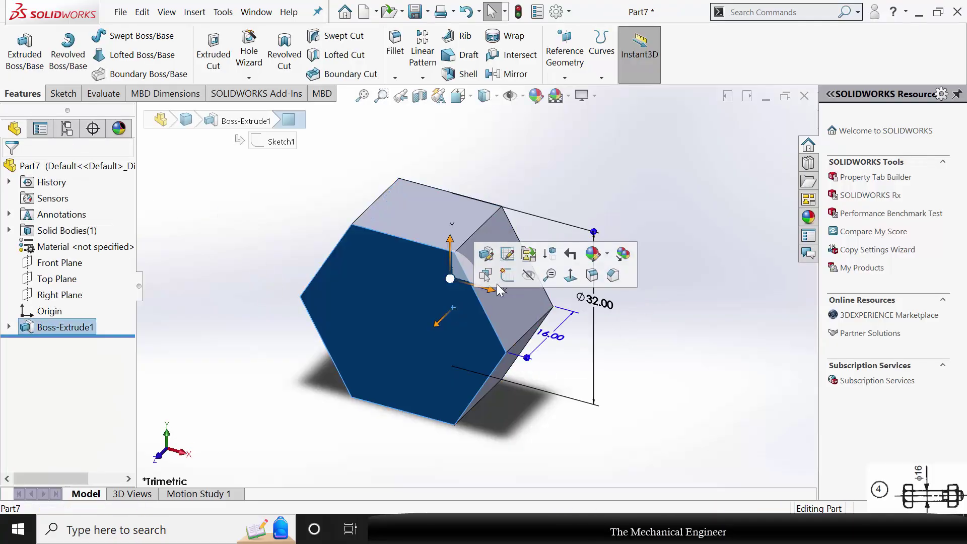
{"action": "left_click", "coordinate": [506, 276]}
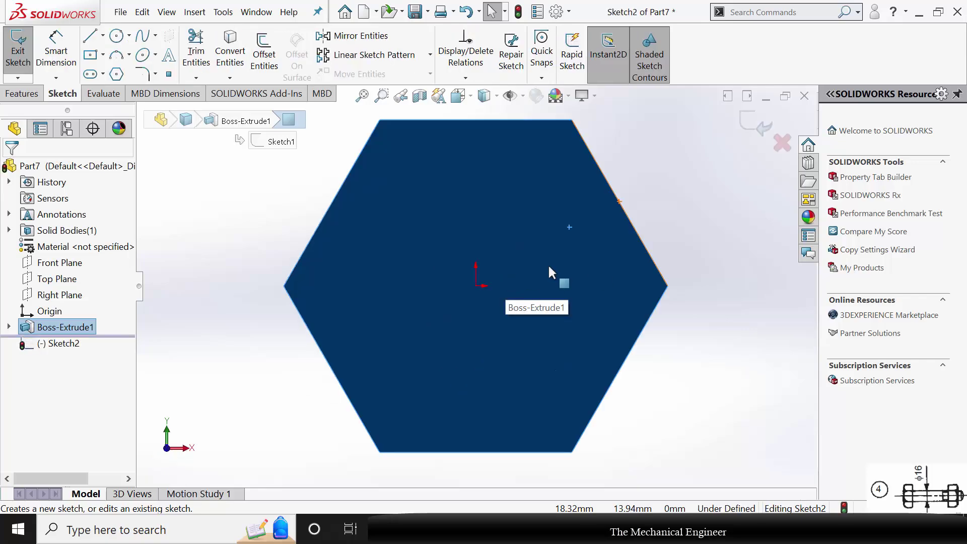
{"action": "left_click", "coordinate": [117, 36]}
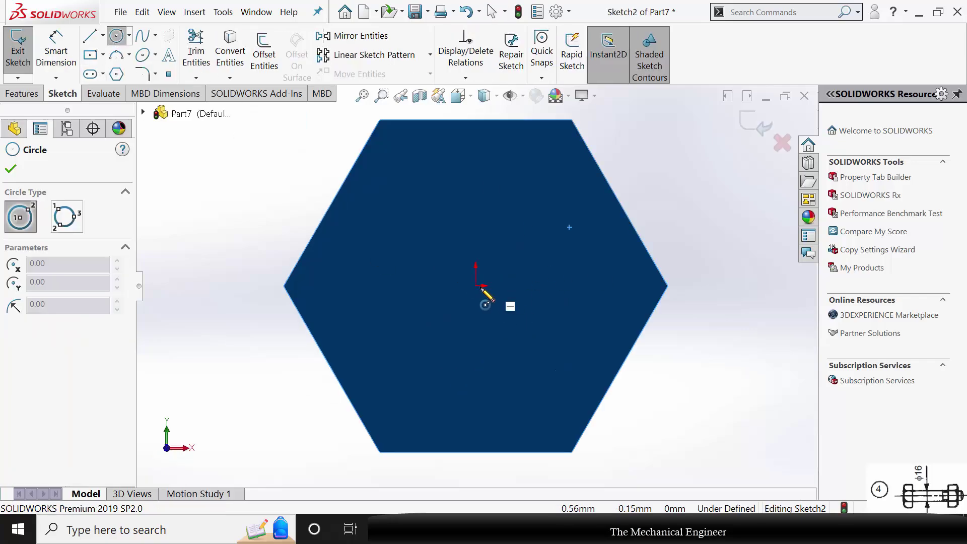
{"action": "left_click", "coordinate": [475, 286]}
{"action": "left_click", "coordinate": [529, 232]}
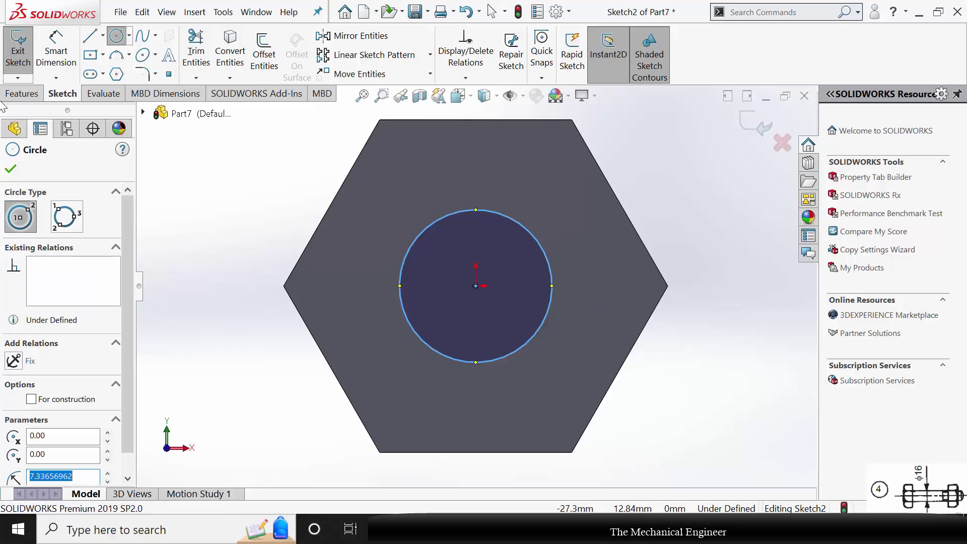
- Dimension the circle on the front face of the hexagonal head with a diameter of 16 mm
{"action": "left_click", "coordinate": [56, 51]}
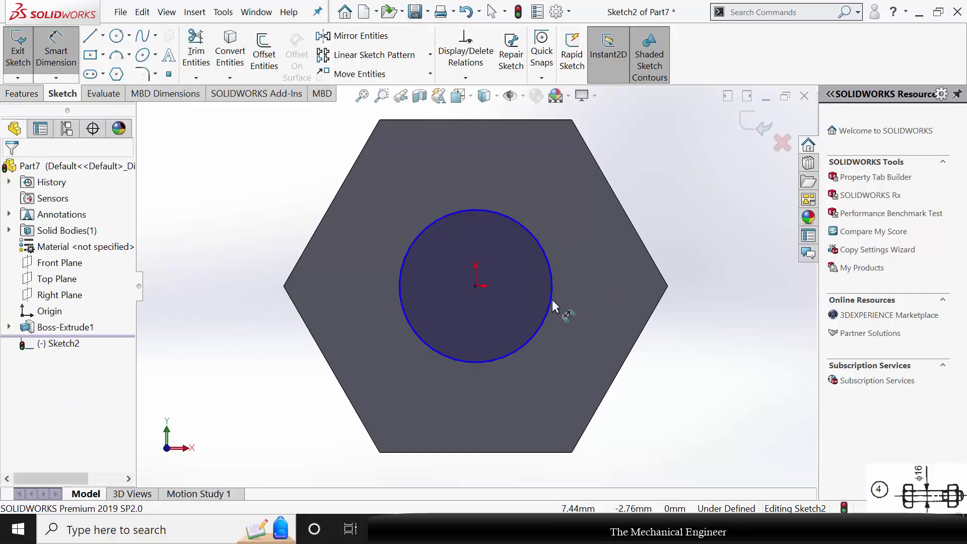
{"action": "left_click", "coordinate": [548, 262]}
{"action": "left_click", "coordinate": [714, 277]}
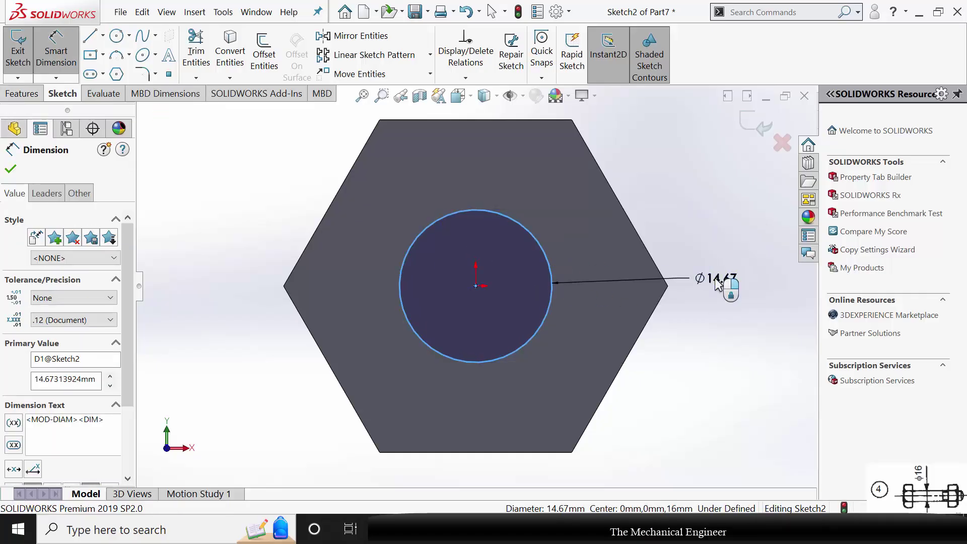
{"action": "type", "text": "16"}
{"action": "key", "text": "Return"}
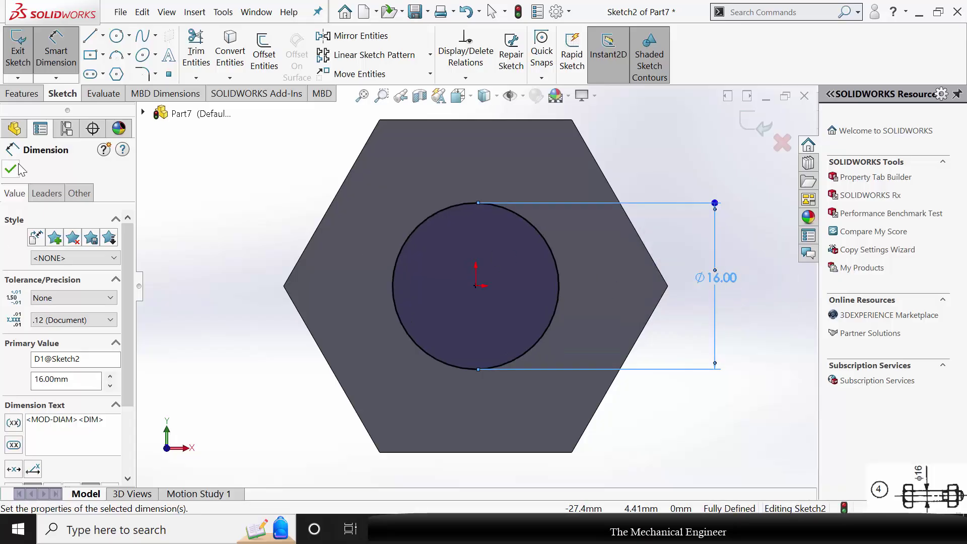
{"action": "left_click", "coordinate": [18, 169]}
- Extrude the 16 mm circle as a Blind boss 68 mm deep, merged with the head, to form the bolt shank
{"action": "left_click", "coordinate": [22, 93]}
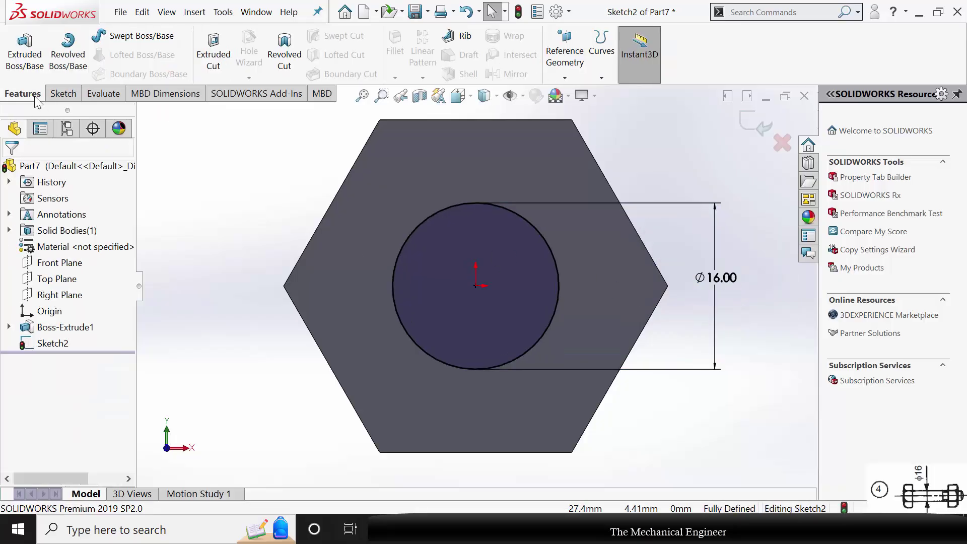
{"action": "left_click", "coordinate": [24, 53]}
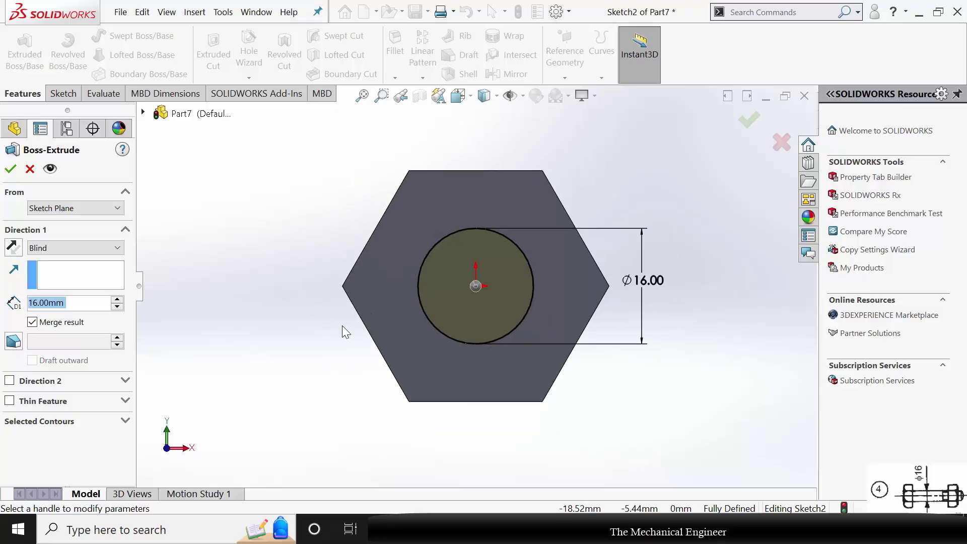
{"action": "type", "text": "68"}
{"action": "key", "text": "Return"}
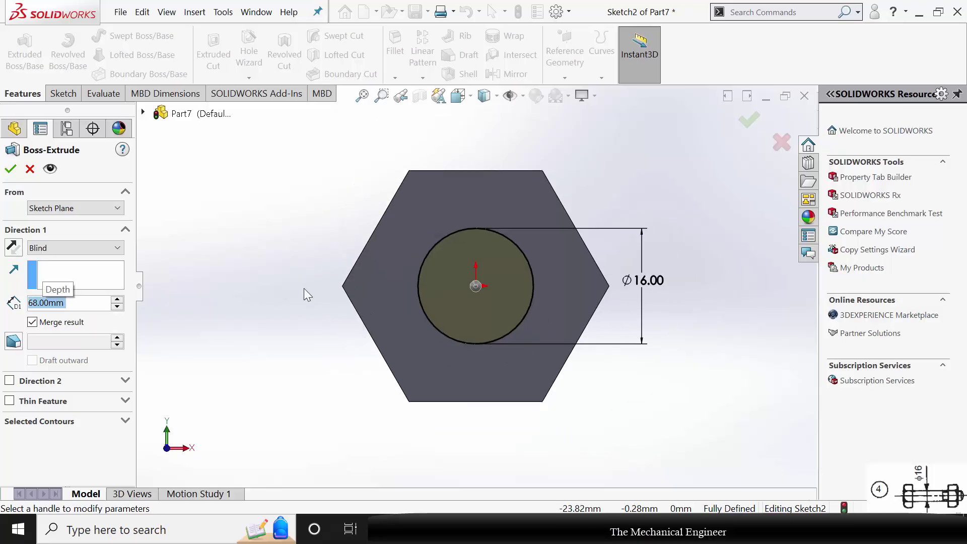
{"action": "middle_click_drag", "start_coordinate": [304, 288], "coordinate": [600, 301]}
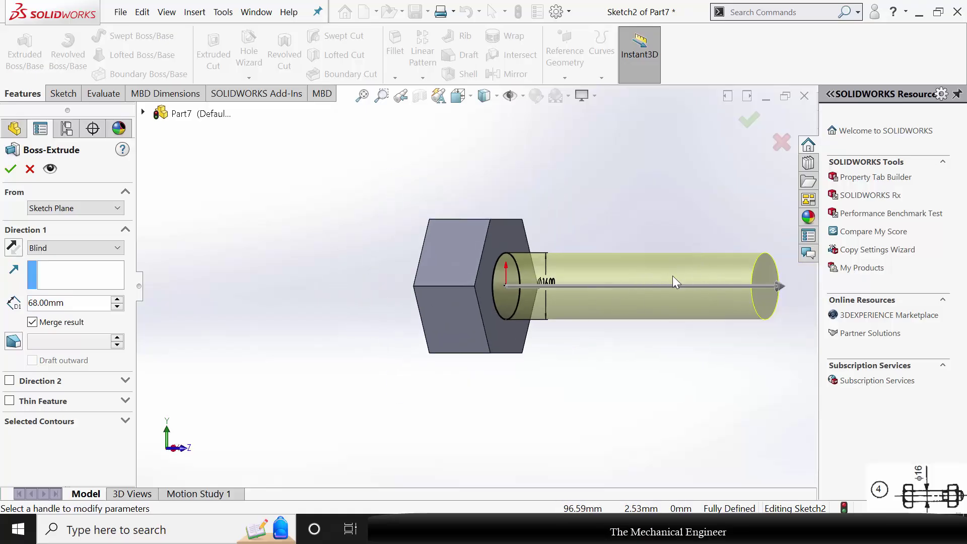
{"action": "scroll", "coordinate": [681, 244], "scroll_direction": "down", "scroll_amount": 2}
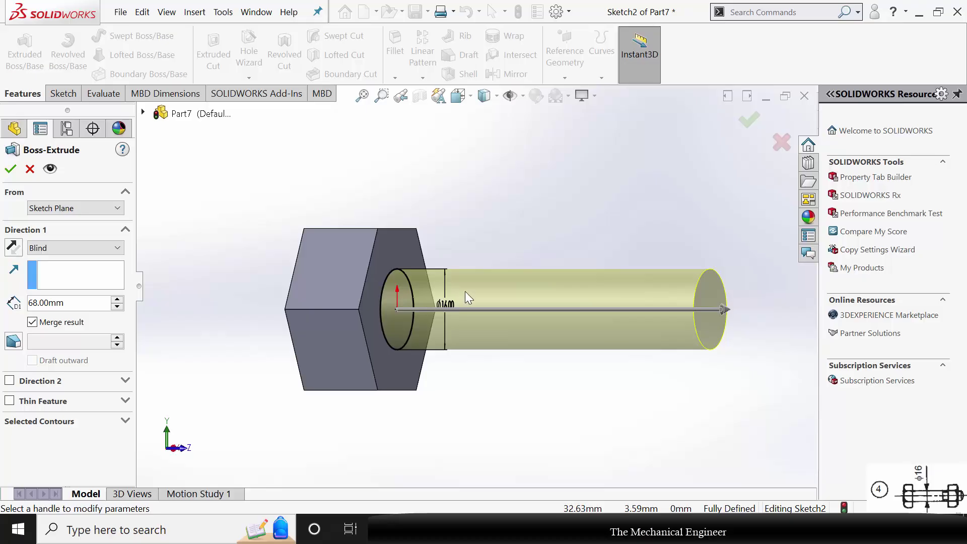
{"action": "left_click", "coordinate": [19, 168]}
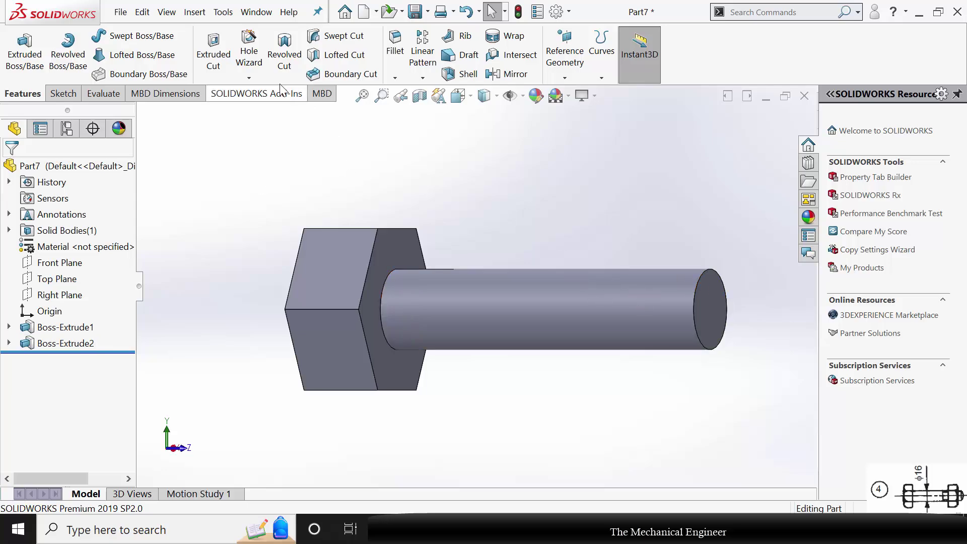
- Cut a Blind thread 20 mm deep from the circular edge at the shank's free end, keeping the Metric Die M8x1.25 specification
{"action": "left_click", "coordinate": [249, 77]}
{"action": "left_click", "coordinate": [285, 134]}
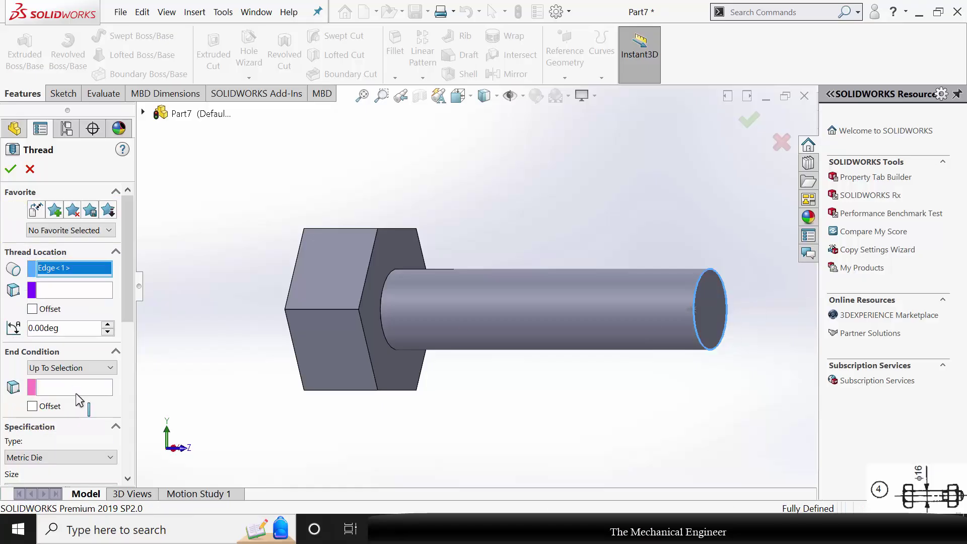
{"action": "left_click", "coordinate": [88, 367]}
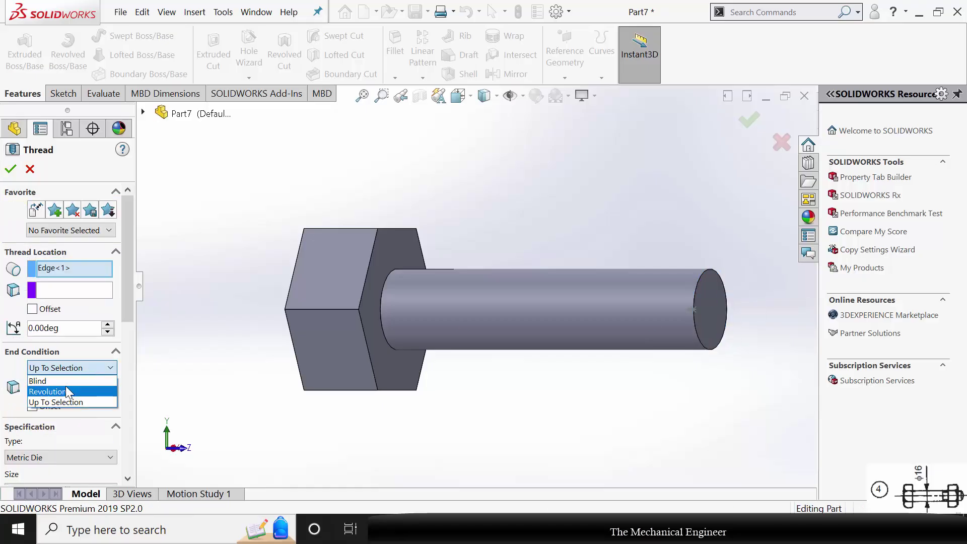
{"action": "key", "text": "Up"}
{"action": "key", "text": "Up"}
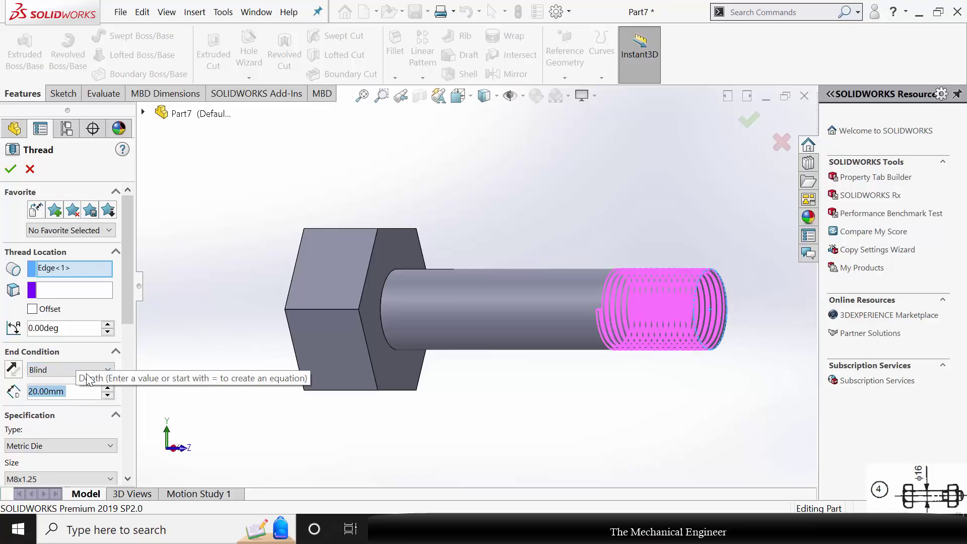
{"action": "scroll", "coordinate": [123, 282], "scroll_direction": "down", "scroll_amount": 3}
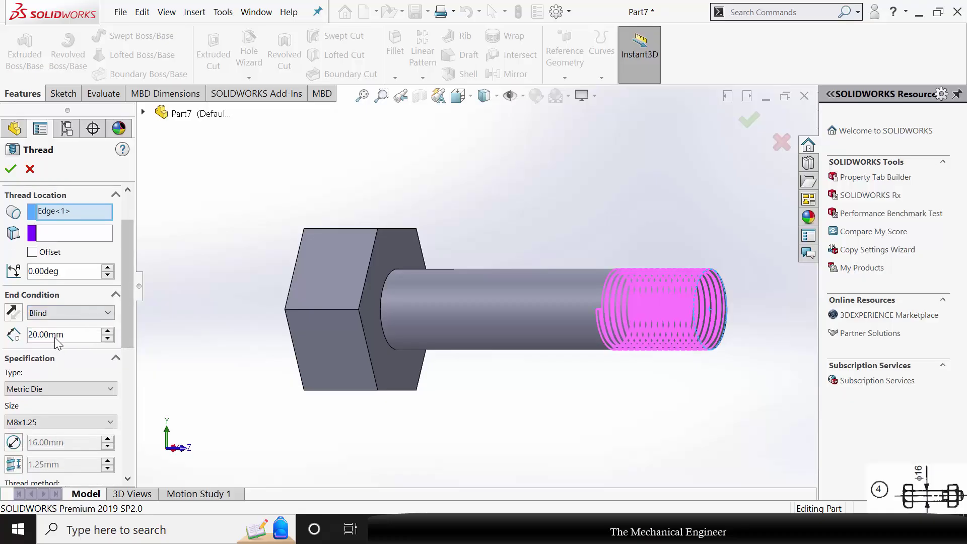
{"action": "scroll", "coordinate": [129, 294], "scroll_direction": "down", "scroll_amount": 10}
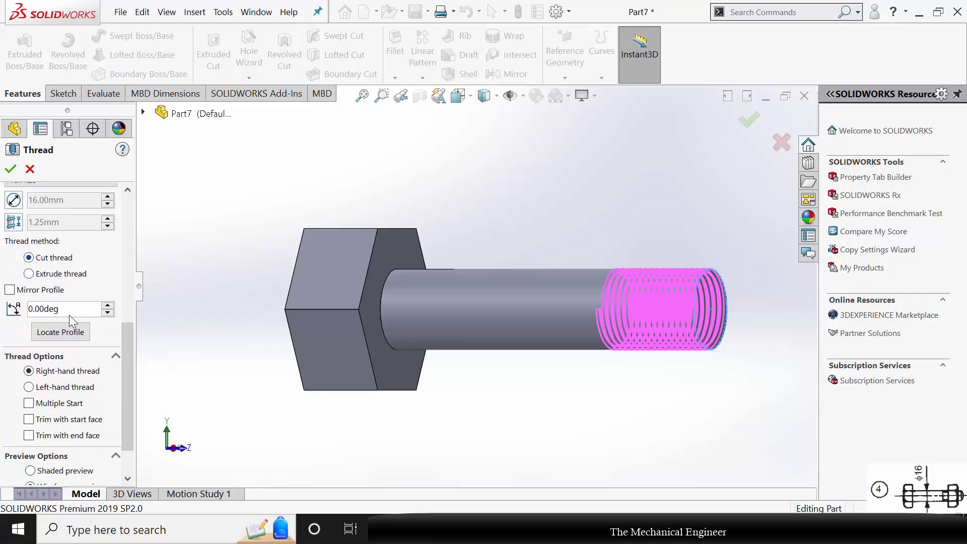
{"action": "left_click", "coordinate": [12, 170]}
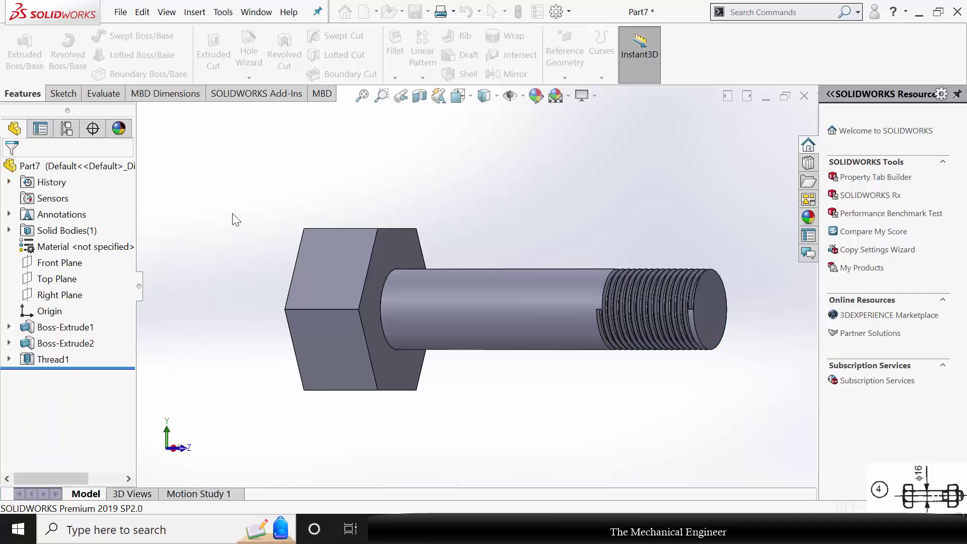
- Assign Plain Carbon Steel to the bolt, and save the part as 4.1 with a rebuild
{"action": "right_click", "coordinate": [55, 247]}
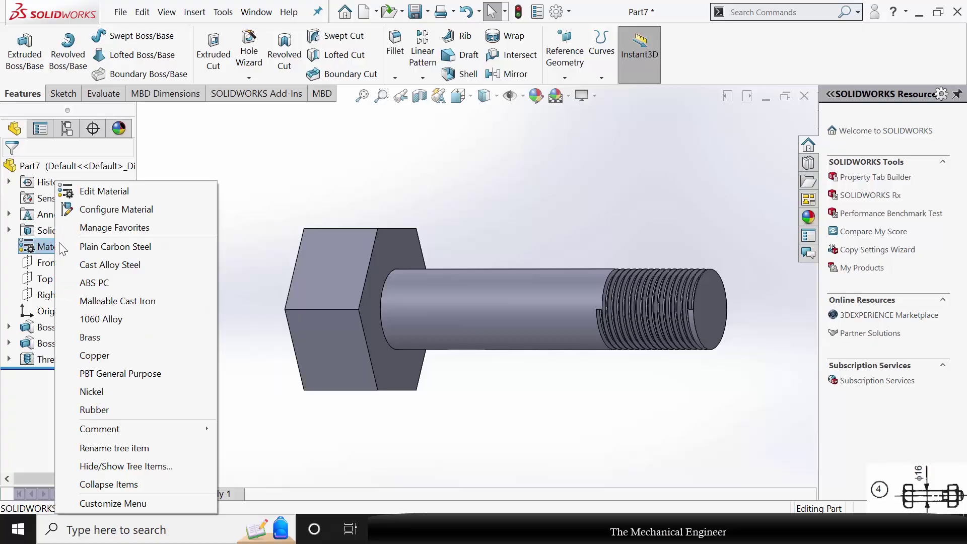
{"action": "left_click", "coordinate": [122, 249]}
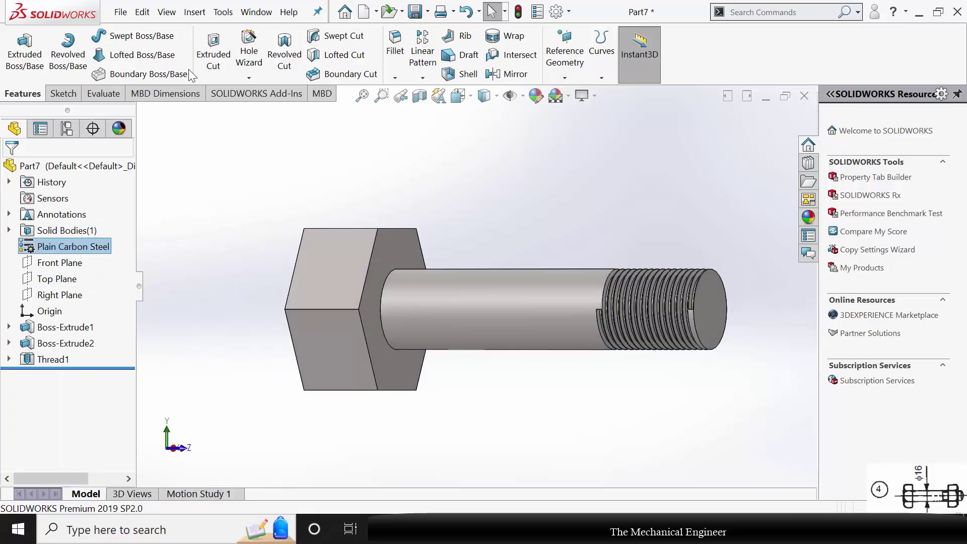
{"action": "left_click", "coordinate": [121, 12]}
{"action": "left_click", "coordinate": [151, 176]}
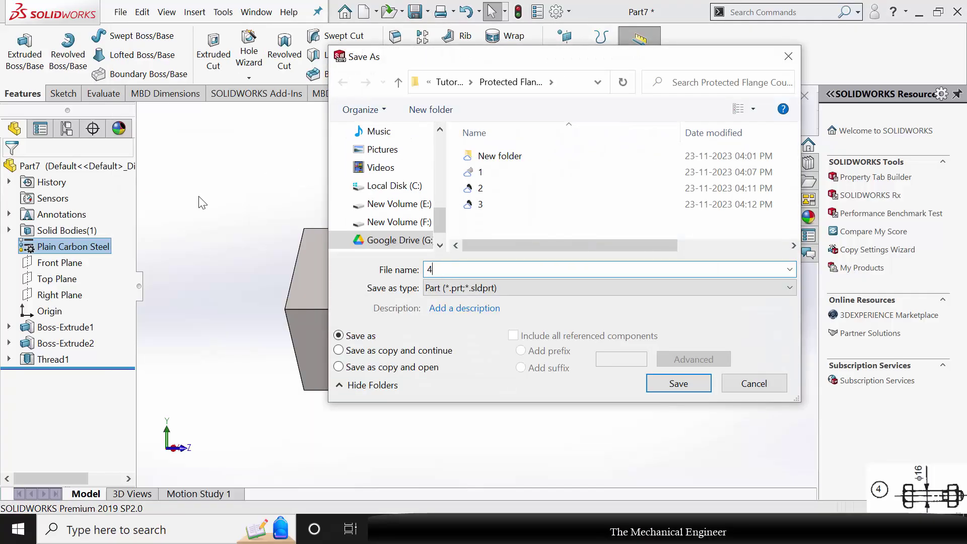
{"action": "key", "text": "Return"}
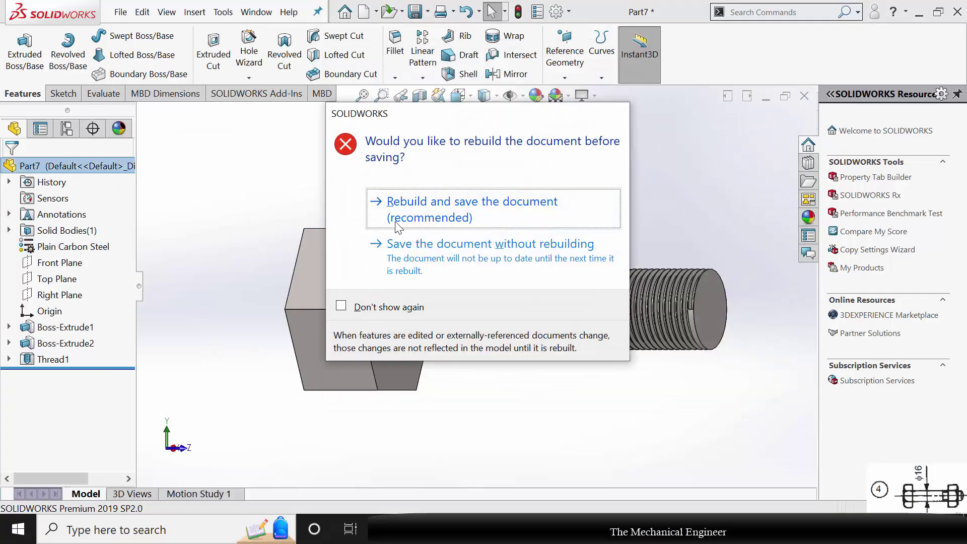
{"action": "left_click", "coordinate": [398, 222]}
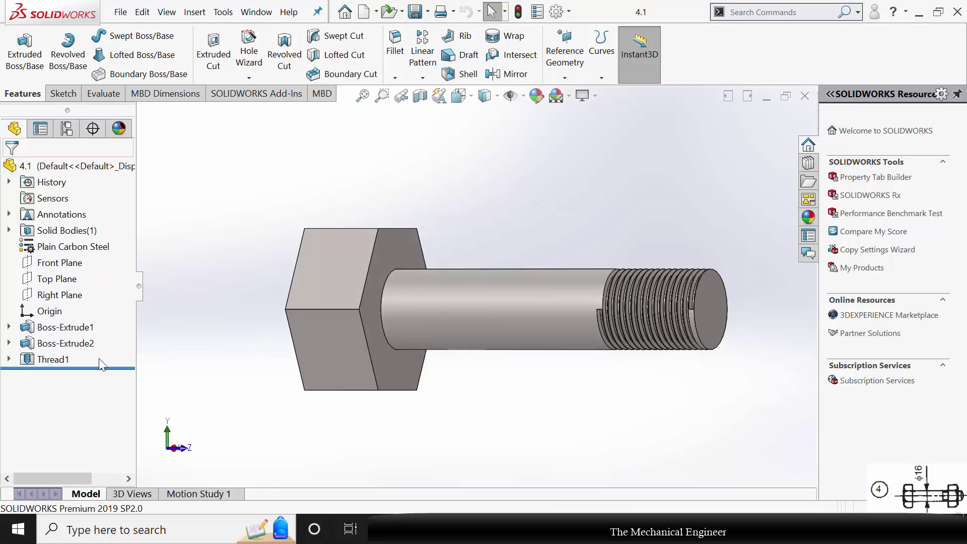
- Delete the thread and the shank extrusion, keeping the hexagonal head and the shank's circle sketch
{"action": "left_click", "coordinate": [53, 361]}
{"action": "key", "text": "Delete"}
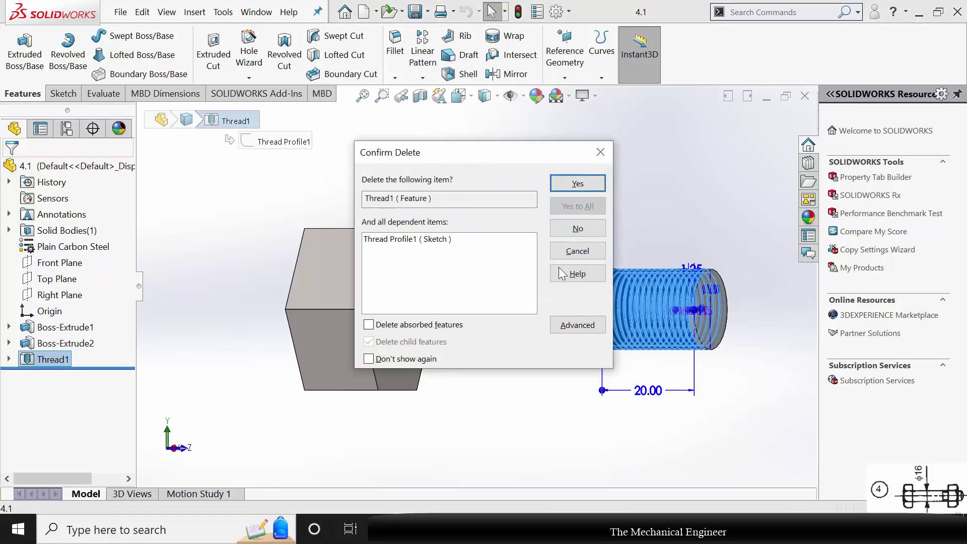
{"action": "left_click", "coordinate": [577, 184]}
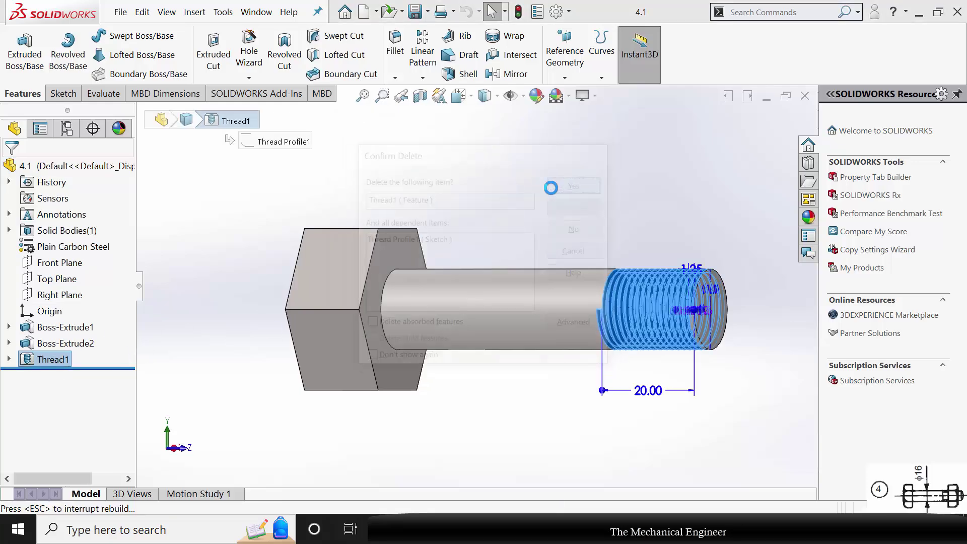
{"action": "left_click", "coordinate": [71, 344]}
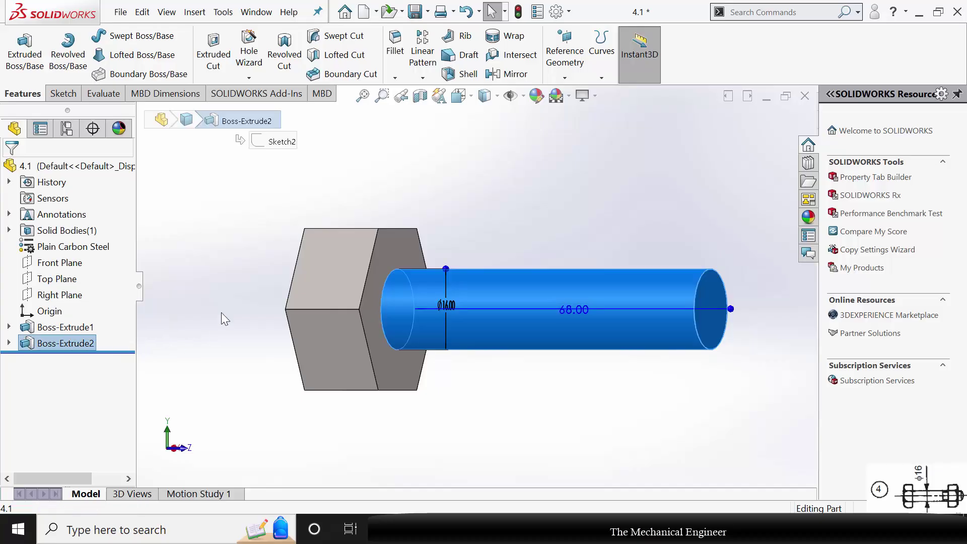
{"action": "key", "text": "Delete"}
{"action": "left_click", "coordinate": [578, 184]}
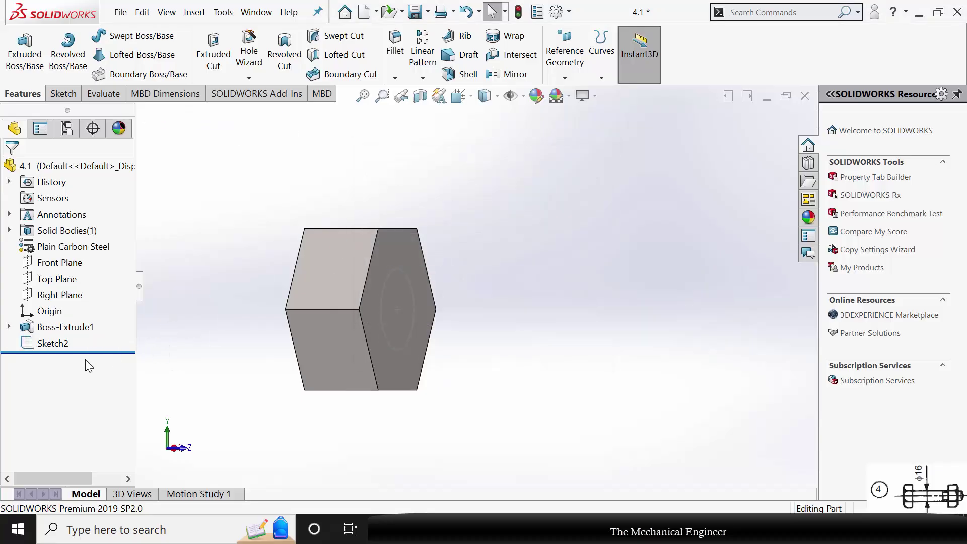
- Cut a hole through the hexagonal body from the existing 16 mm circle sketch, using the Through All - Both end condition
{"action": "left_click", "coordinate": [38, 345]}
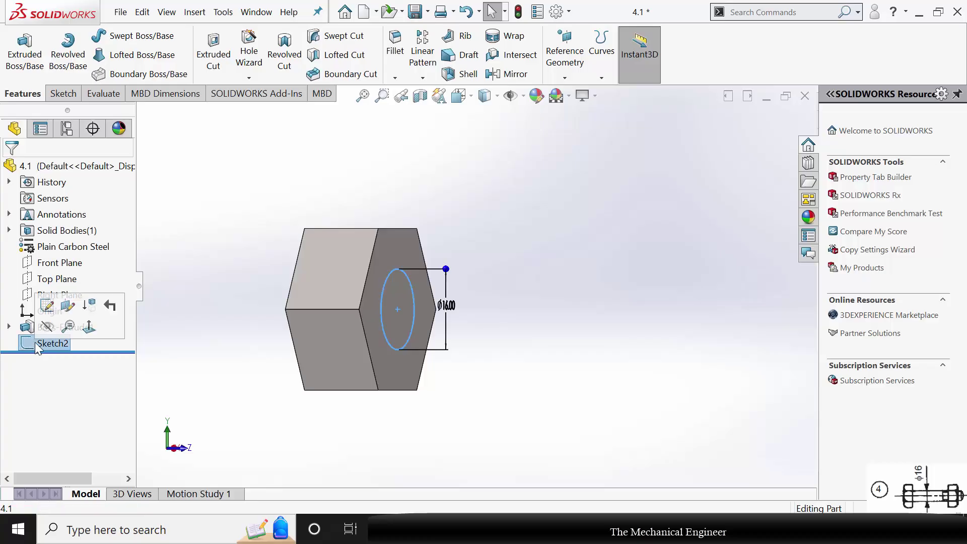
{"action": "left_click", "coordinate": [46, 305]}
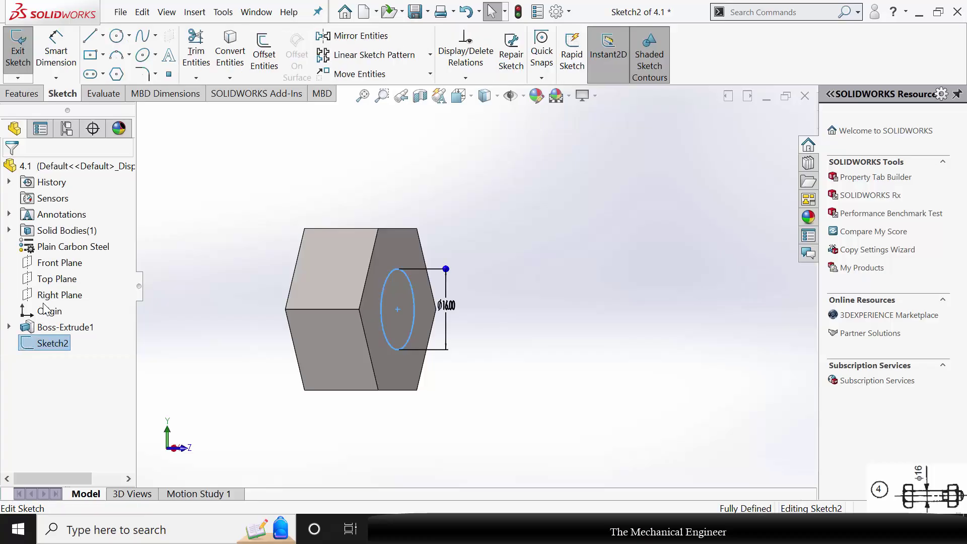
{"action": "left_click", "coordinate": [22, 94]}
{"action": "left_click", "coordinate": [213, 56]}
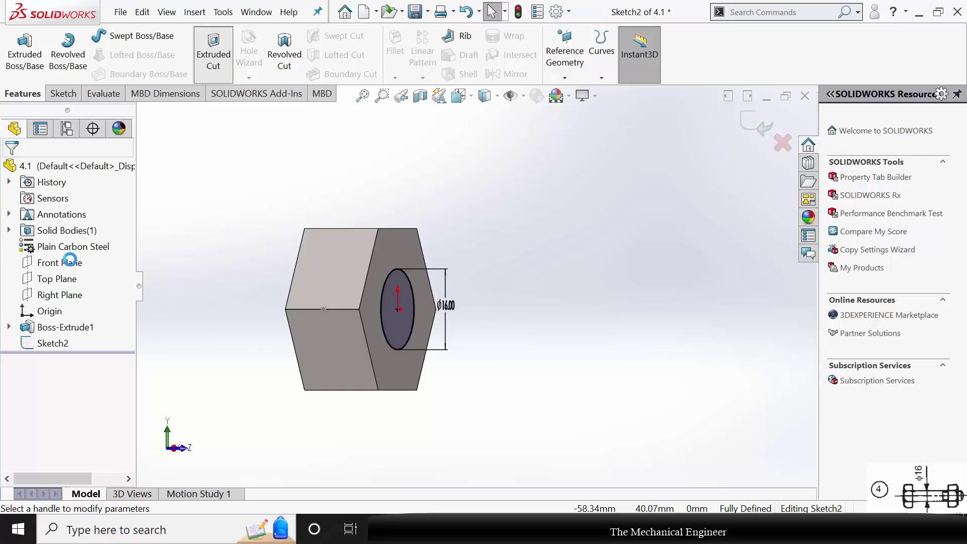
{"action": "left_click", "coordinate": [86, 248]}
{"action": "left_click", "coordinate": [77, 277]}
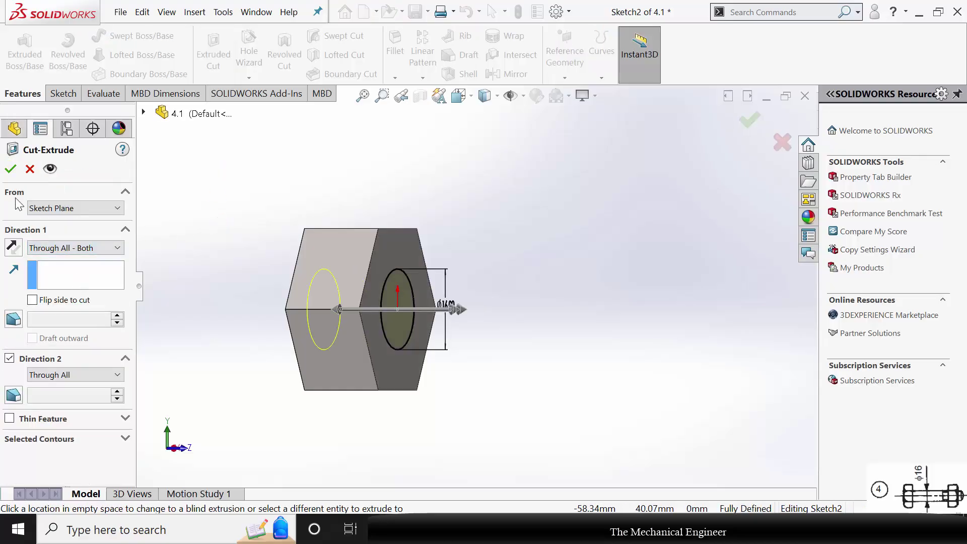
{"action": "left_click", "coordinate": [10, 169]}
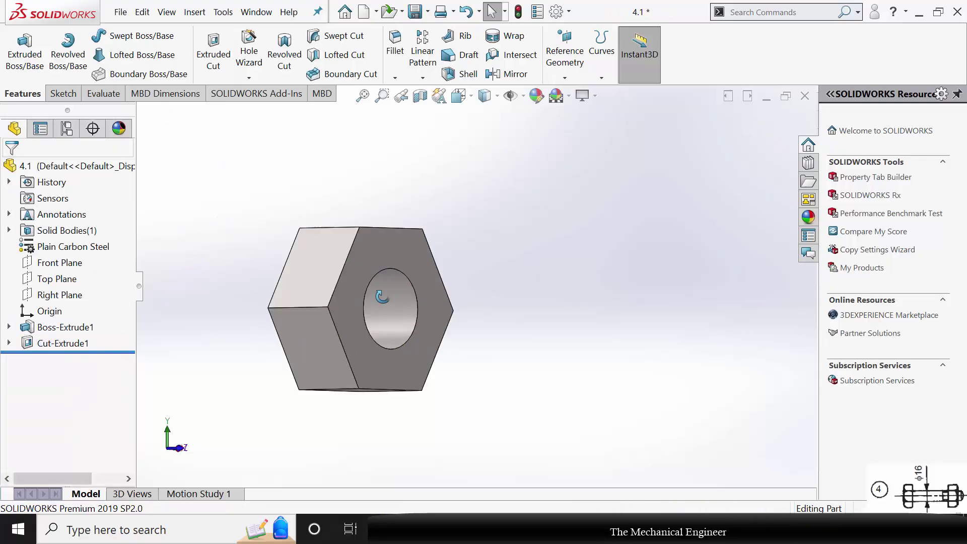
- Define a thread in the nut's hole from its front circular edge, ending Up To Selection at the opposite hexagonal face
{"action": "middle_click_drag", "start_coordinate": [381, 296], "coordinate": [397, 316]}
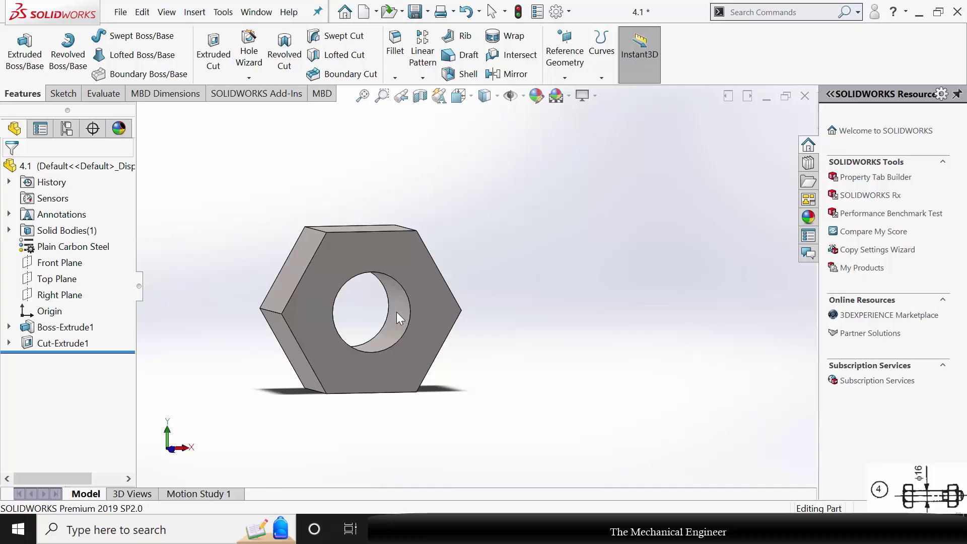
{"action": "left_click", "coordinate": [248, 78]}
{"action": "left_click", "coordinate": [266, 129]}
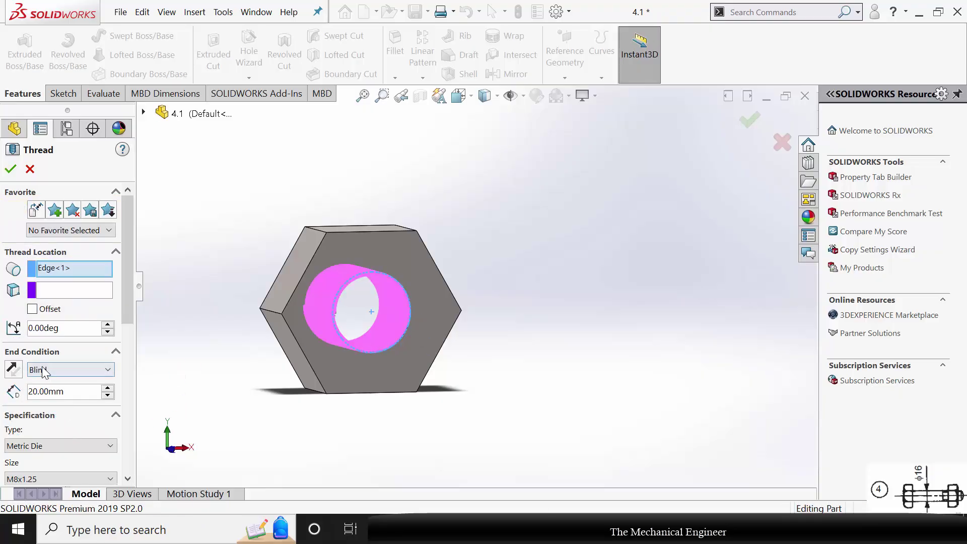
{"action": "left_click", "coordinate": [59, 372]}
{"action": "left_click", "coordinate": [84, 404]}
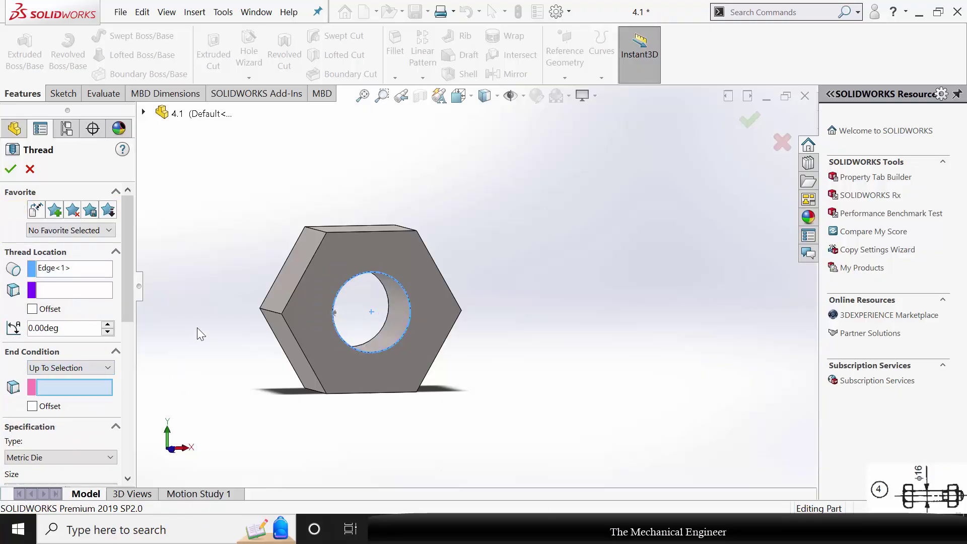
{"action": "middle_click_drag", "start_coordinate": [197, 328], "coordinate": [301, 353]}
{"action": "left_click", "coordinate": [345, 264]}
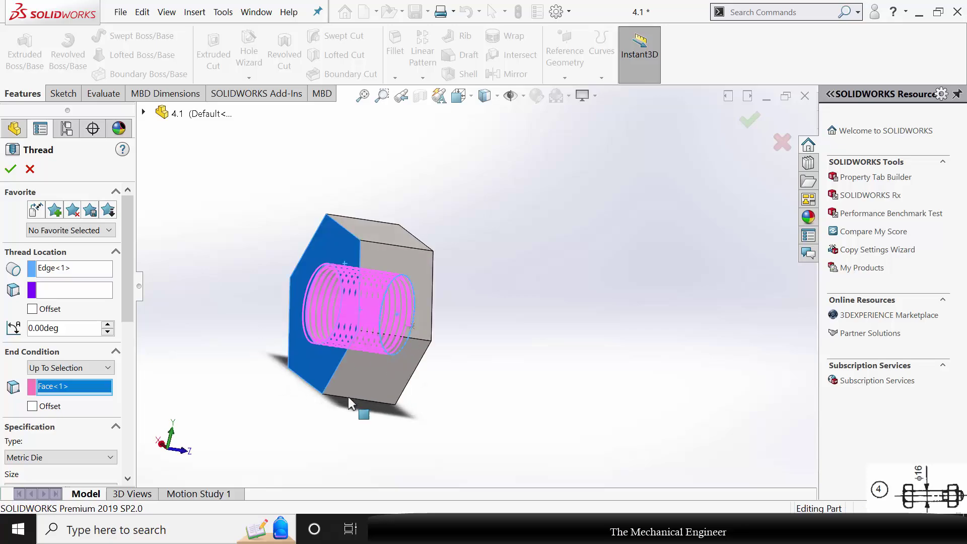
- Create the nut's thread with the Extrude thread method, trimmed with the start and end faces
{"action": "left_click_drag", "start_coordinate": [132, 292], "coordinate": [132, 366]}
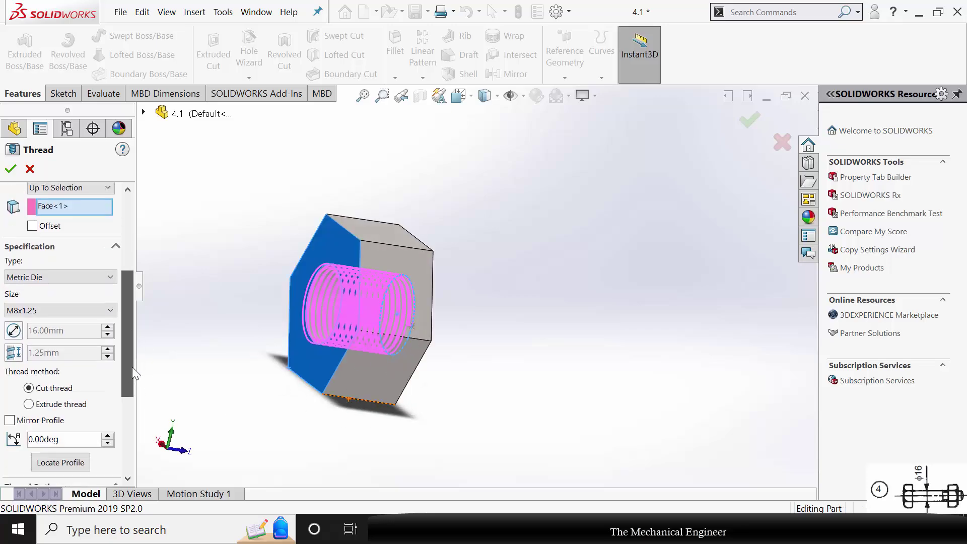
{"action": "left_click", "coordinate": [56, 402]}
{"action": "left_click_drag", "start_coordinate": [130, 324], "coordinate": [129, 409]}
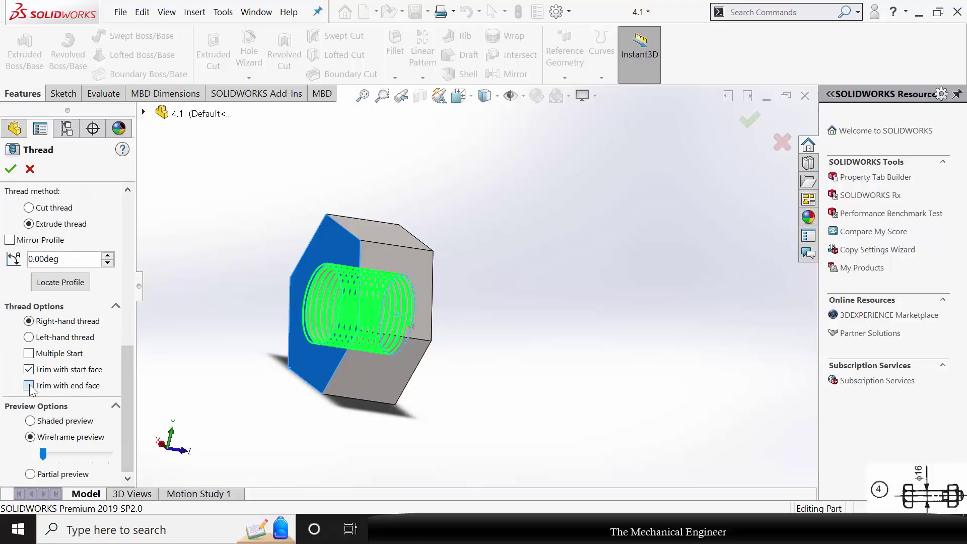
{"action": "left_click", "coordinate": [10, 169]}
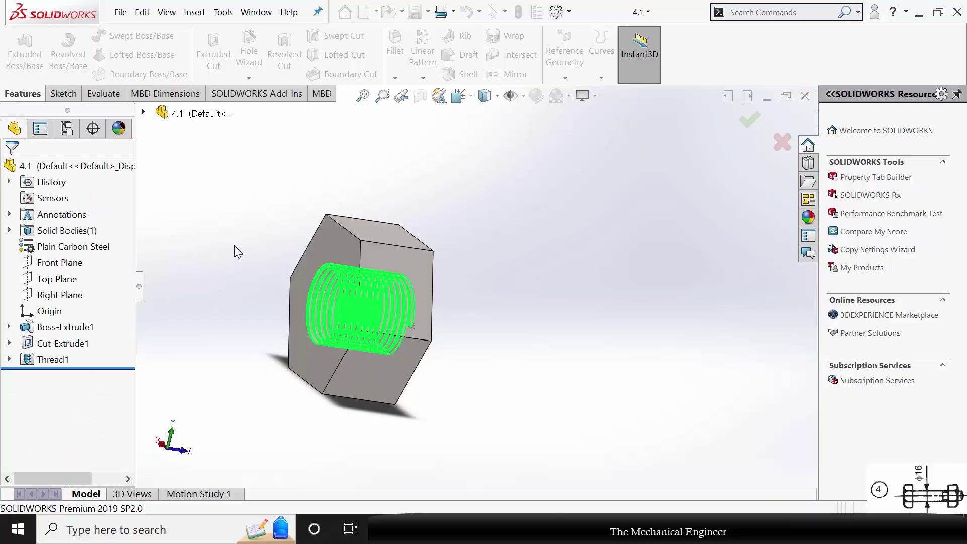
- Save the threaded nut as a separate part file named 4.2 with a rebuild, and close it
{"action": "left_click", "coordinate": [121, 12]}
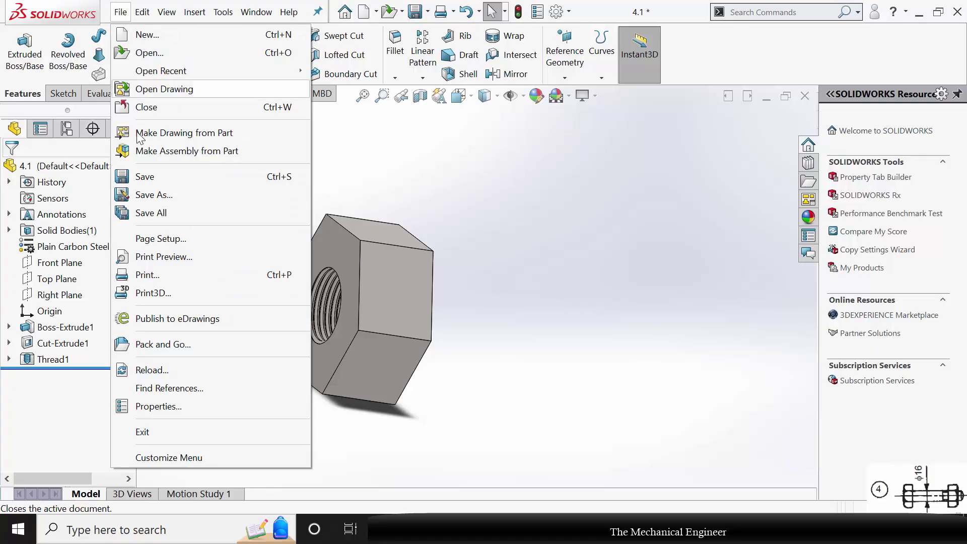
{"action": "left_click", "coordinate": [153, 198]}
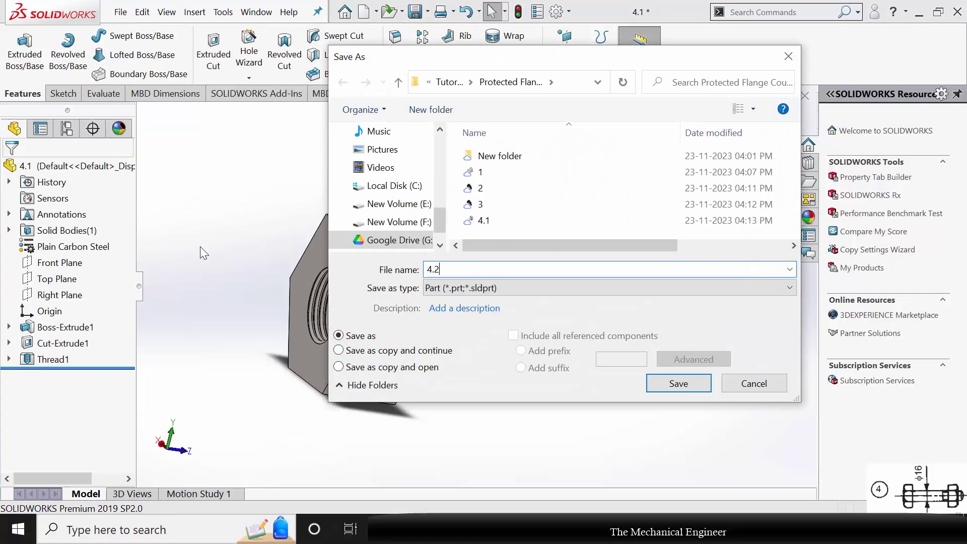
{"action": "key", "text": "Return"}
{"action": "left_click", "coordinate": [400, 216]}
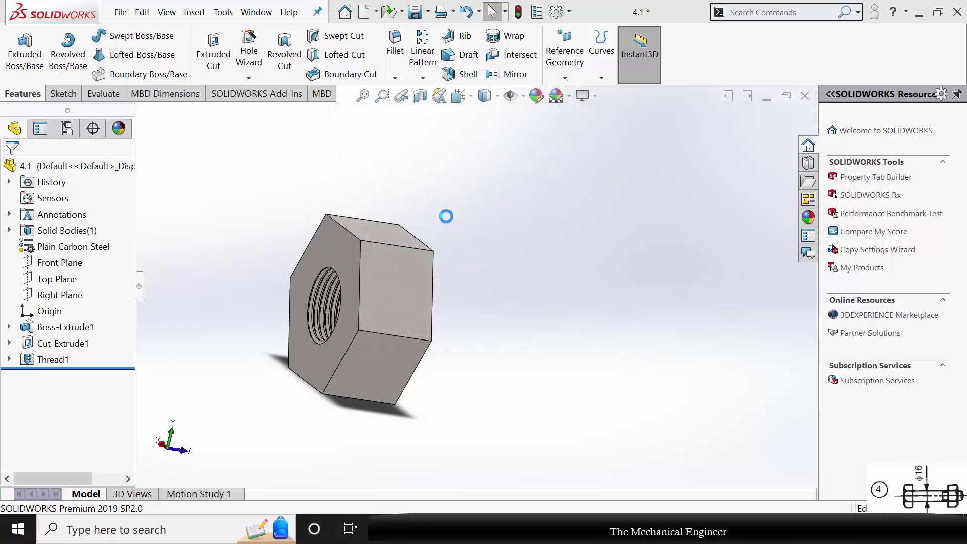
{"action": "left_click", "coordinate": [803, 96]}
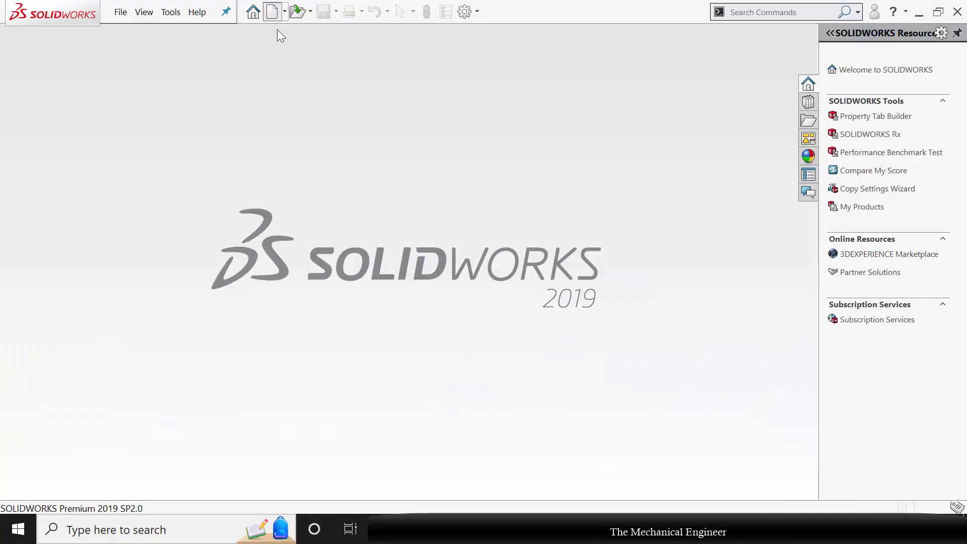
- Create a new part and start a sketch on the Front Plane
{"action": "left_click", "coordinate": [272, 11]}
{"action": "left_click", "coordinate": [548, 419]}
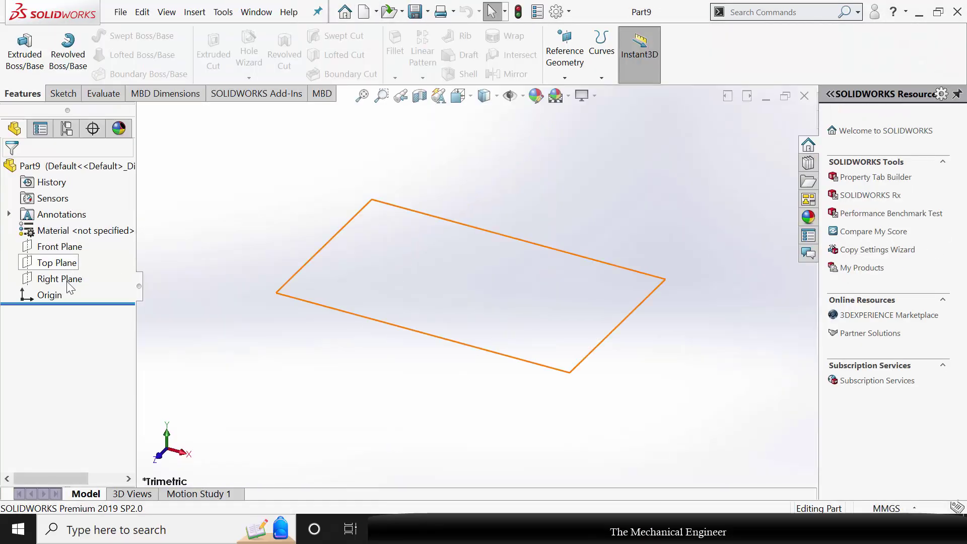
{"action": "left_click", "coordinate": [56, 248]}
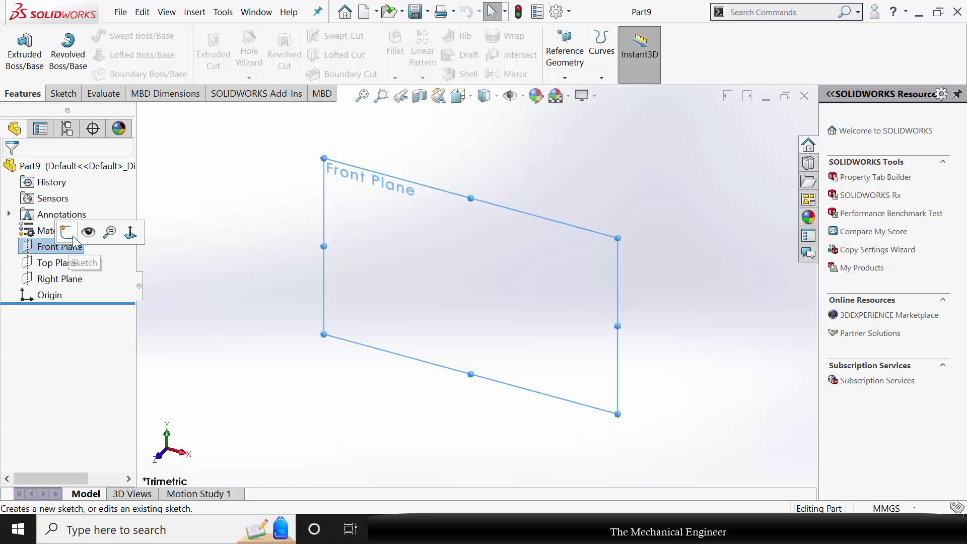
{"action": "left_click", "coordinate": [73, 238]}
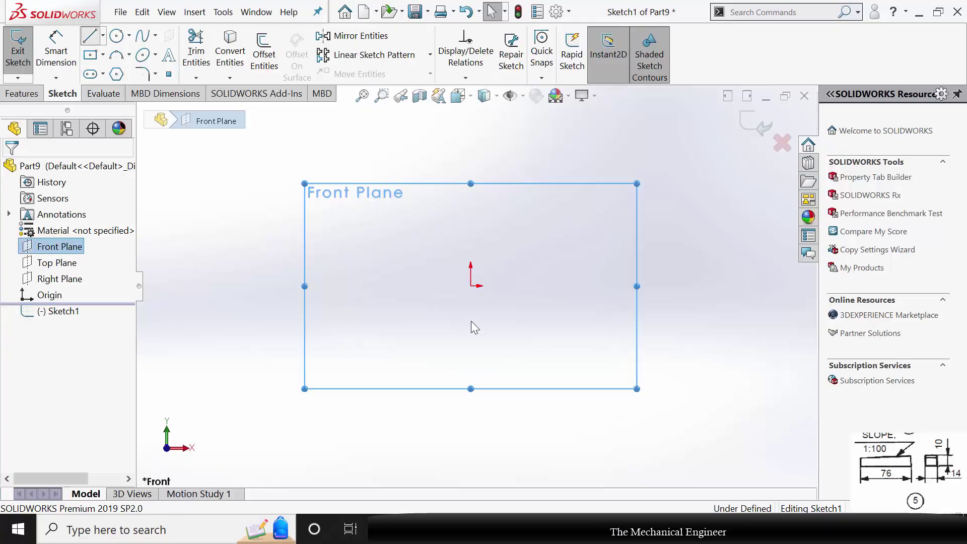
- Sketch a closed sloped-top profile from the origin, about 126 mm long and 18 to 38 mm high, plus a horizontal line from its taller corner
{"action": "key", "text": "l"}
{"action": "left_click", "coordinate": [470, 285]}
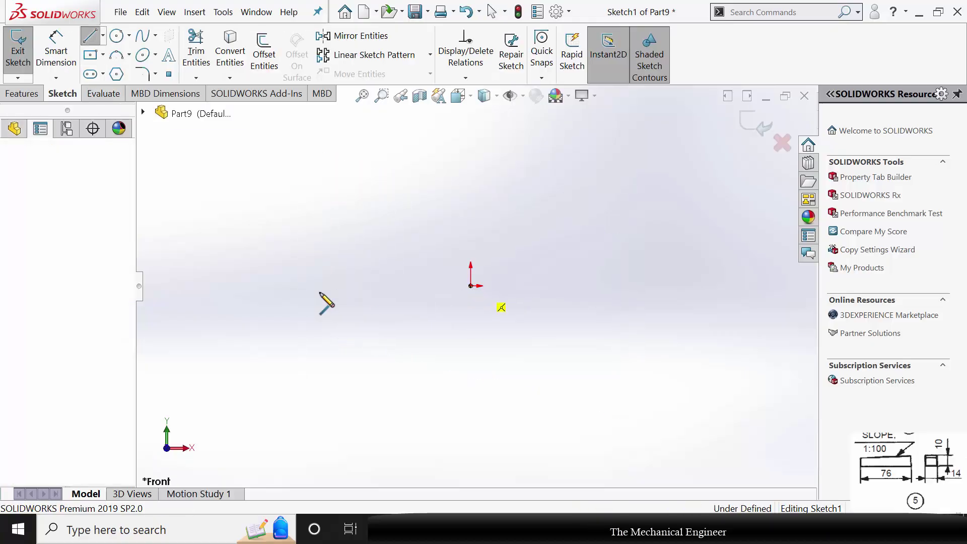
{"action": "left_click", "coordinate": [235, 285]}
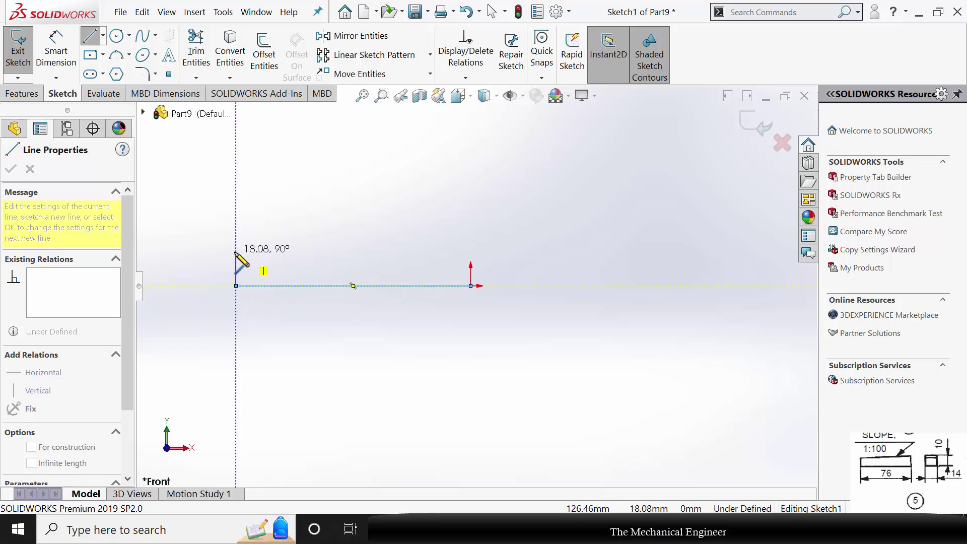
{"action": "left_click", "coordinate": [235, 251]}
{"action": "left_click", "coordinate": [471, 214]}
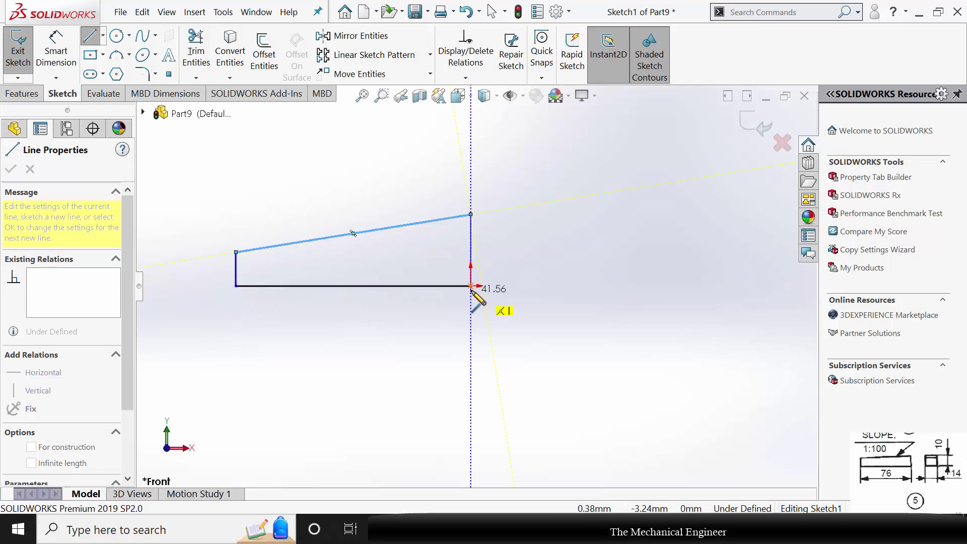
{"action": "left_click", "coordinate": [471, 286]}
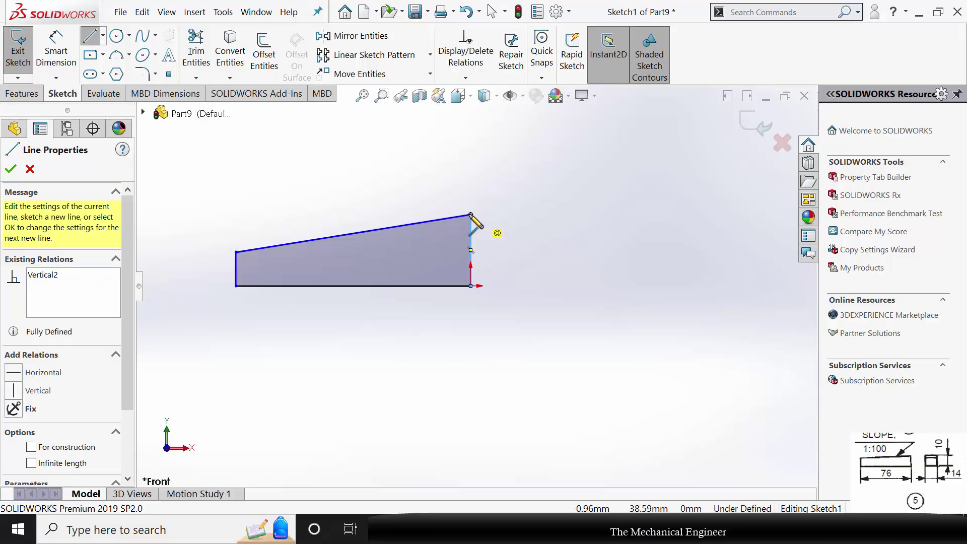
{"action": "left_click_drag", "start_coordinate": [471, 214], "coordinate": [308, 214]}
{"action": "key", "text": "Escape"}
- Dimension the profile's base at 76 mm and its vertical side at the origin at 10 mm
{"action": "left_click", "coordinate": [62, 69]}
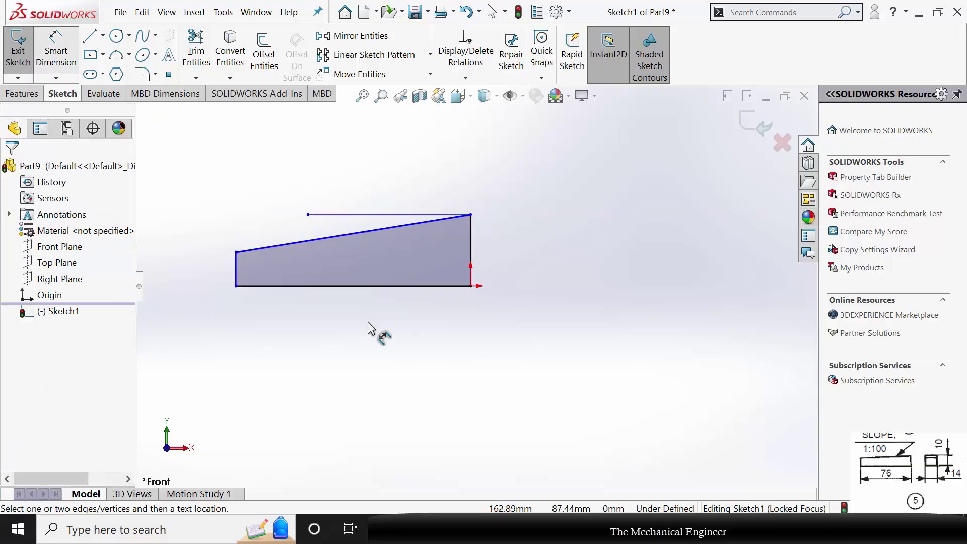
{"action": "left_click", "coordinate": [366, 286]}
{"action": "left_click", "coordinate": [362, 355]}
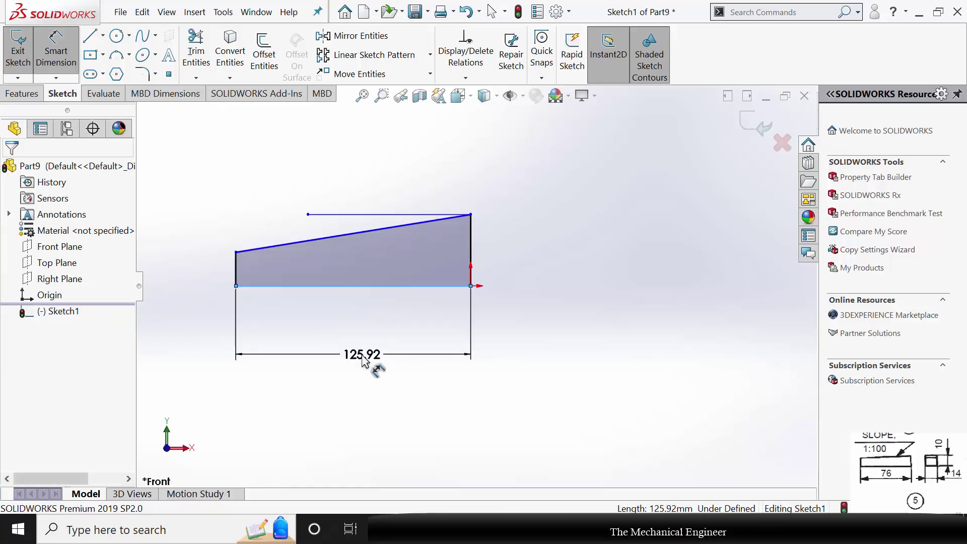
{"action": "type", "text": "76"}
{"action": "key", "text": "Return"}
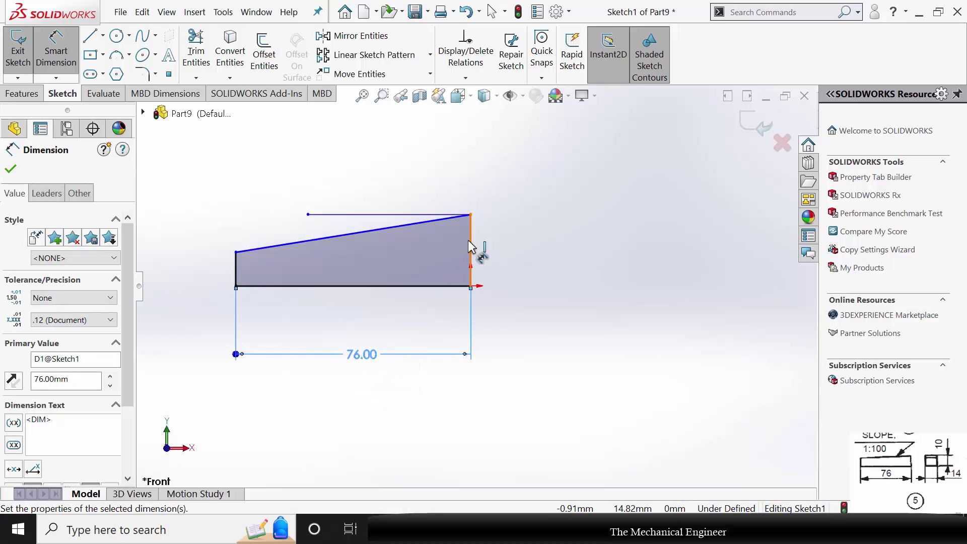
{"action": "left_click", "coordinate": [468, 247]}
{"action": "left_click", "coordinate": [534, 258]}
{"action": "type", "text": "10"}
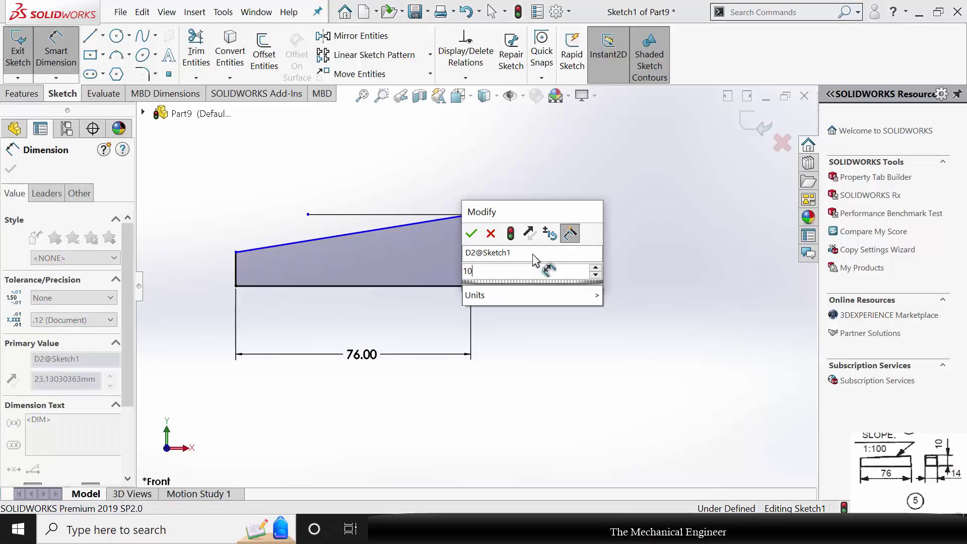
{"action": "key", "text": "Return"}
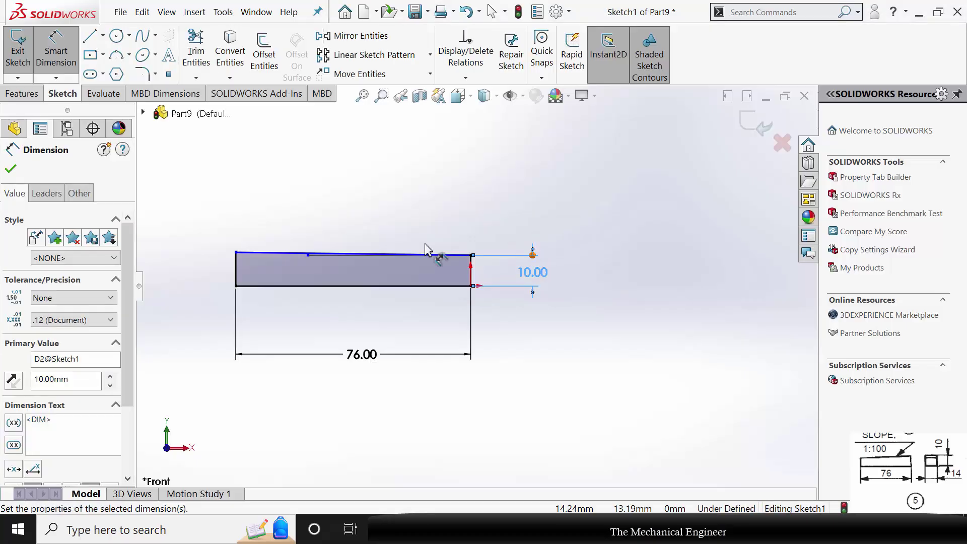
{"action": "scroll", "coordinate": [389, 264], "scroll_direction": "down", "scroll_amount": 1}
{"action": "key", "text": "Escape"}
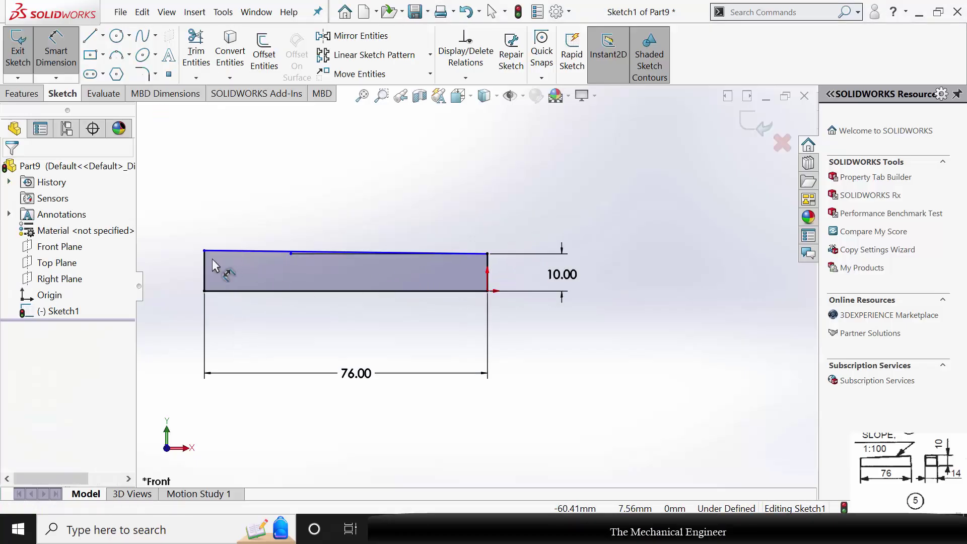
- Lower the profile's far upper corner to about 4.3 mm, and set the angle between the sloping edge and the horizontal line to 0.57°
{"action": "left_click_drag", "start_coordinate": [204, 250], "coordinate": [206, 277]}
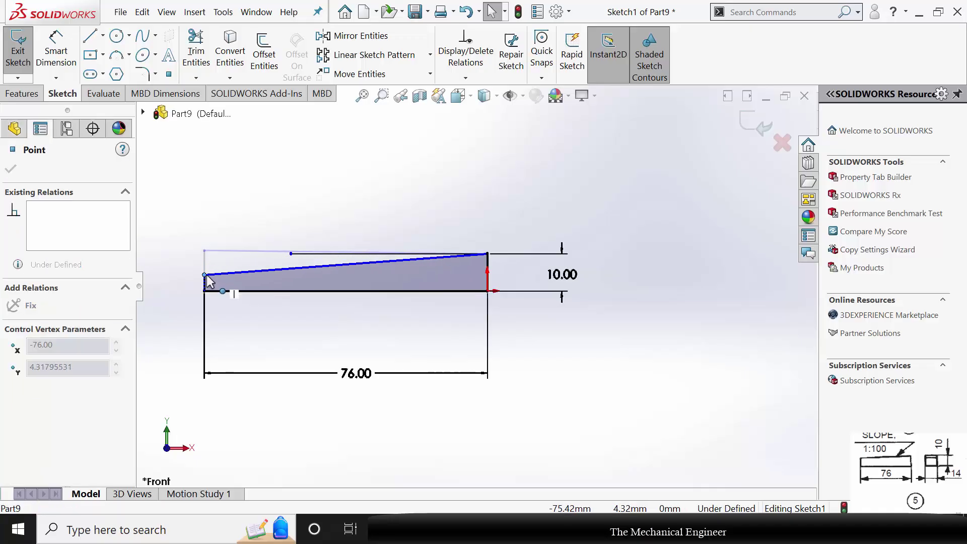
{"action": "left_click", "coordinate": [232, 330]}
{"action": "scroll", "coordinate": [355, 284], "scroll_direction": "down", "scroll_amount": 1}
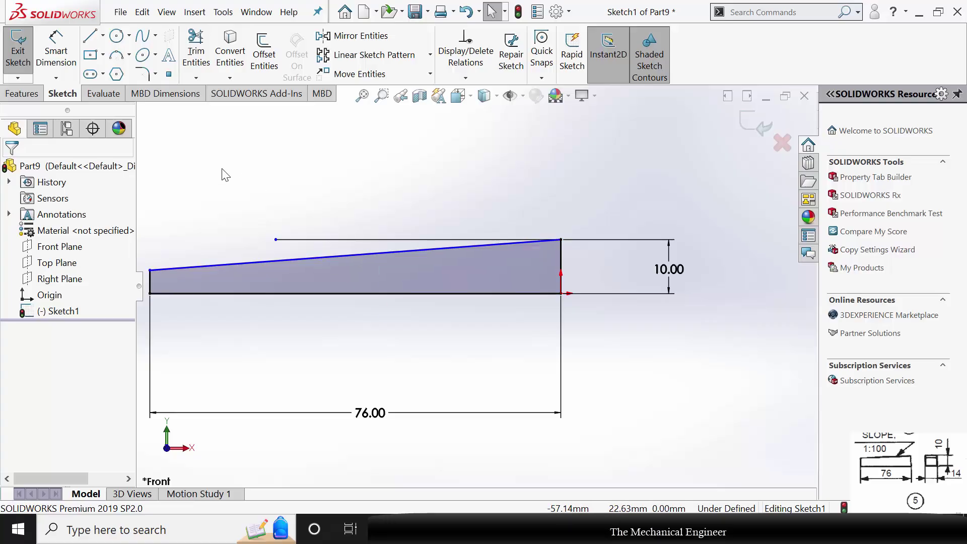
{"action": "left_click", "coordinate": [57, 50]}
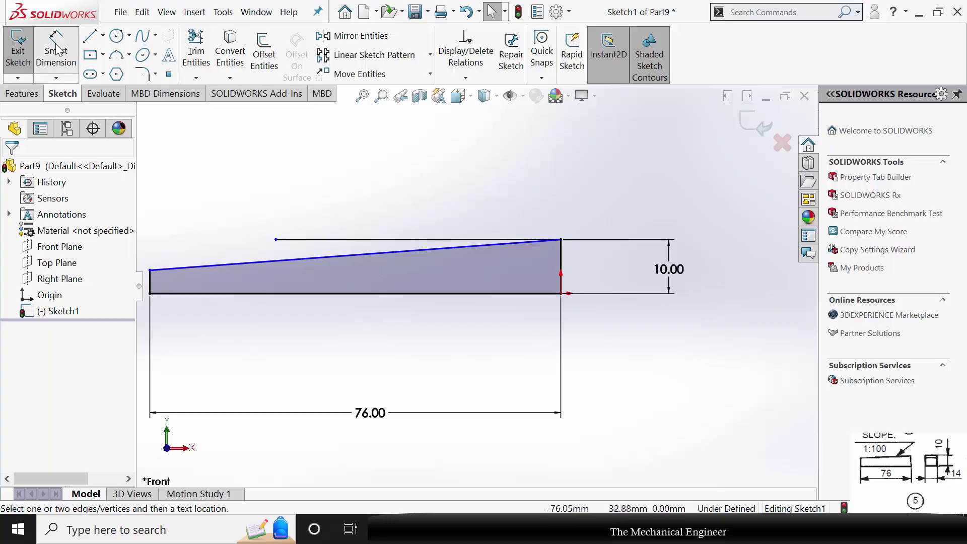
{"action": "left_click", "coordinate": [365, 240]}
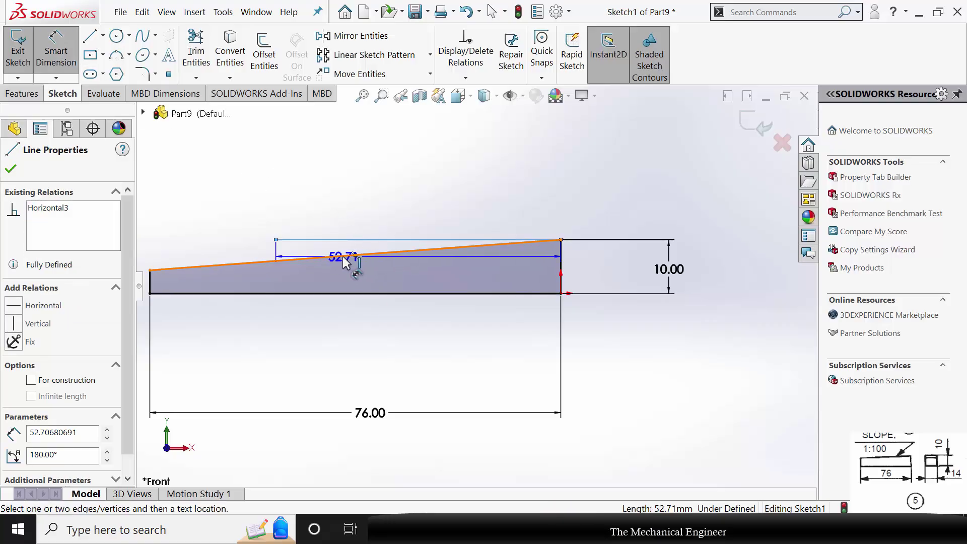
{"action": "left_click", "coordinate": [346, 256]}
{"action": "left_click", "coordinate": [233, 254]}
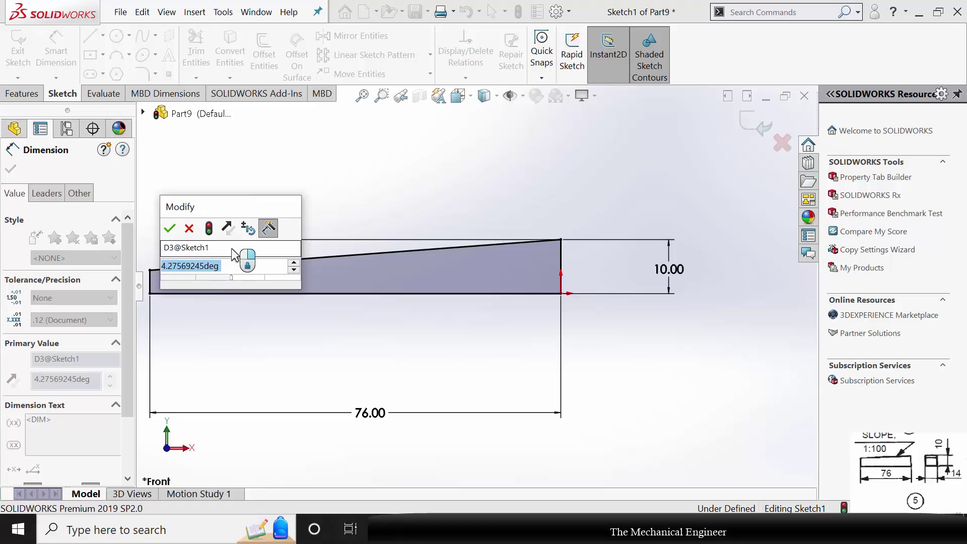
{"action": "type", "text": "0.57"}
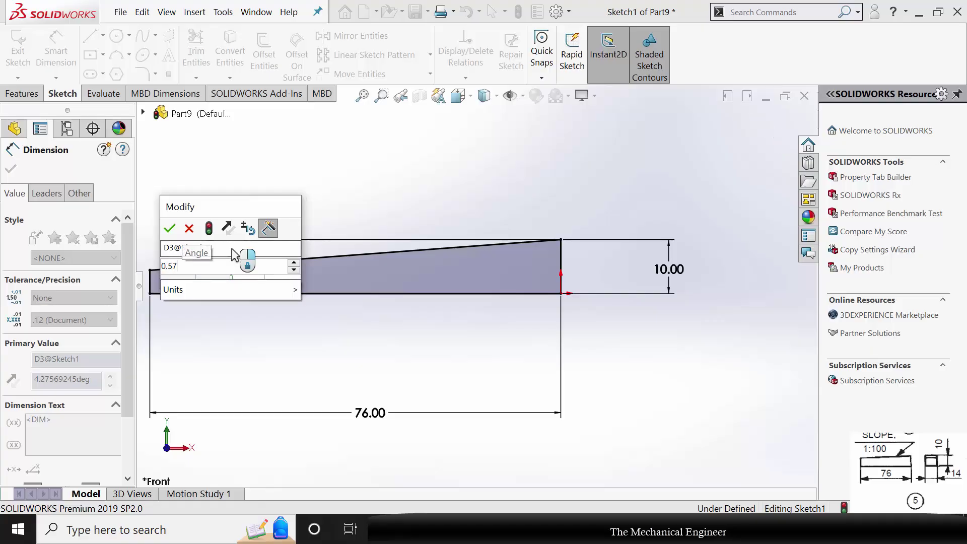
{"action": "key", "text": "Return"}
{"action": "key", "text": "Escape"}
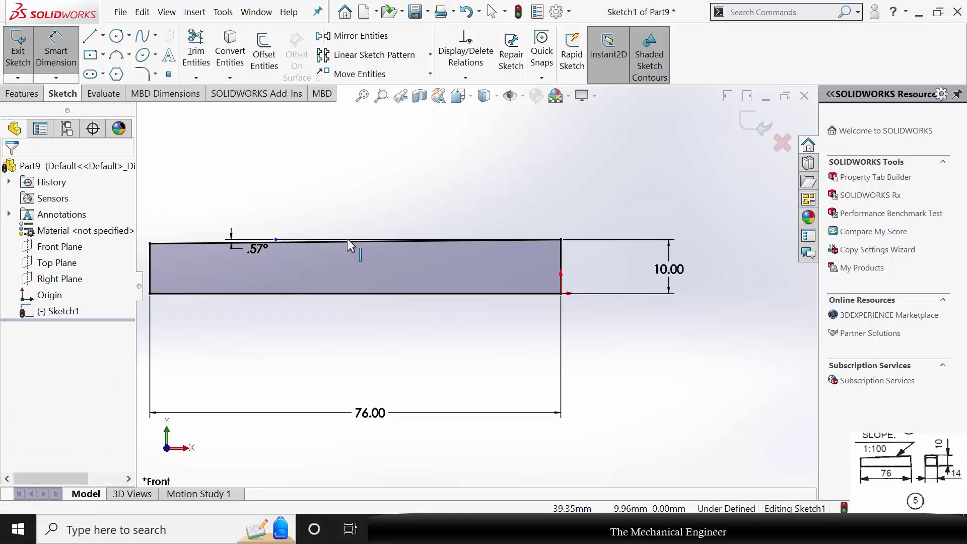
- Convert the horizontal reference line above the sloping edge to construction geometry
{"action": "scroll", "coordinate": [347, 240], "scroll_direction": "down", "scroll_amount": 5}
{"action": "left_click", "coordinate": [274, 274]}
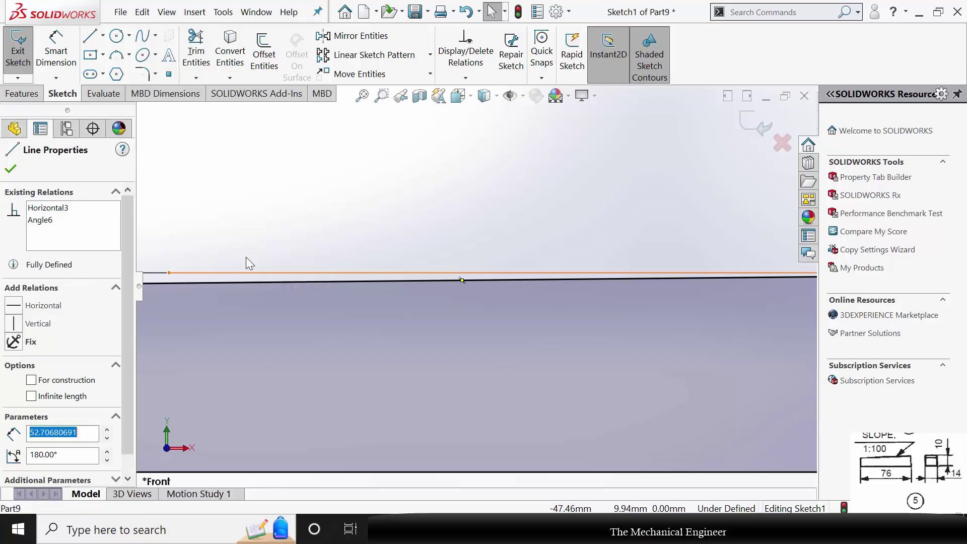
{"action": "left_click", "coordinate": [32, 380]}
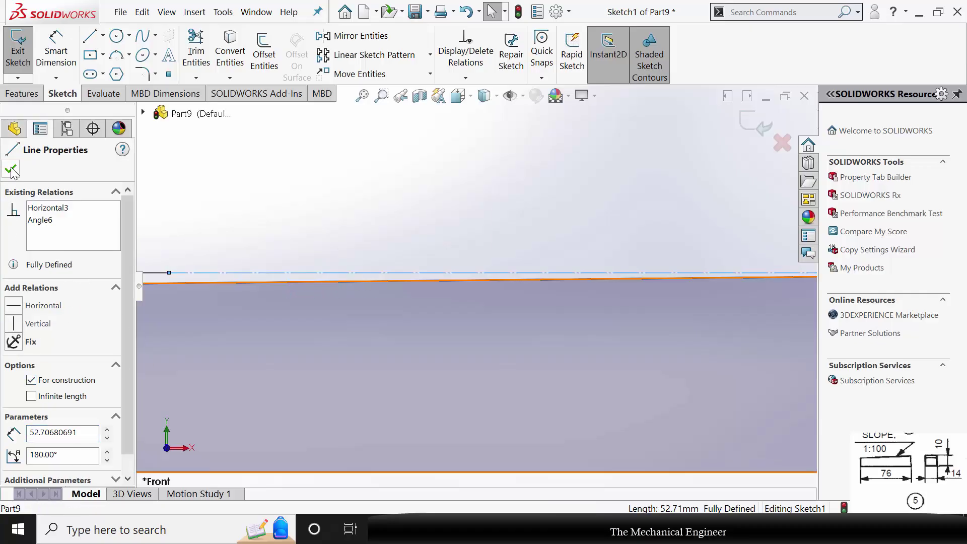
{"action": "left_click", "coordinate": [342, 304]}
{"action": "scroll", "coordinate": [246, 247], "scroll_direction": "up", "scroll_amount": 3}
- Extrude the tapered key profile 14 mm with a Blind end condition, and assign Plain Carbon Steel as its material
{"action": "left_click", "coordinate": [22, 94]}
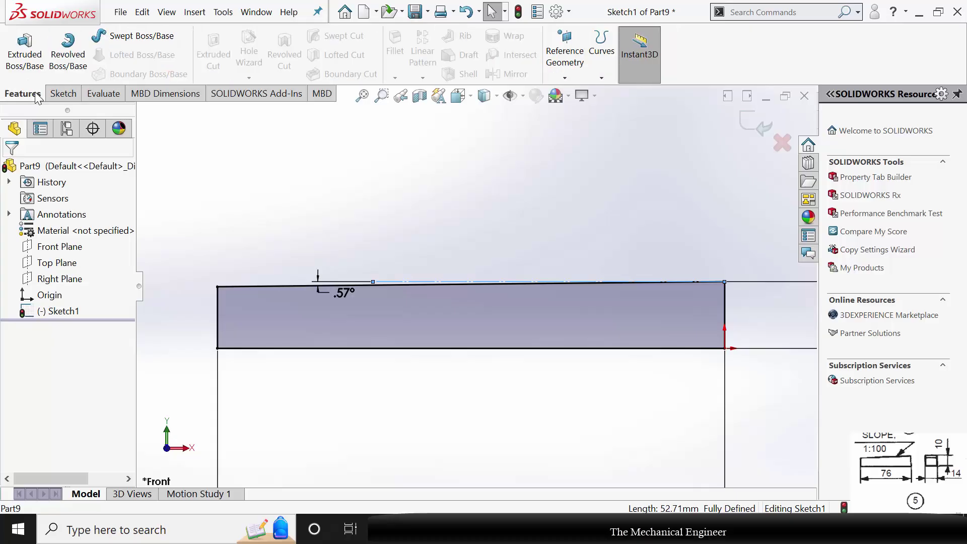
{"action": "left_click", "coordinate": [32, 59]}
{"action": "type", "text": "14"}
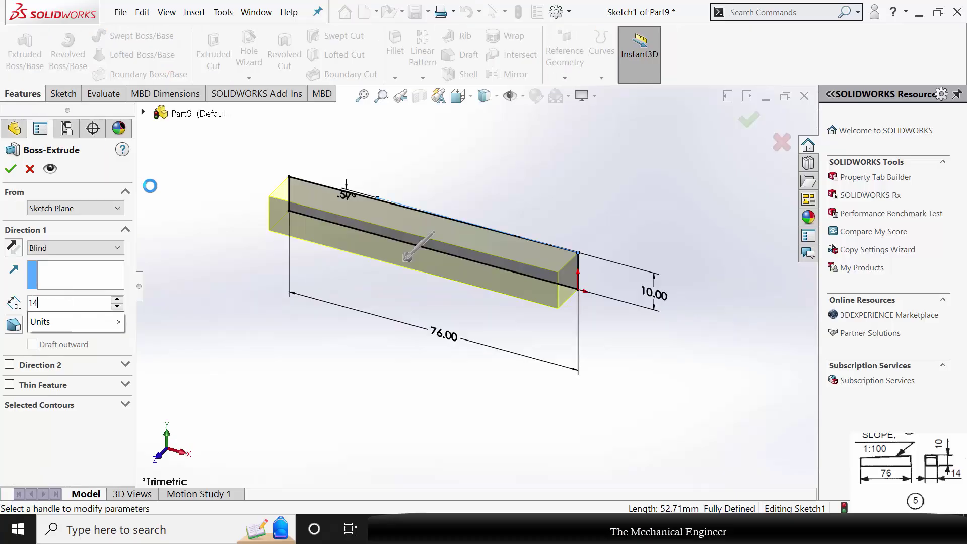
{"action": "key", "text": "Return"}
{"action": "left_click", "coordinate": [12, 171]}
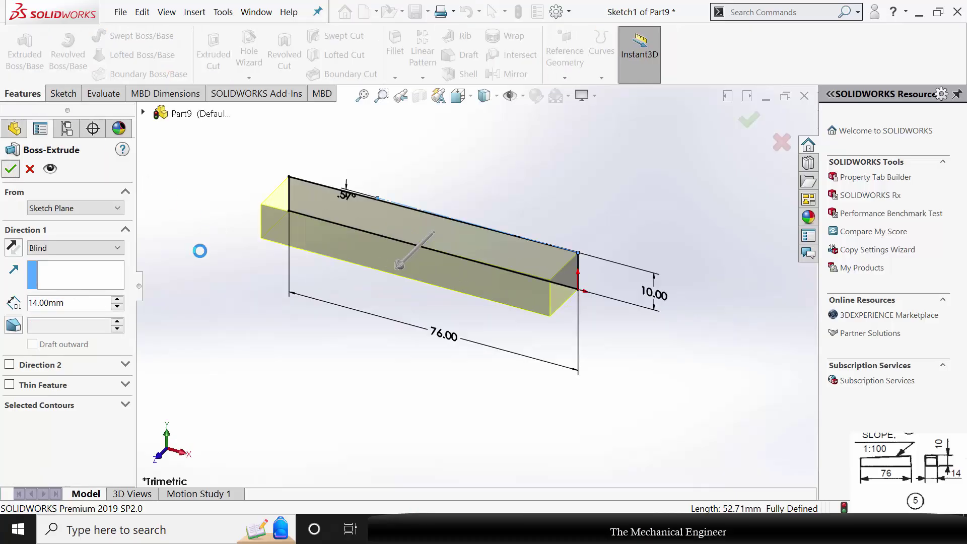
{"action": "right_click", "coordinate": [101, 247]}
{"action": "left_click", "coordinate": [148, 246]}
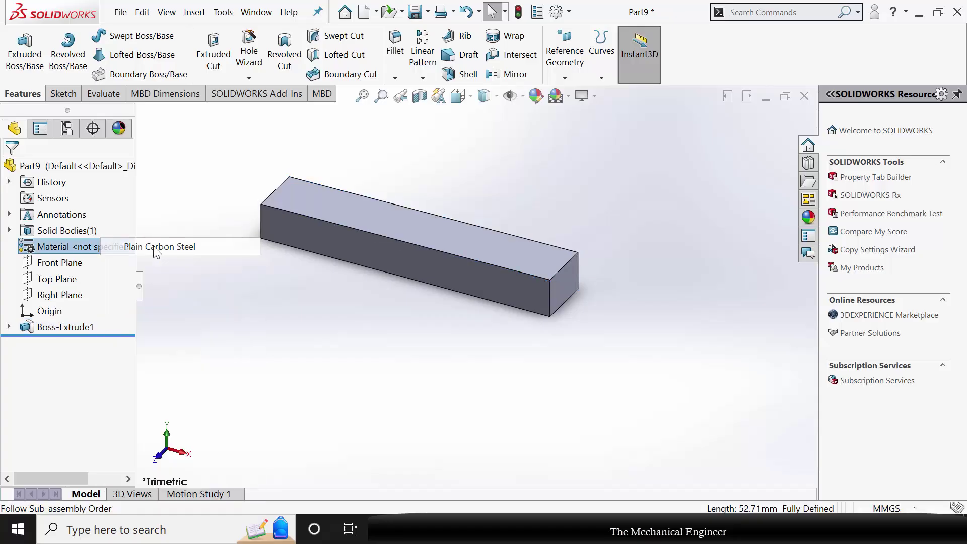
- Save the tapered key part and close it
{"action": "key", "text": "ctrl+s"}
{"action": "key", "text": "Escape"}
{"action": "left_click", "coordinate": [297, 342]}
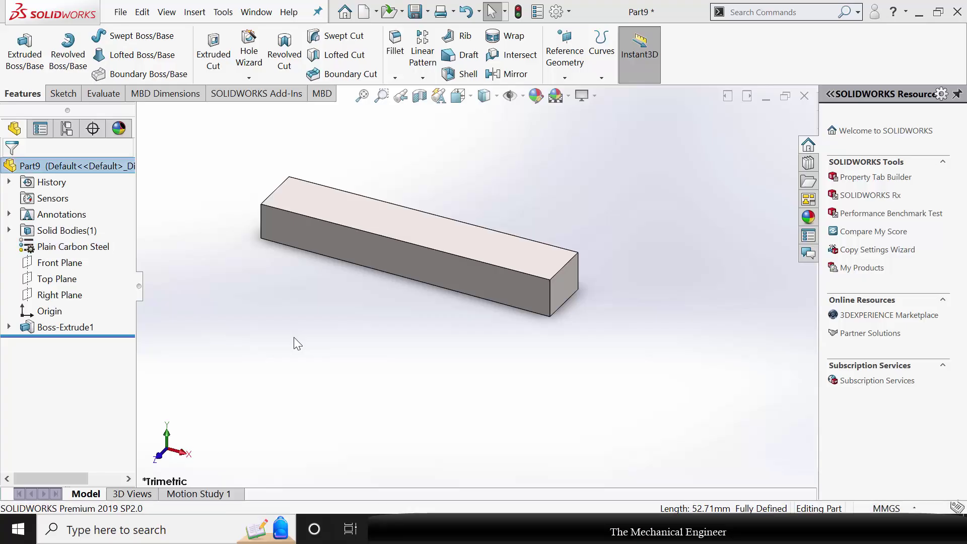
{"action": "left_click", "coordinate": [804, 97]}
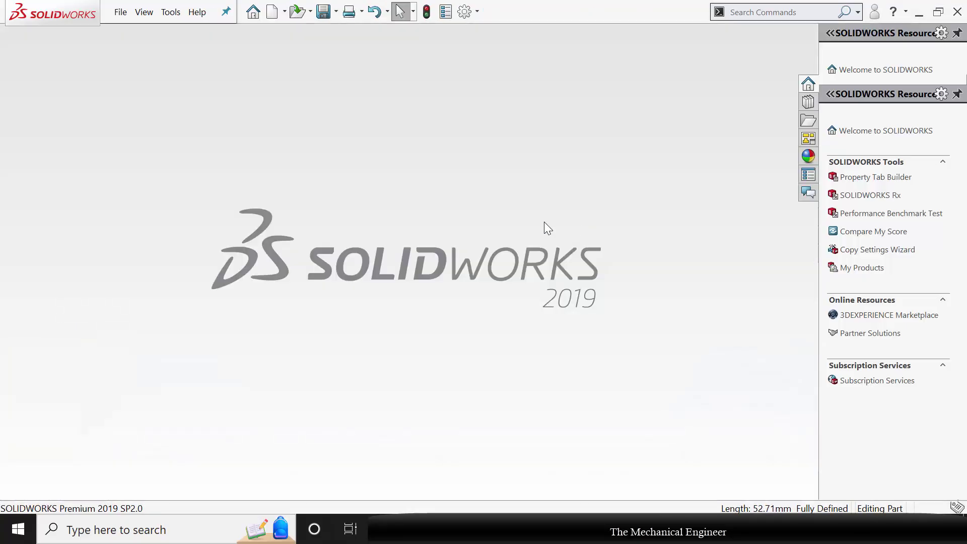
- Create a new assembly and place the flange part 2 in it as the first component
{"action": "key", "text": "ctrl+n"}
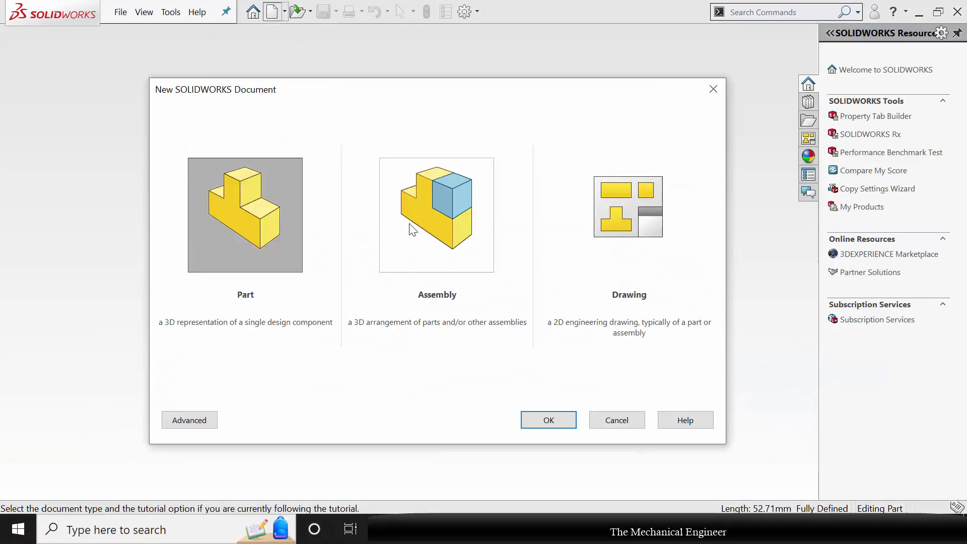
{"action": "left_click", "coordinate": [412, 213]}
{"action": "left_click", "coordinate": [549, 418]}
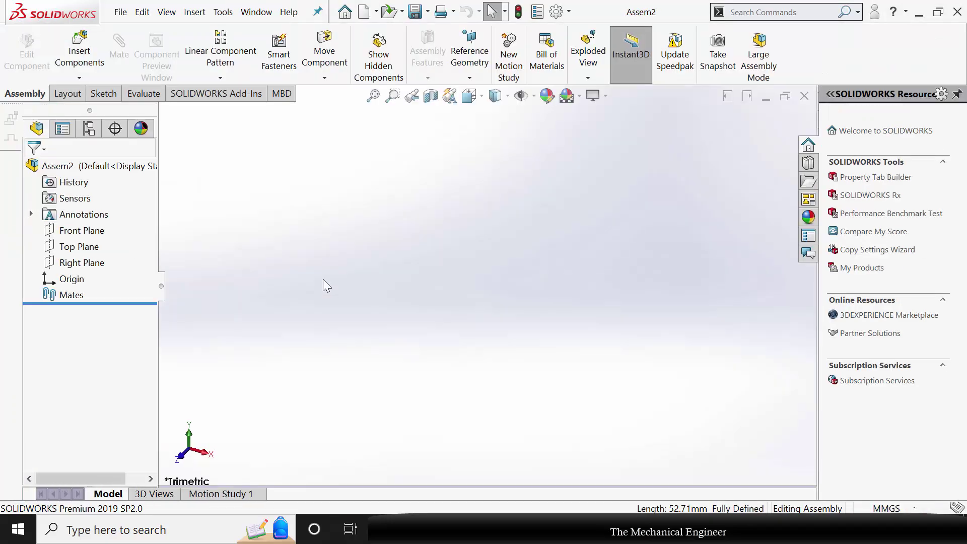
{"action": "left_click", "coordinate": [161, 147]}
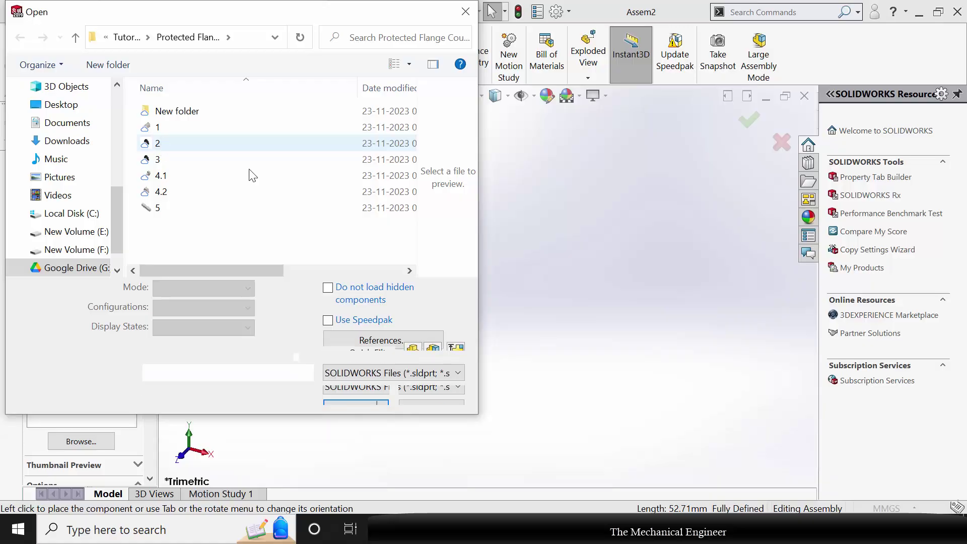
{"action": "left_click", "coordinate": [356, 380]}
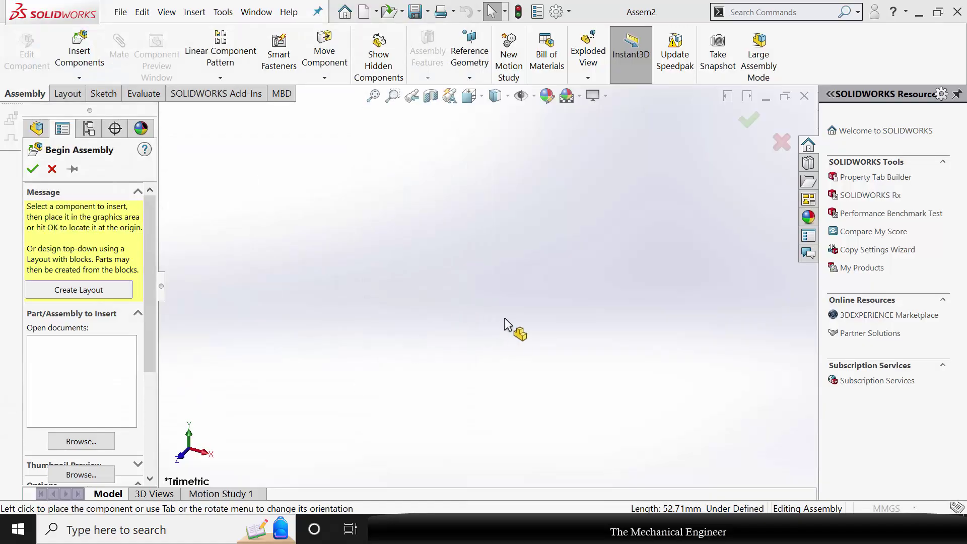
{"action": "left_click", "coordinate": [402, 275]}
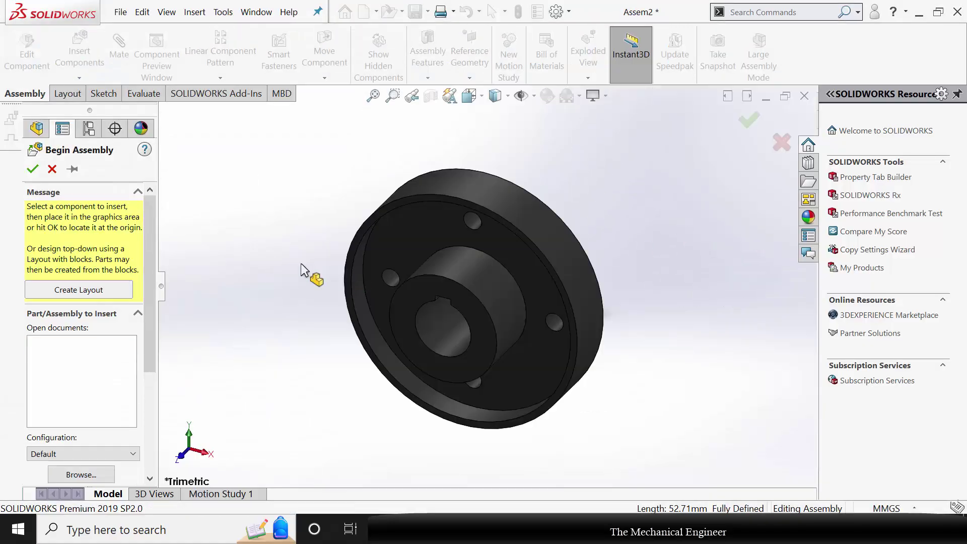
- Insert the flange part 3, rotate it 90° about the Y axis, and place it beside flange 2
{"action": "left_click", "coordinate": [78, 58]}
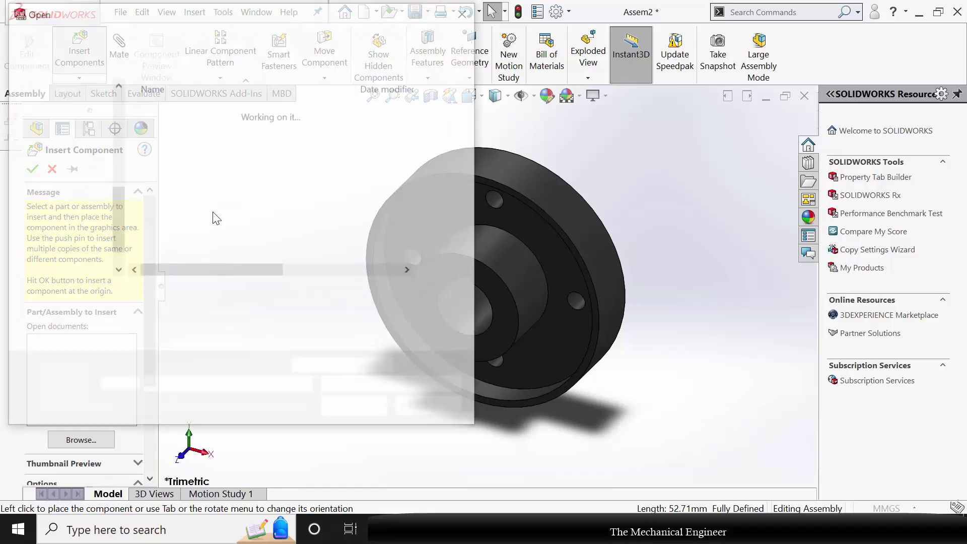
{"action": "left_click", "coordinate": [181, 153]}
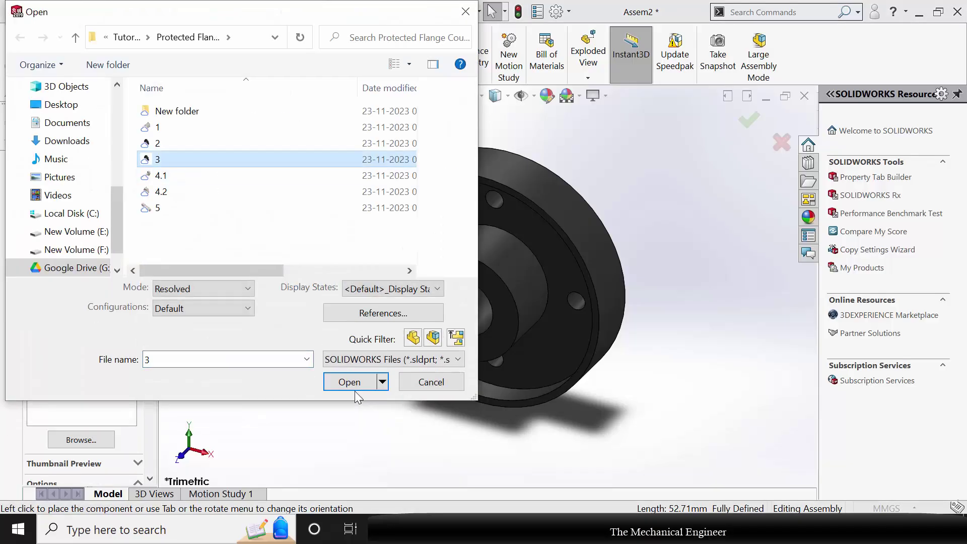
{"action": "left_click", "coordinate": [354, 386]}
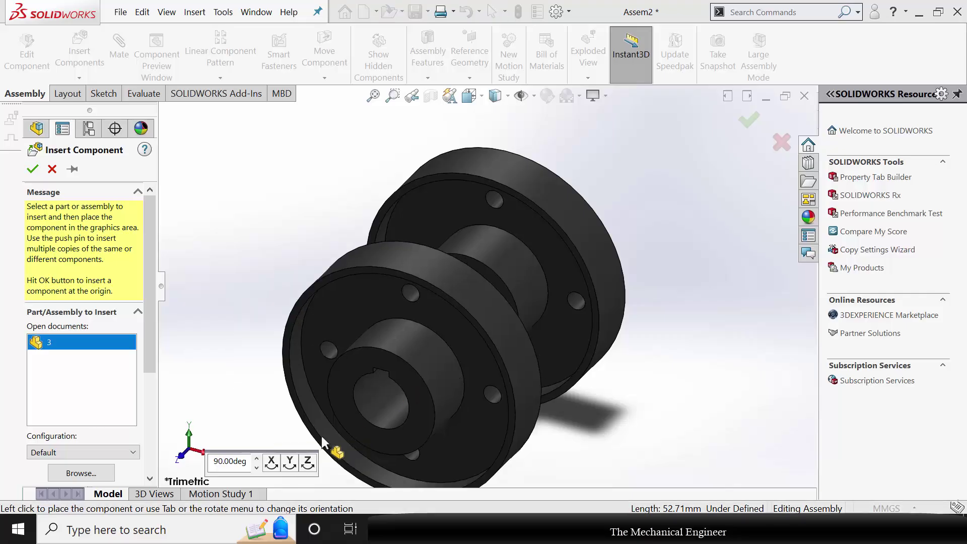
{"action": "left_click", "coordinate": [290, 463]}
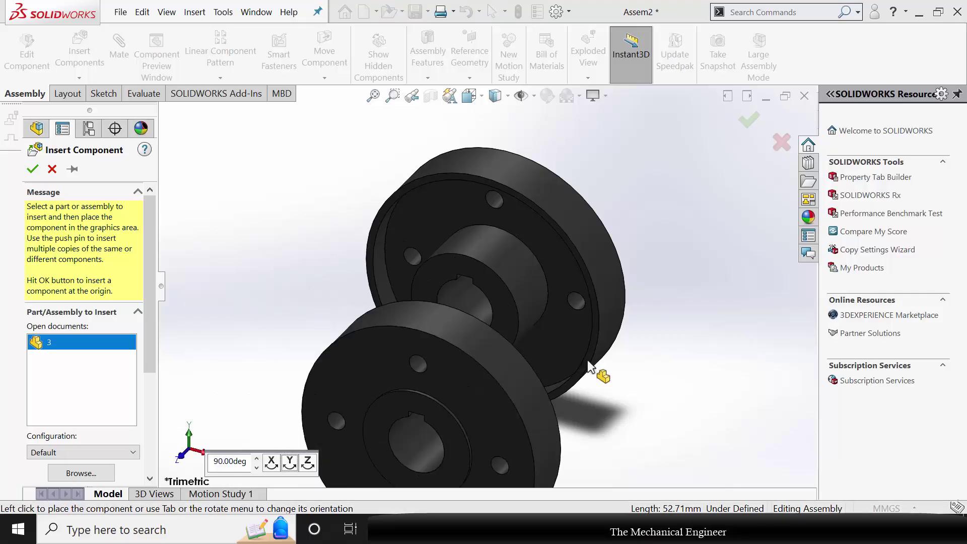
{"action": "left_click", "coordinate": [721, 225]}
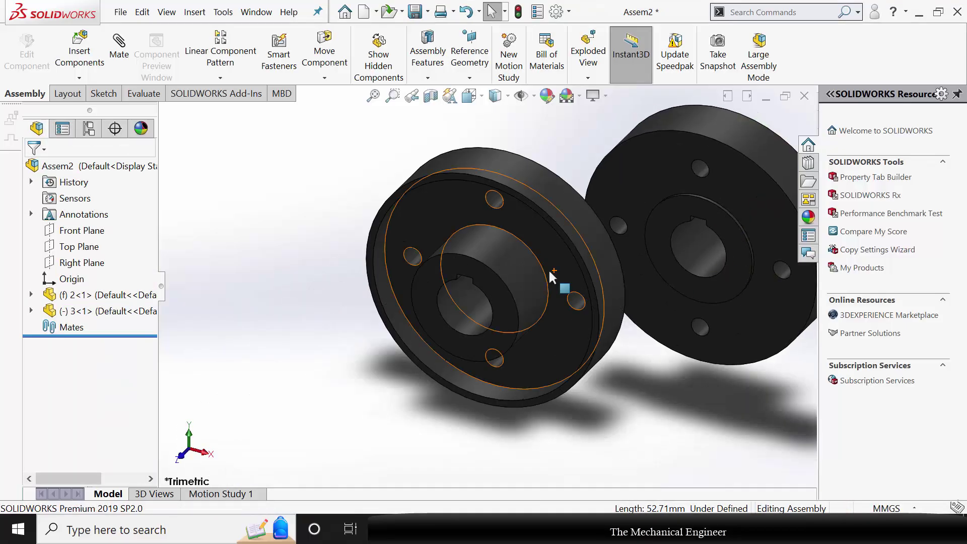
- Add a coincident mate between the flat mating faces of flanges 3 and 2
{"action": "left_click", "coordinate": [642, 168]}
{"action": "middle_click_drag", "start_coordinate": [642, 168], "coordinate": [736, 195]}
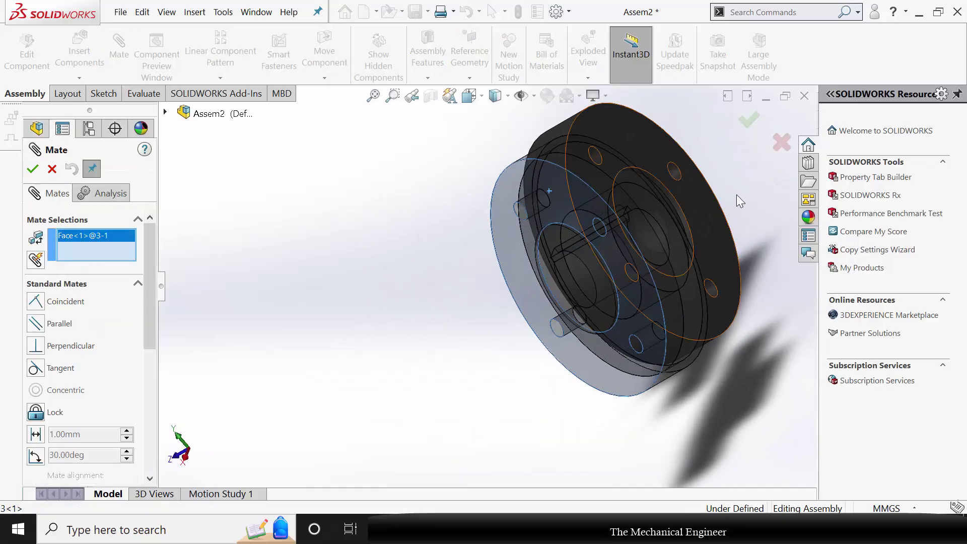
{"action": "left_click", "coordinate": [712, 206]}
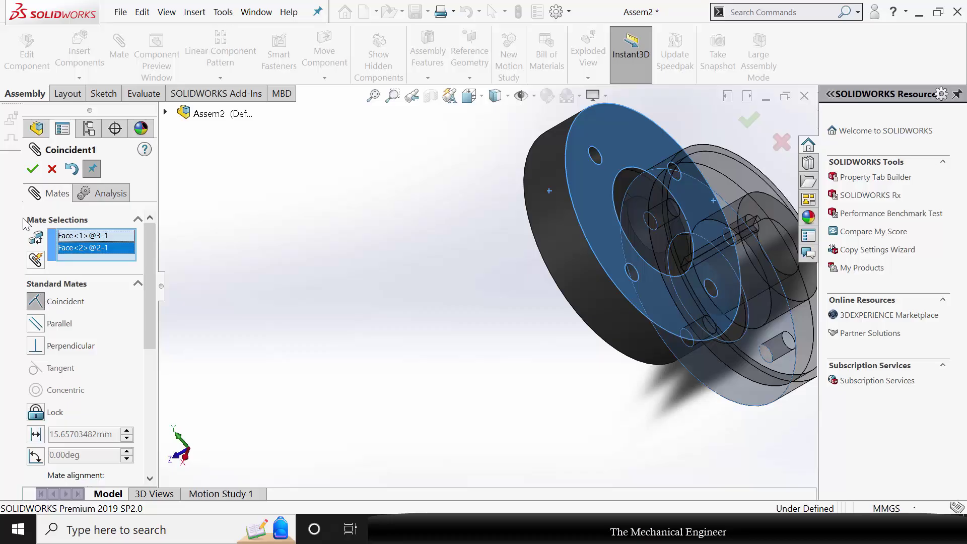
{"action": "left_click", "coordinate": [37, 169]}
- Add a concentric mate between the central bores of flanges 2 and 3
{"action": "middle_click_drag", "start_coordinate": [551, 347], "coordinate": [466, 294]}
{"action": "left_click", "coordinate": [467, 294]}
{"action": "middle_click_drag", "start_coordinate": [653, 352], "coordinate": [599, 310]}
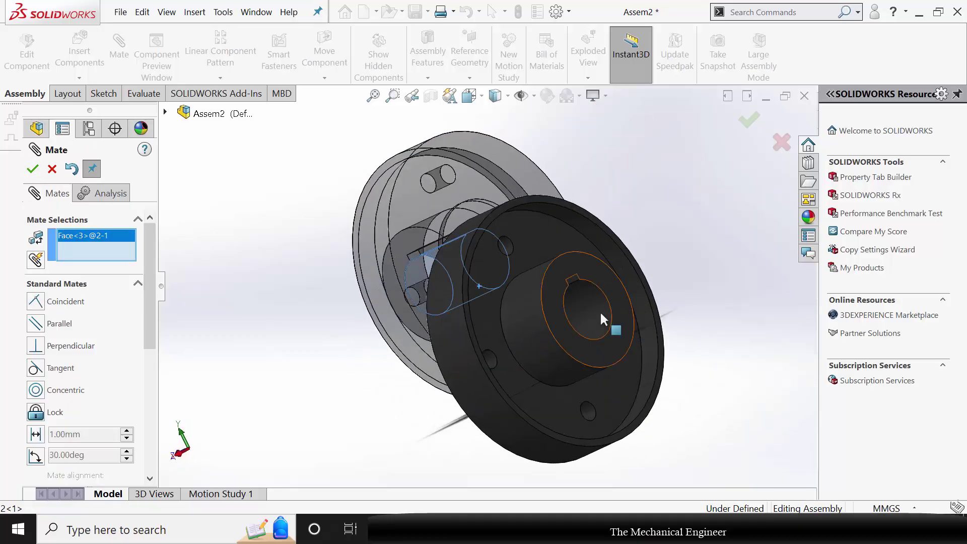
{"action": "left_click", "coordinate": [588, 312]}
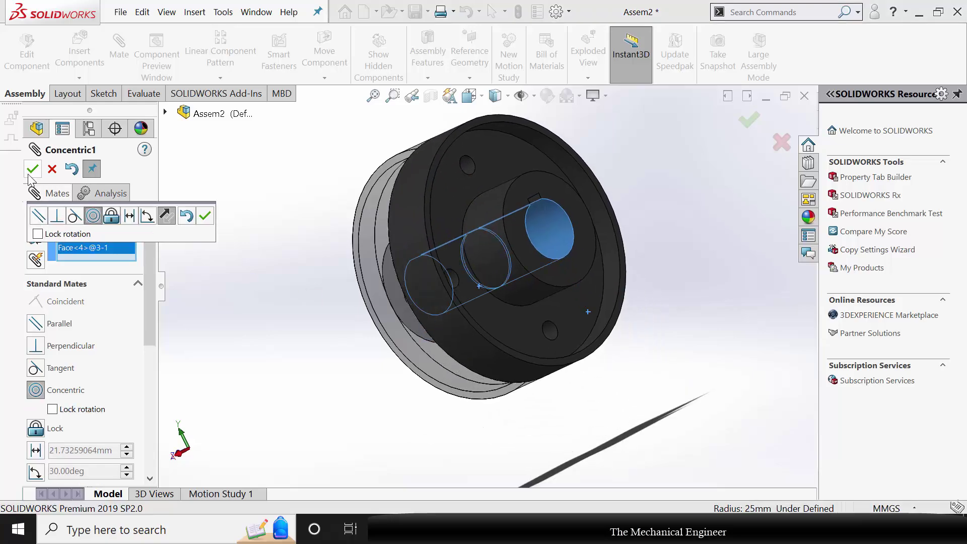
{"action": "key", "text": "Return"}
- Add a concentric mate between corresponding bolt holes of flanges 2 and 3, and finish mating
{"action": "middle_click_drag", "start_coordinate": [359, 262], "coordinate": [481, 200]}
{"action": "scroll", "coordinate": [483, 200], "scroll_direction": "down", "scroll_amount": 4}
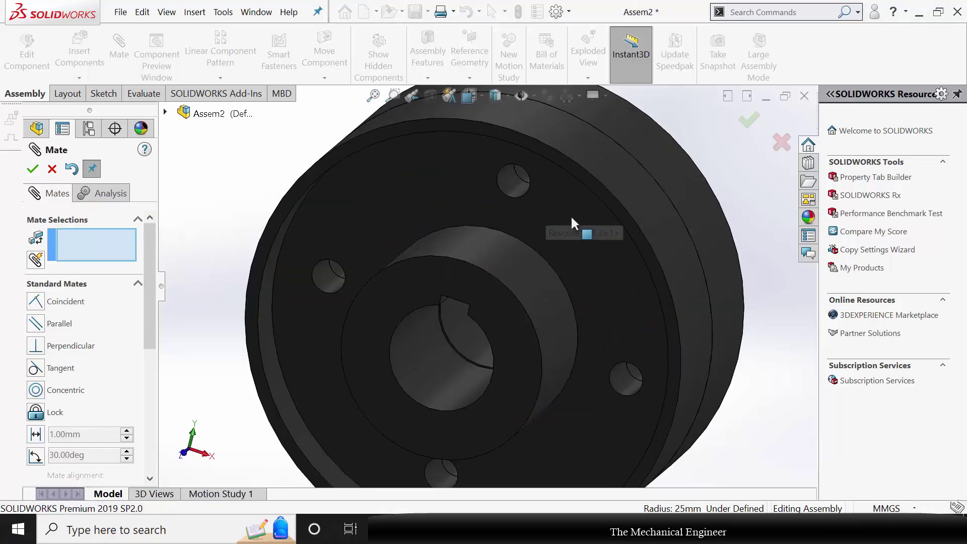
{"action": "left_click", "coordinate": [511, 184]}
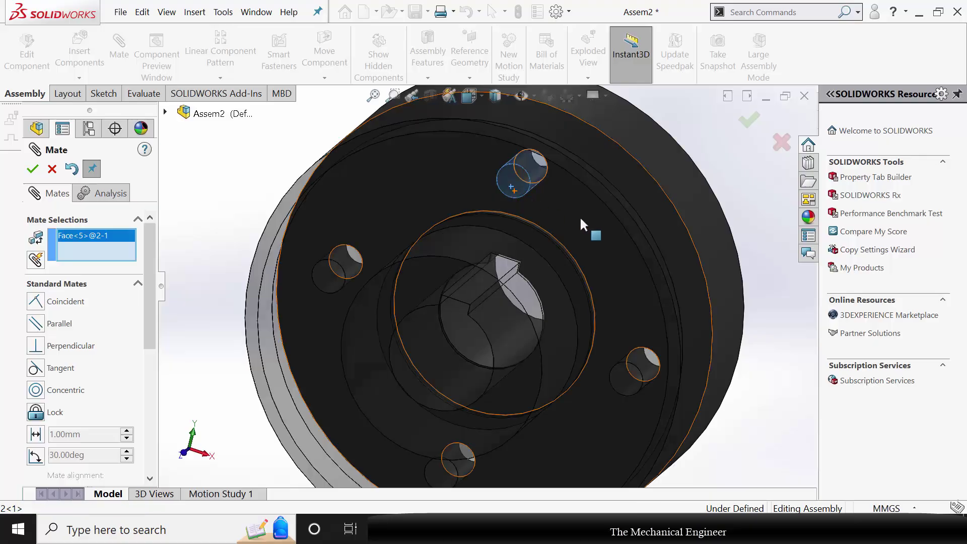
{"action": "middle_click_drag", "start_coordinate": [582, 225], "coordinate": [579, 194]}
{"action": "left_click", "coordinate": [524, 170]}
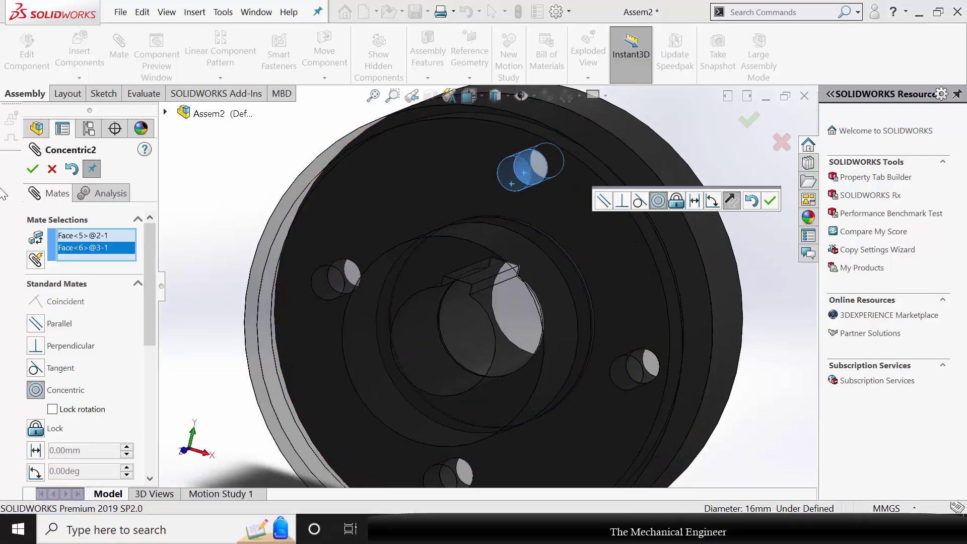
{"action": "left_click", "coordinate": [32, 168]}
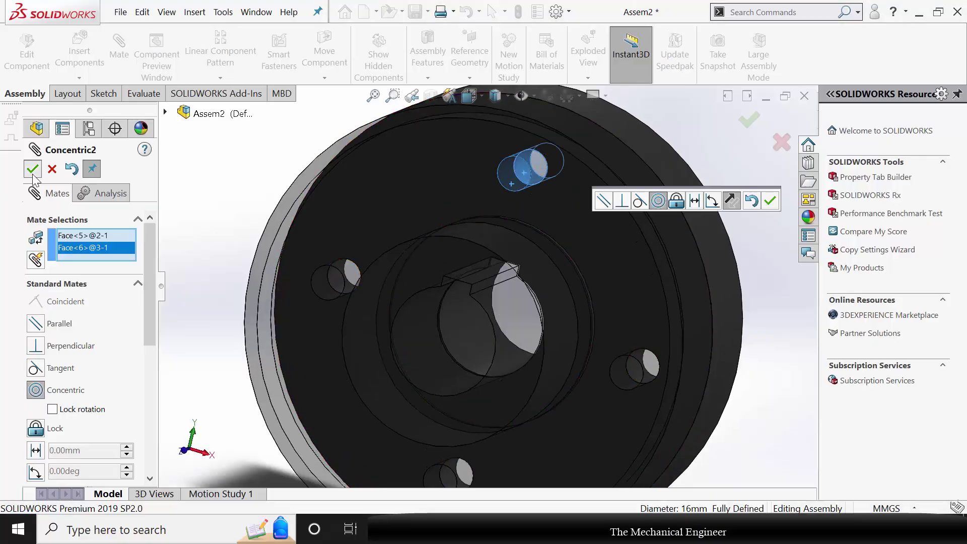
{"action": "left_click", "coordinate": [32, 169]}
- Insert the shaft, part 1, and place it in front of flange 2's hub
{"action": "left_click", "coordinate": [88, 40]}
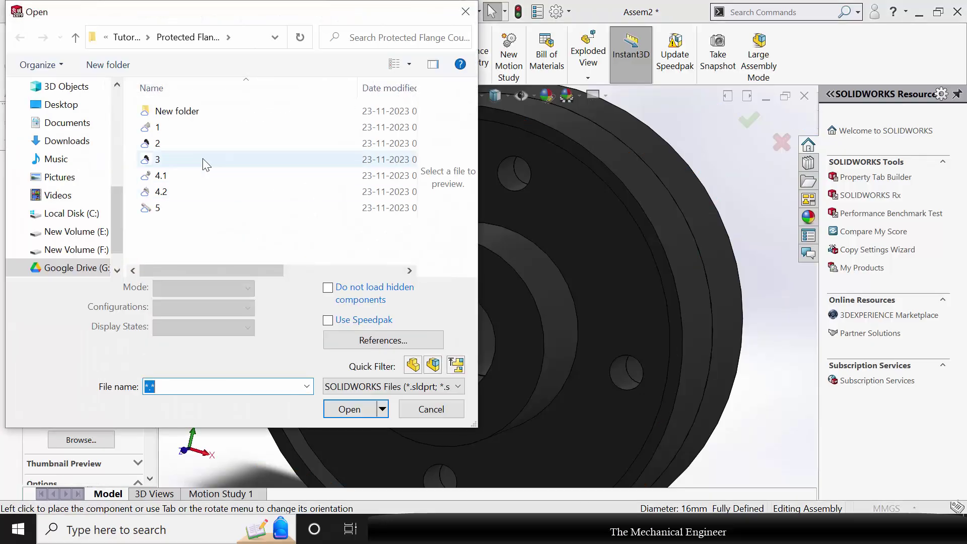
{"action": "left_click", "coordinate": [194, 129]}
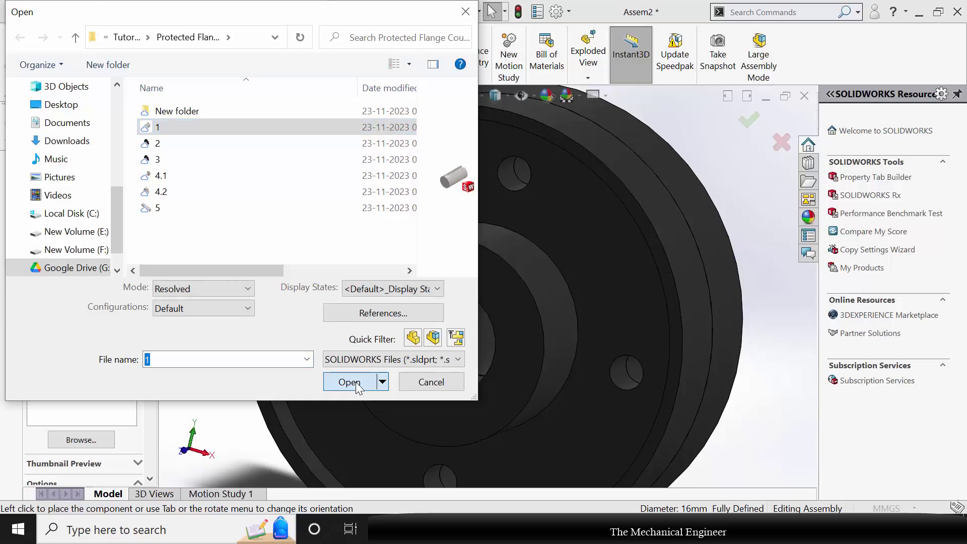
{"action": "left_click", "coordinate": [355, 382]}
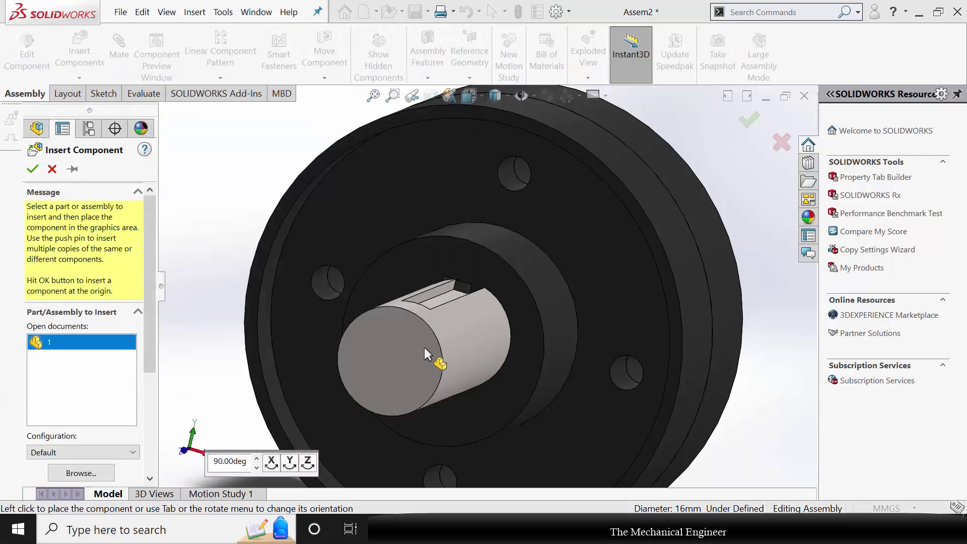
{"action": "left_click", "coordinate": [424, 346]}
- Hide flange 3 in the assembly to expose the mating side of flange 2
{"action": "middle_click_drag", "start_coordinate": [721, 303], "coordinate": [596, 243]}
{"action": "left_click", "coordinate": [596, 243]}
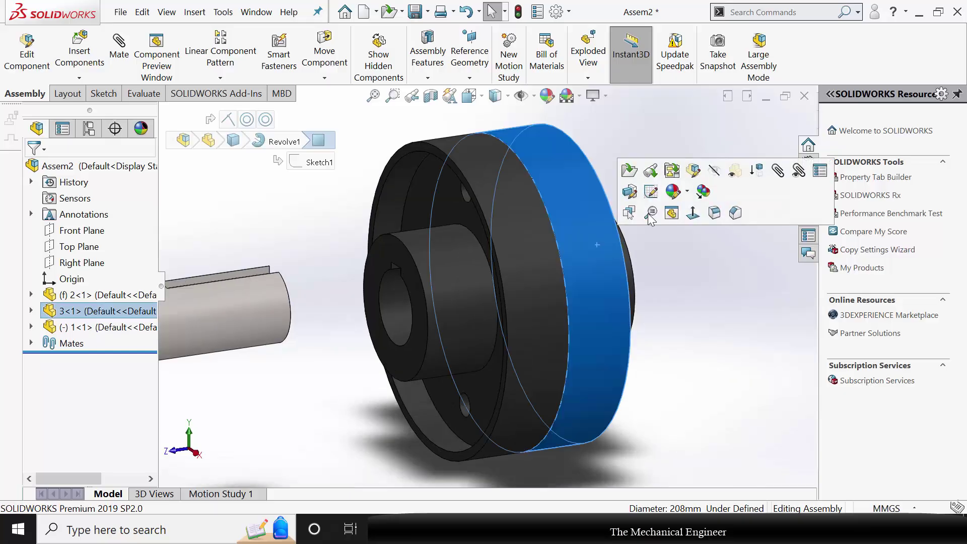
{"action": "left_click", "coordinate": [713, 170]}
{"action": "left_click", "coordinate": [684, 295]}
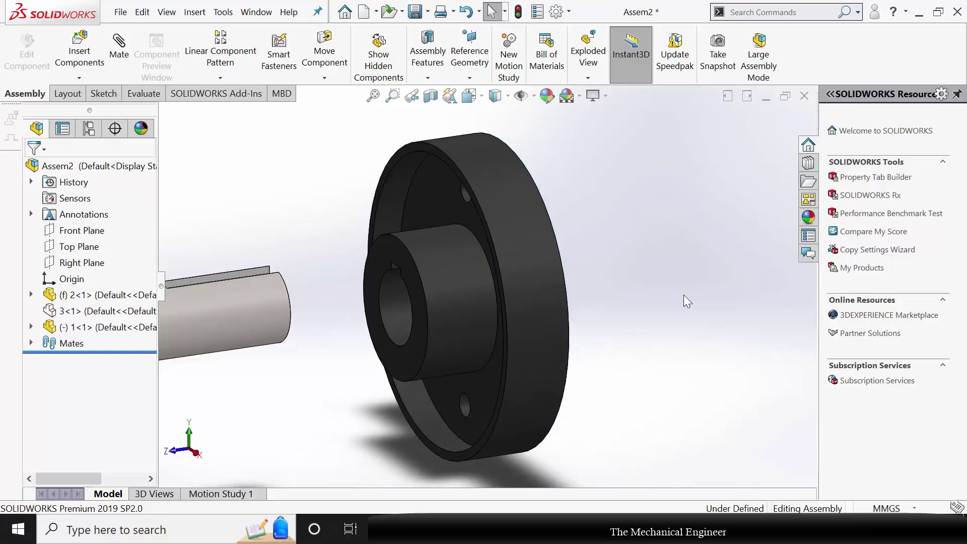
- Add a concentric mate between the shaft's cylindrical face and the central bore of flange 2
{"action": "left_click", "coordinate": [116, 56]}
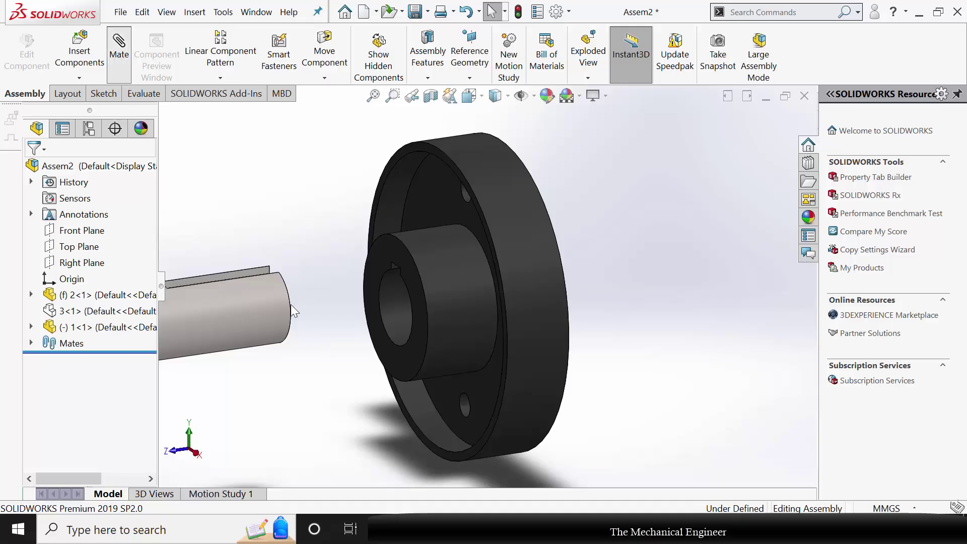
{"action": "left_click", "coordinate": [237, 319]}
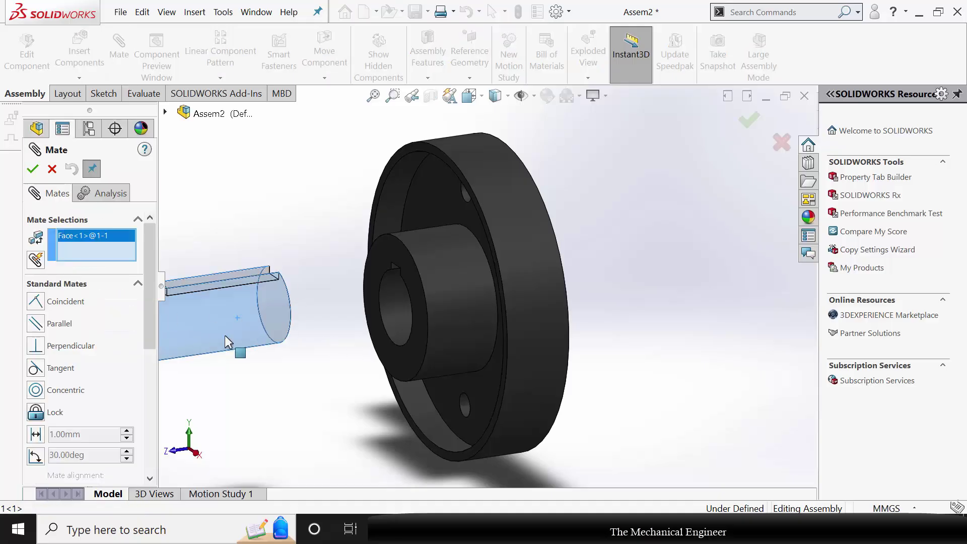
{"action": "left_click", "coordinate": [400, 301]}
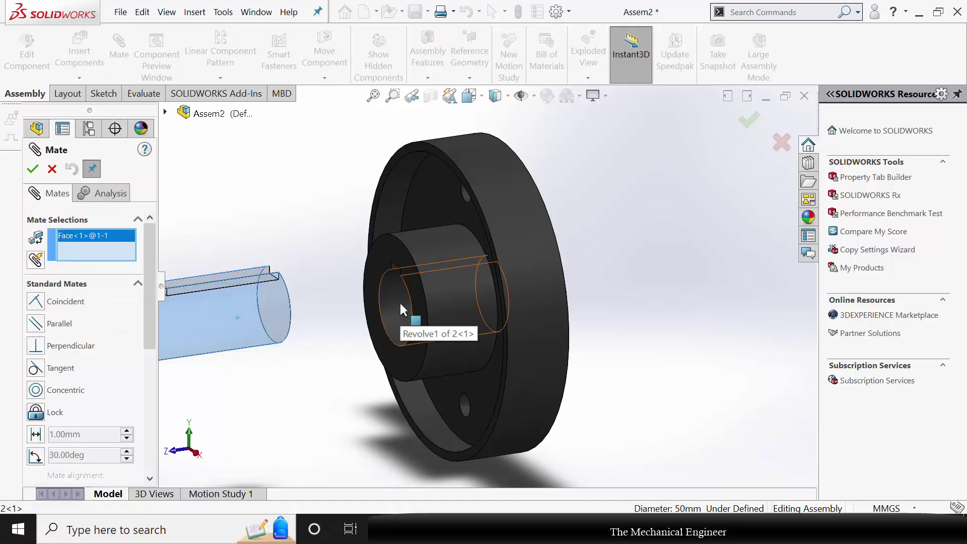
{"action": "left_click", "coordinate": [32, 170]}
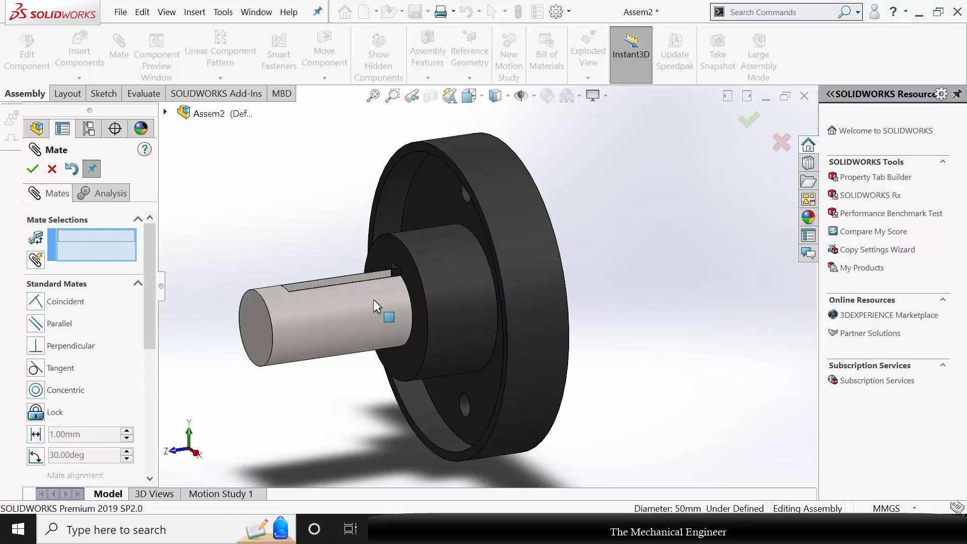
- Add a coincident mate between the shaft's end face and the flat mating face of flange 2
{"action": "middle_click_drag", "start_coordinate": [506, 282], "coordinate": [395, 310]}
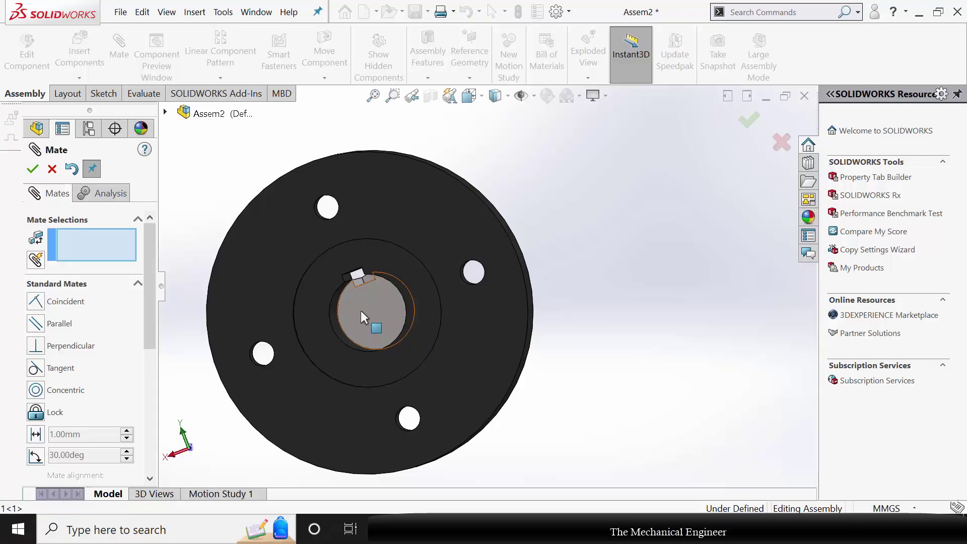
{"action": "left_click", "coordinate": [434, 228]}
{"action": "left_click", "coordinate": [497, 292]}
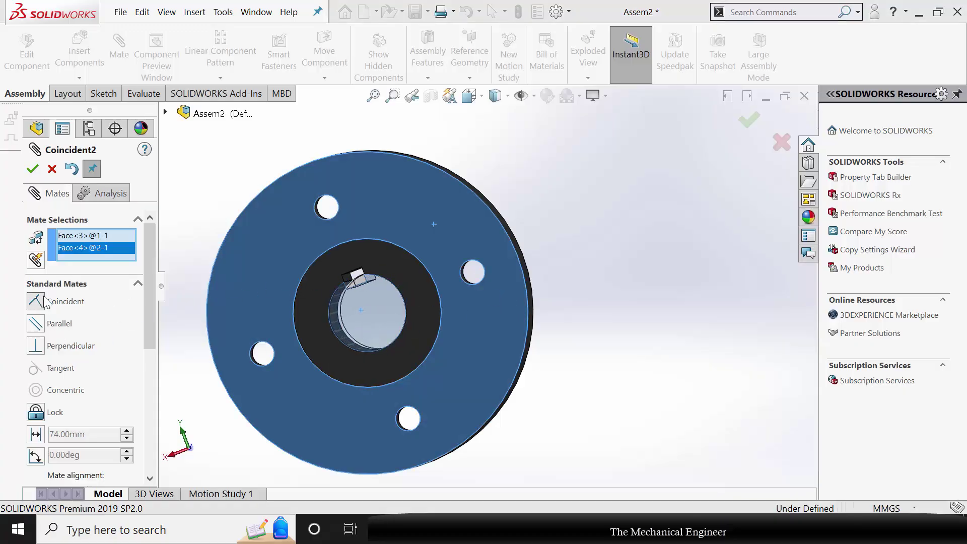
{"action": "left_click", "coordinate": [33, 169]}
- Apply a coincident mate between a keyway face of flange 2 and the matching keyway face of the shaft
{"action": "middle_click_drag", "start_coordinate": [448, 240], "coordinate": [312, 279]}
{"action": "scroll", "coordinate": [312, 279], "scroll_direction": "down", "scroll_amount": 5}
{"action": "left_click", "coordinate": [384, 306]}
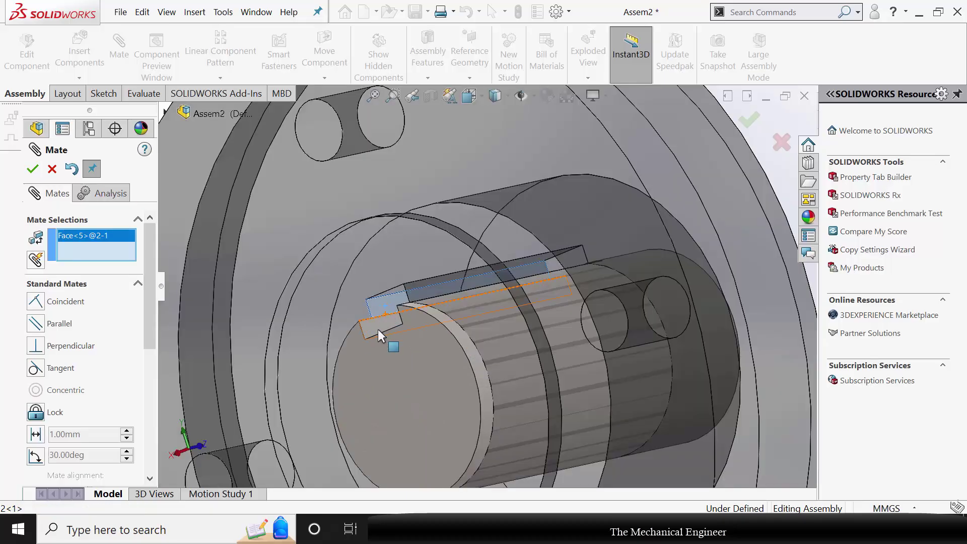
{"action": "left_click", "coordinate": [376, 327]}
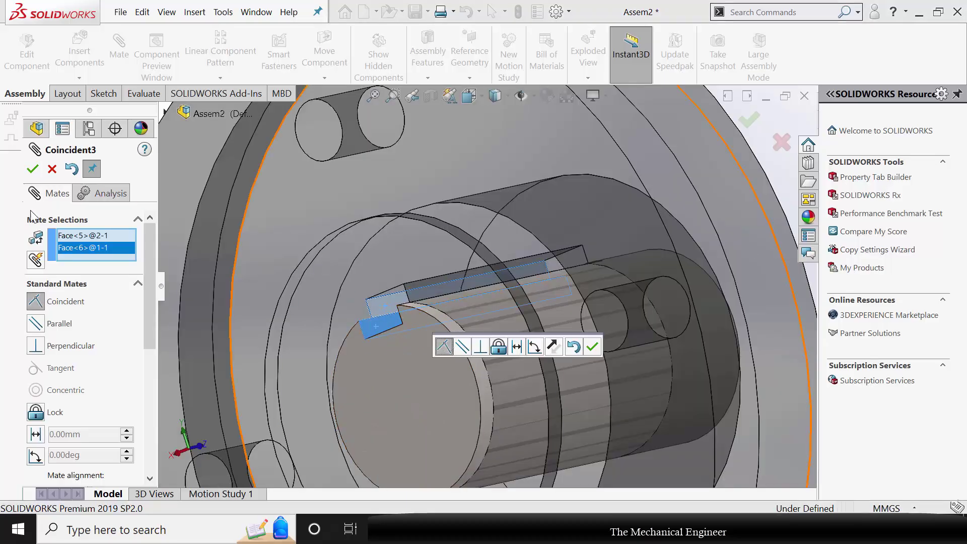